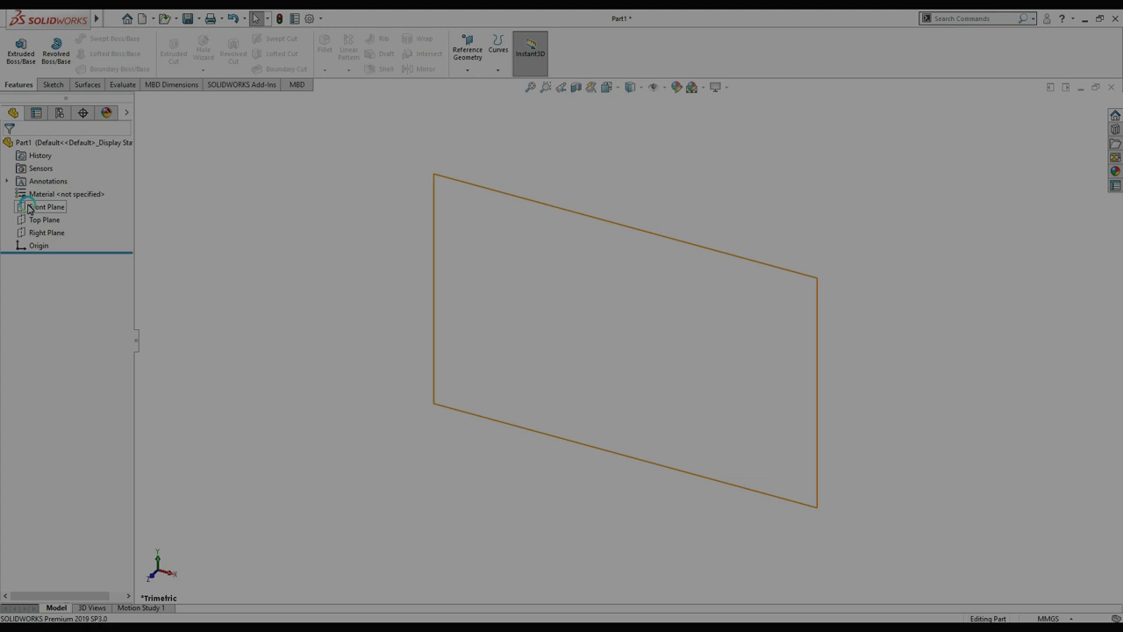
Step: On the Front Plane, draw a vertical centerline from the origin and dimension it 150 mm
left_click(35, 207)
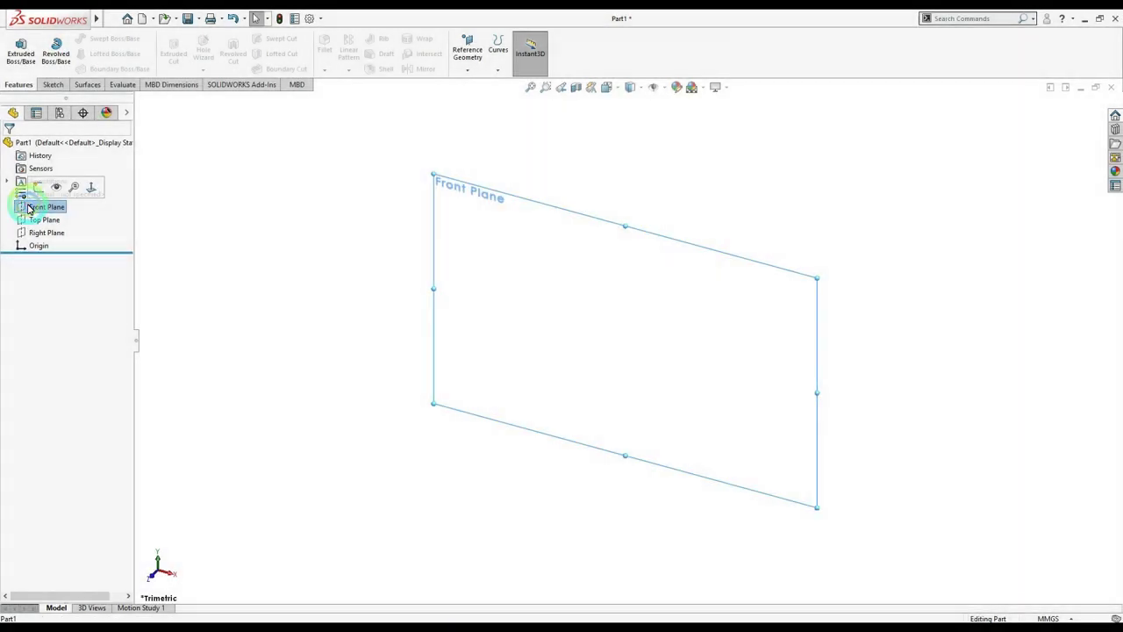
left_click(201, 363)
left_click(86, 39)
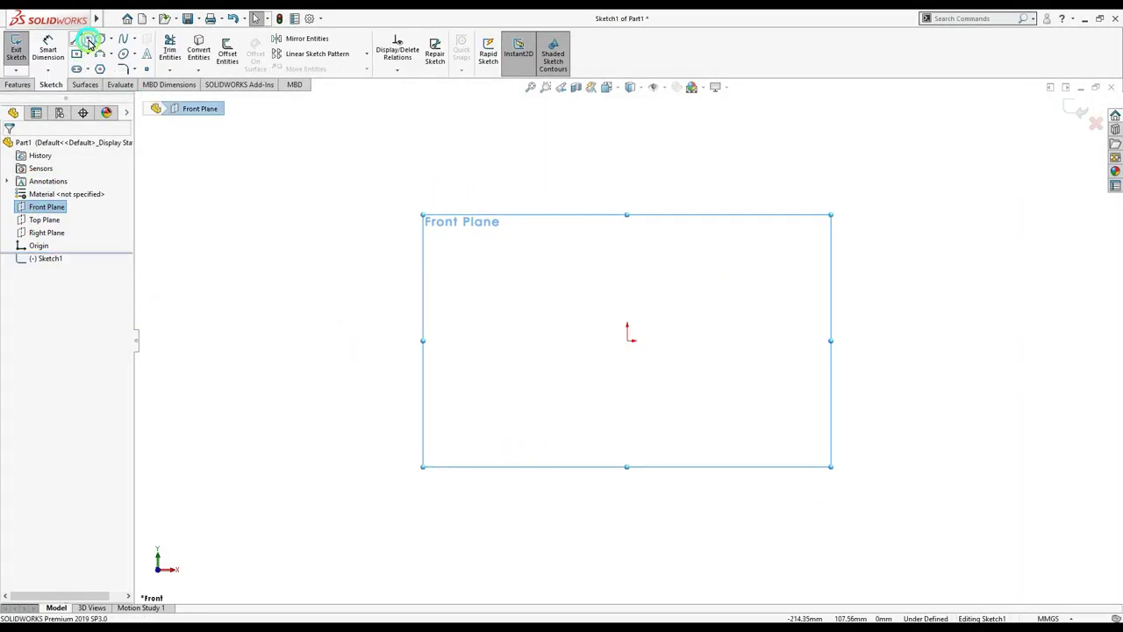
left_click(105, 67)
left_click(524, 277)
left_click(629, 337)
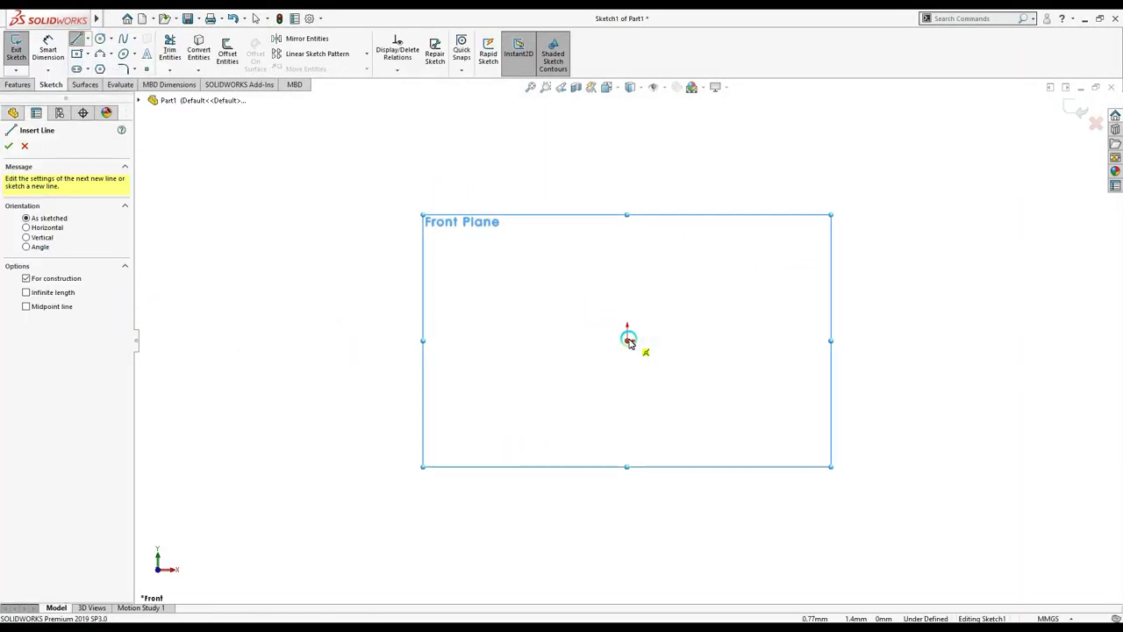
left_click(628, 160)
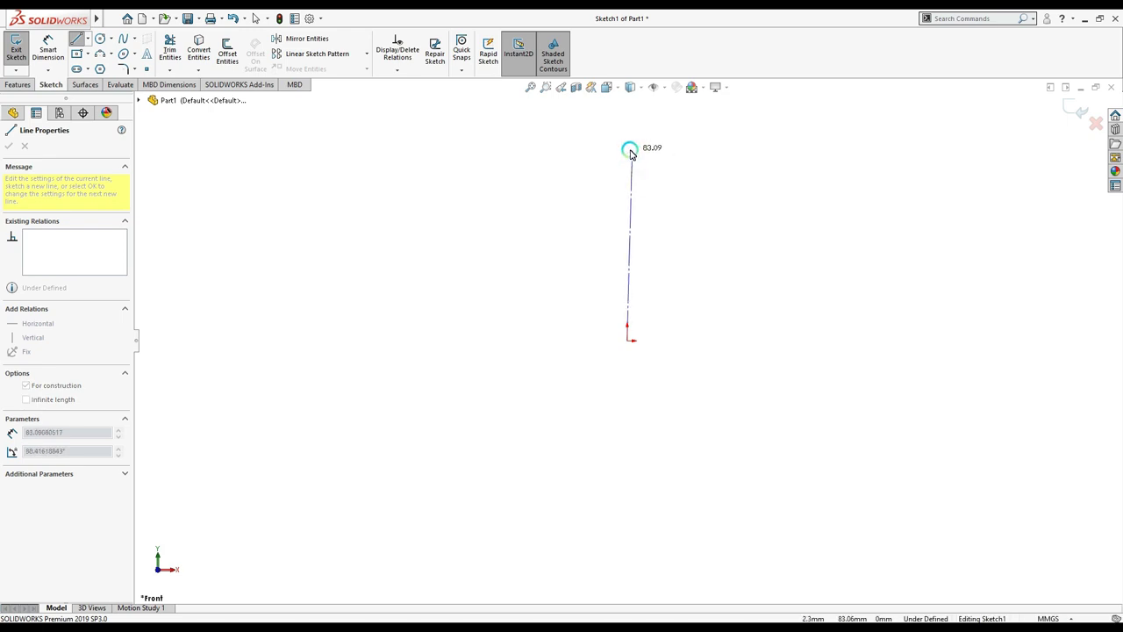
key("Escape")
key("Escape")
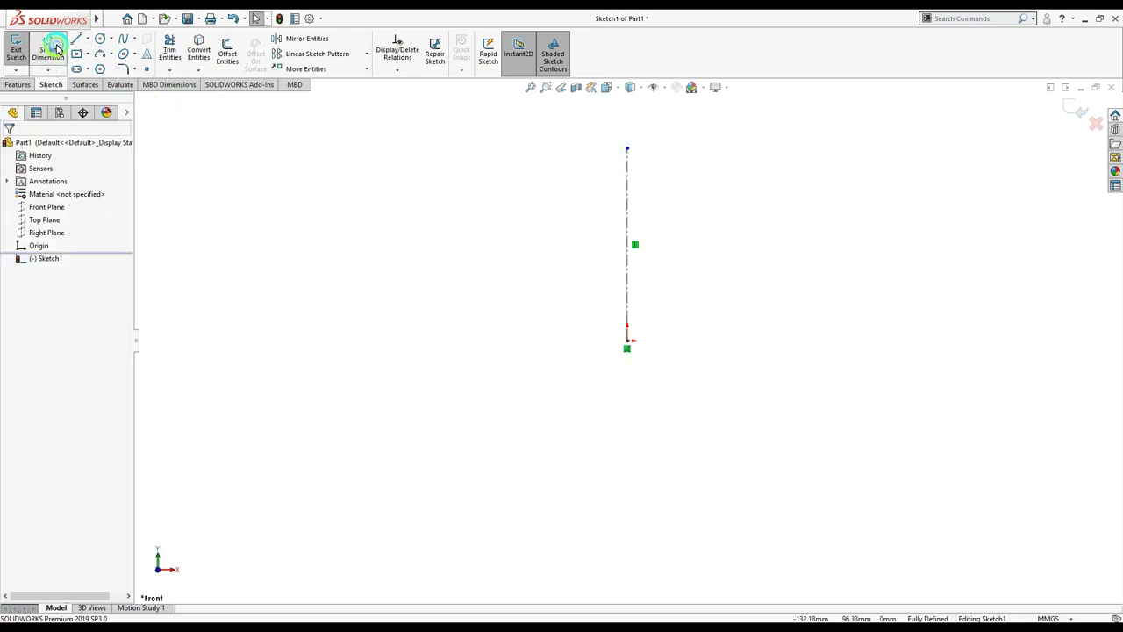
left_click(638, 228)
left_click(572, 224)
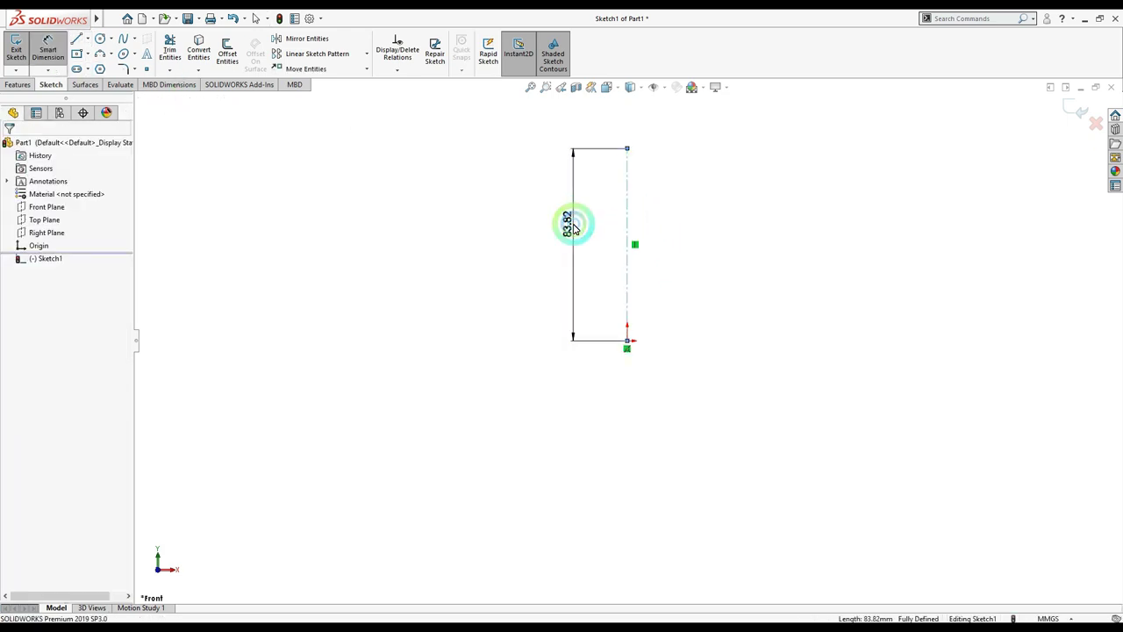
type("150")
key("Return")
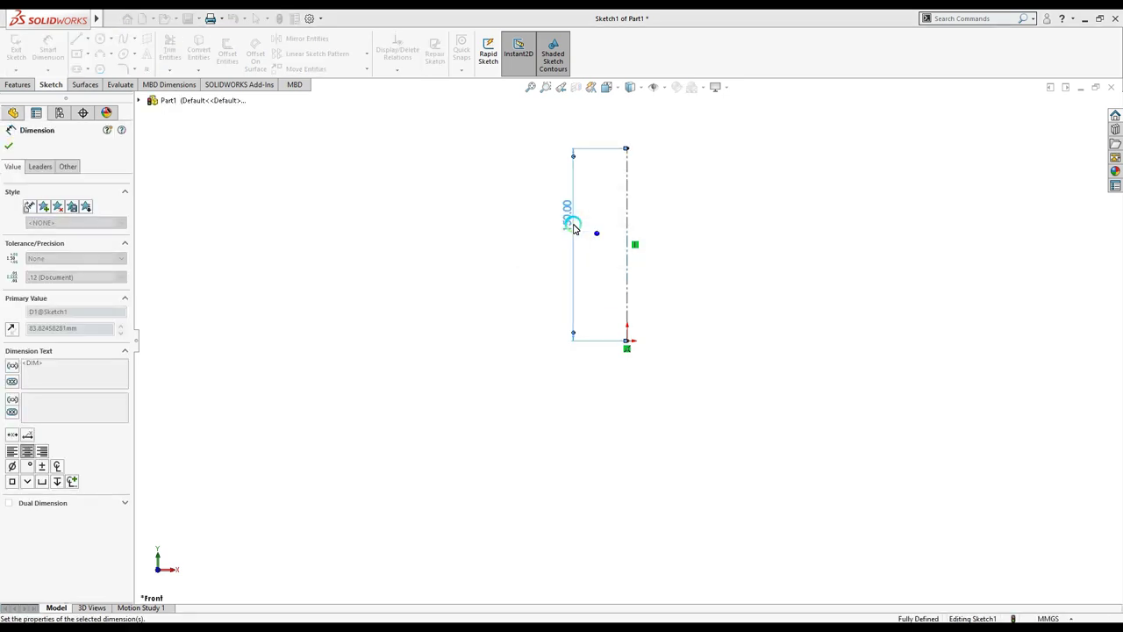
scroll(682, 213, "down", 3)
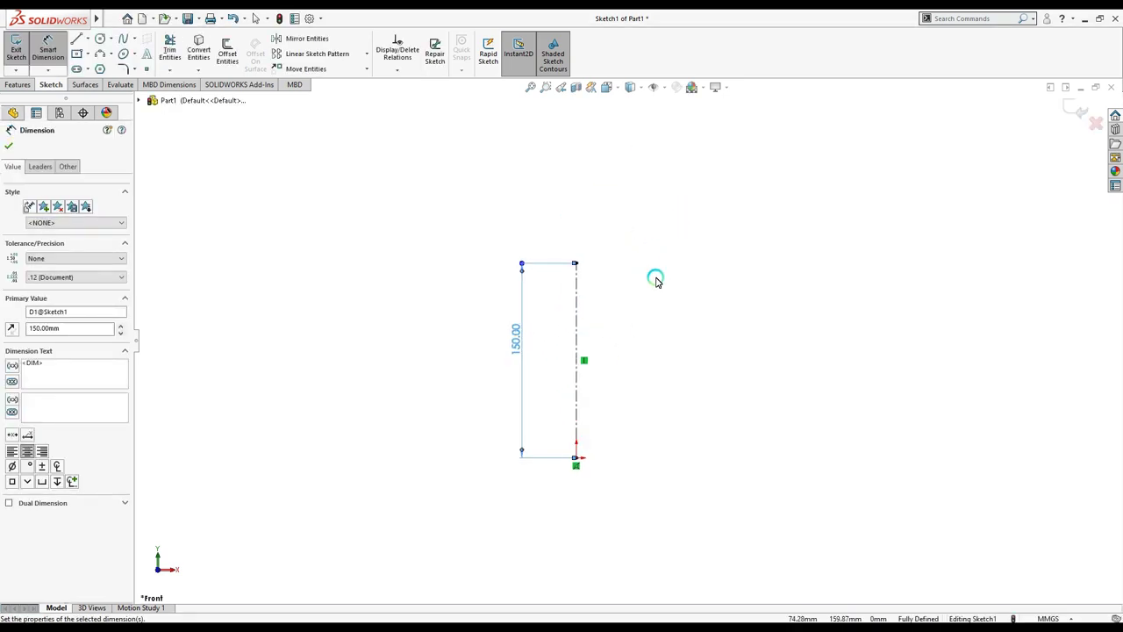
Step: Draw horizontal lines extending right from the centerline's top and bottom ends
left_click(76, 39)
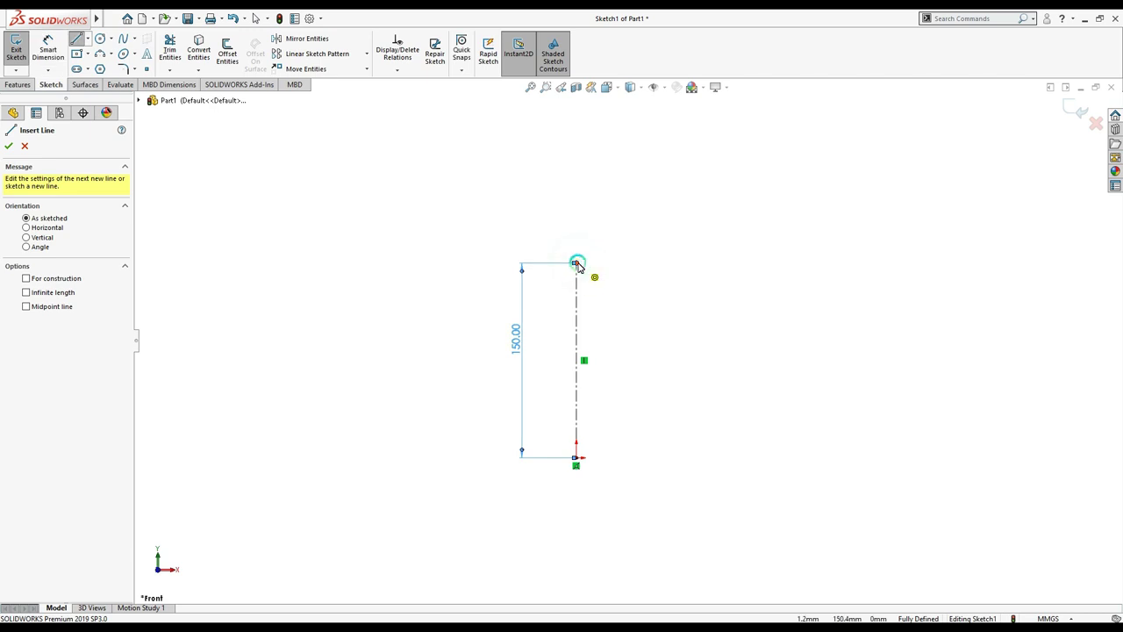
left_click(601, 262)
left_click(606, 264)
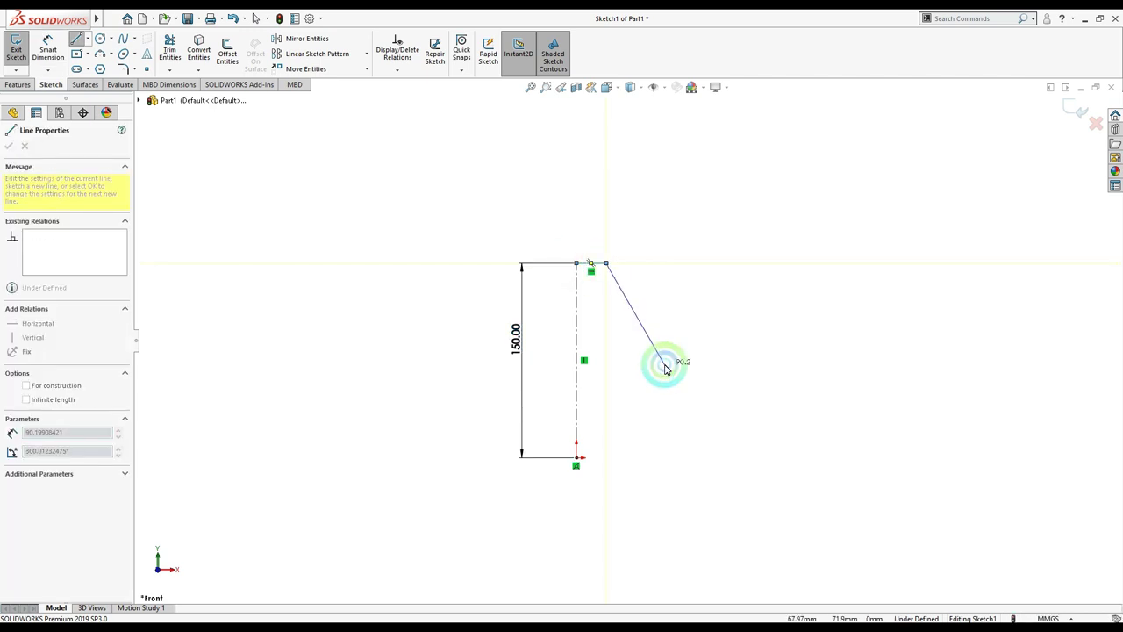
right_click(672, 363)
left_click(675, 370)
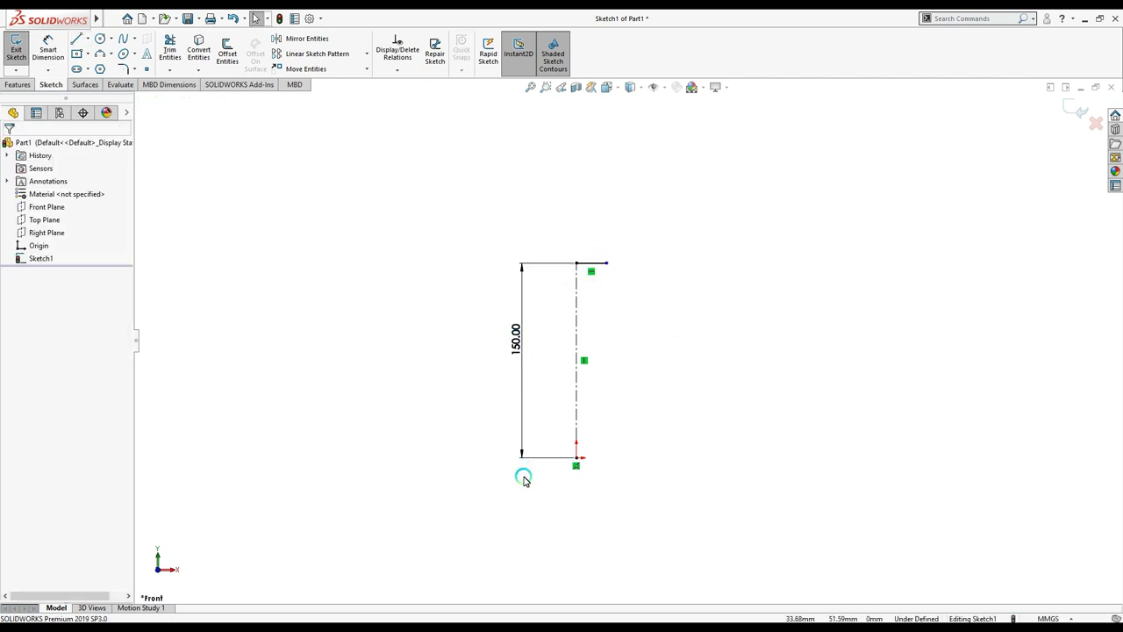
left_click(576, 457)
double_click(673, 457)
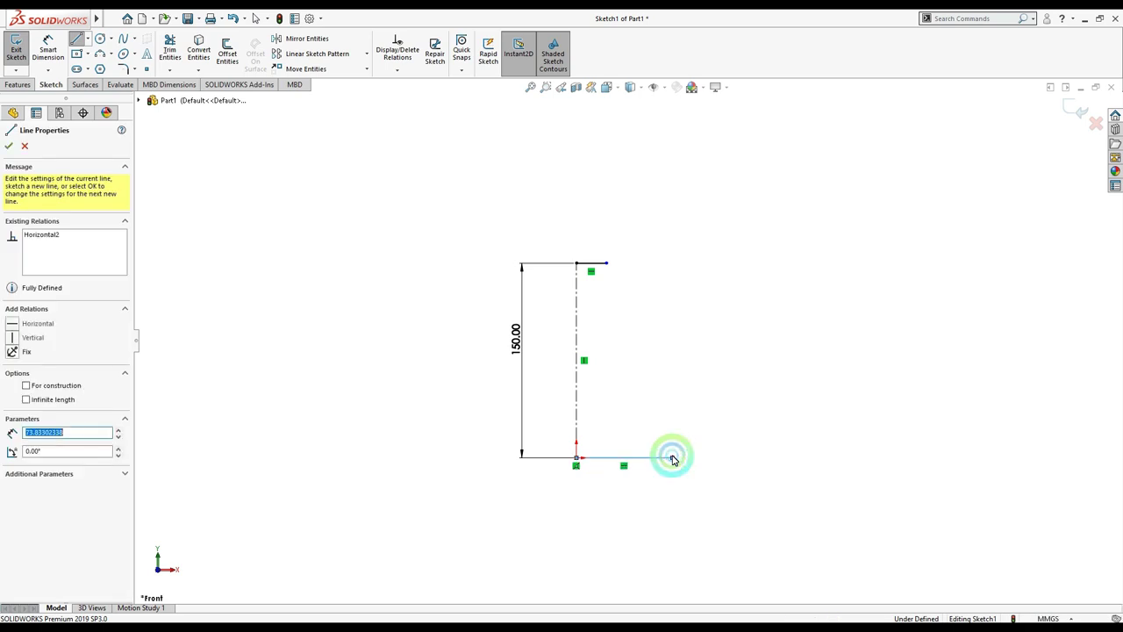
Step: Dimension the top line to 25 mm and the bottom line to 50 mm
left_click(48, 48)
left_click(584, 263)
left_click(587, 220)
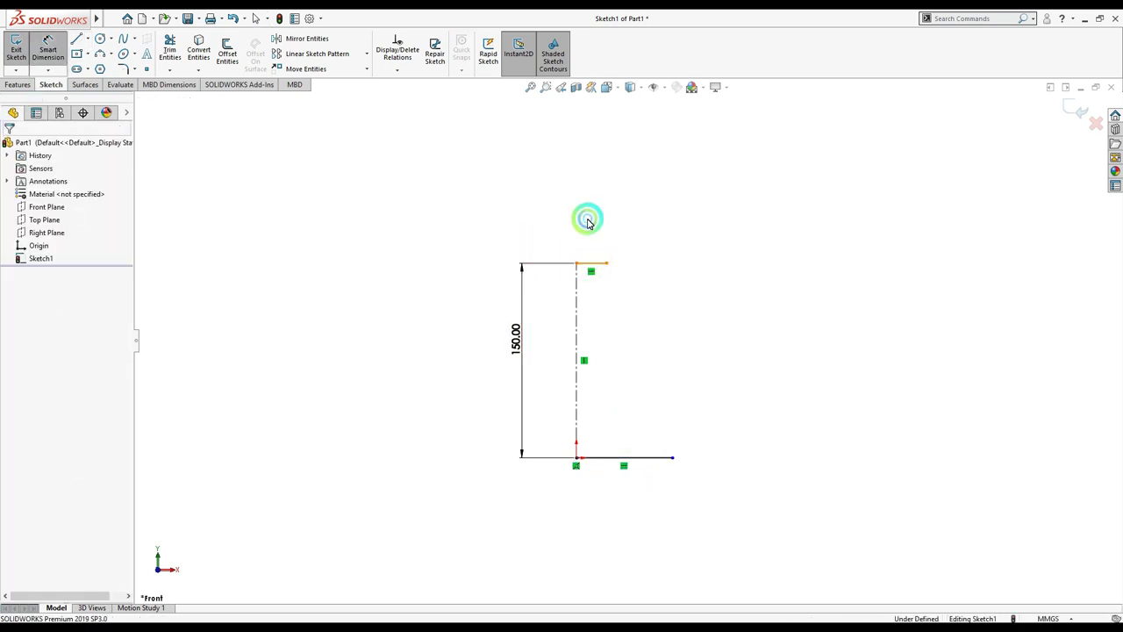
type("25")
key("Return")
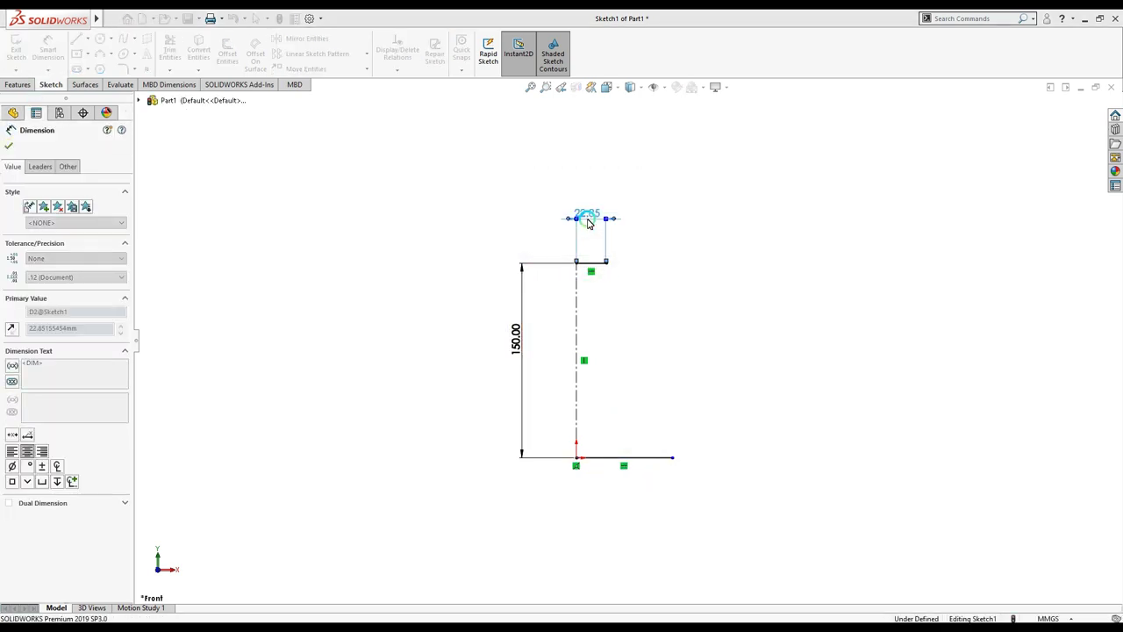
left_click(643, 498)
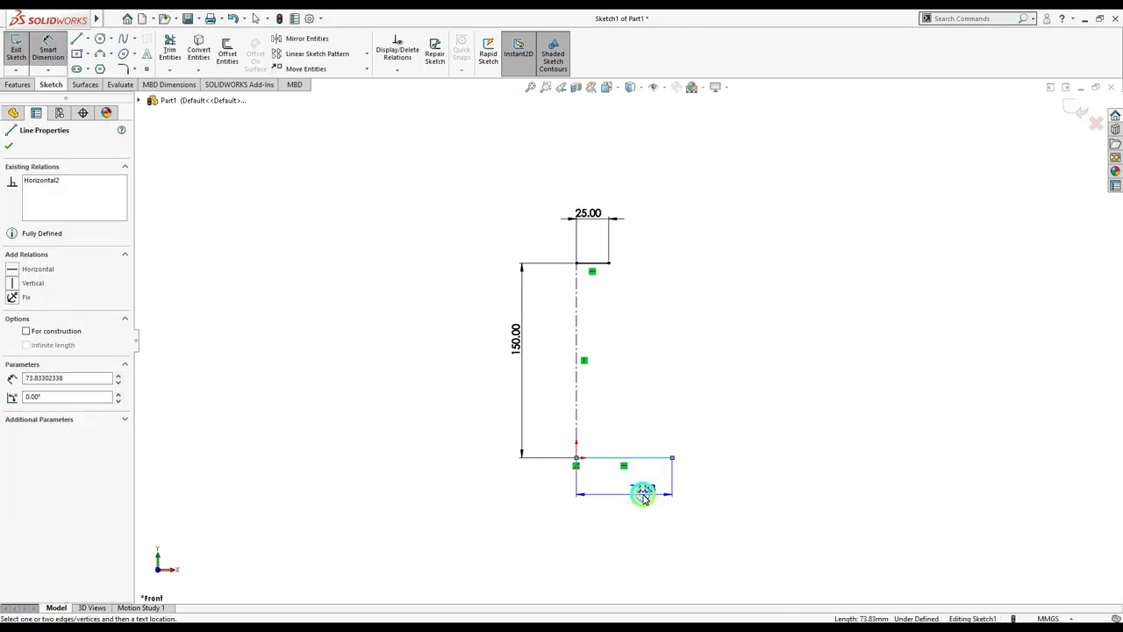
left_click(643, 498)
key("Return")
type("50")
key("Return")
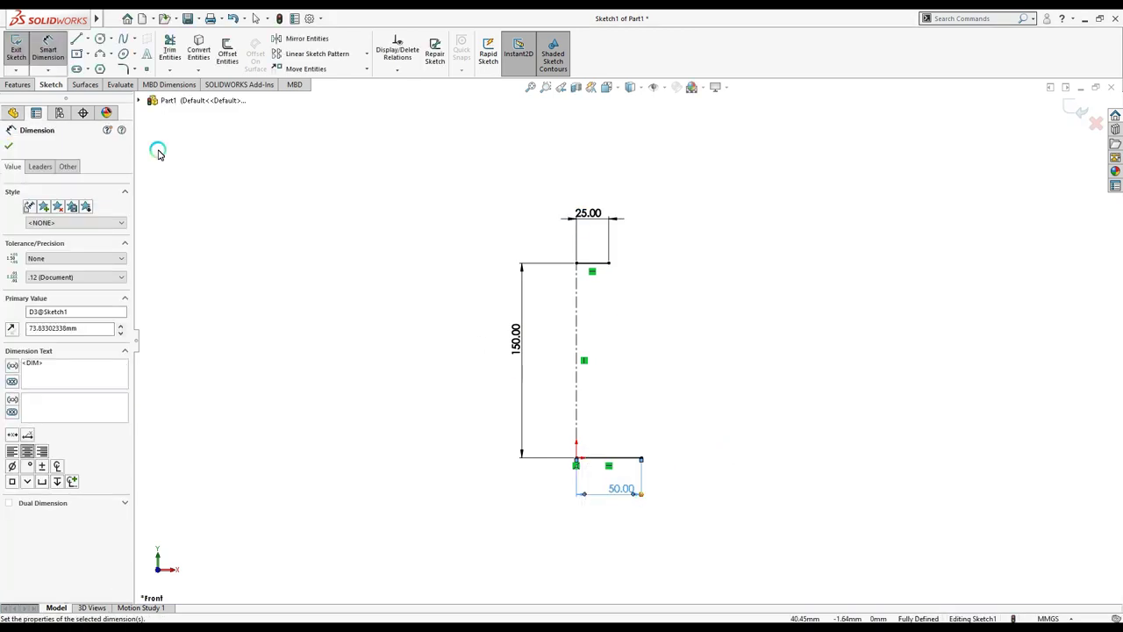
left_click(690, 336)
left_click(640, 451)
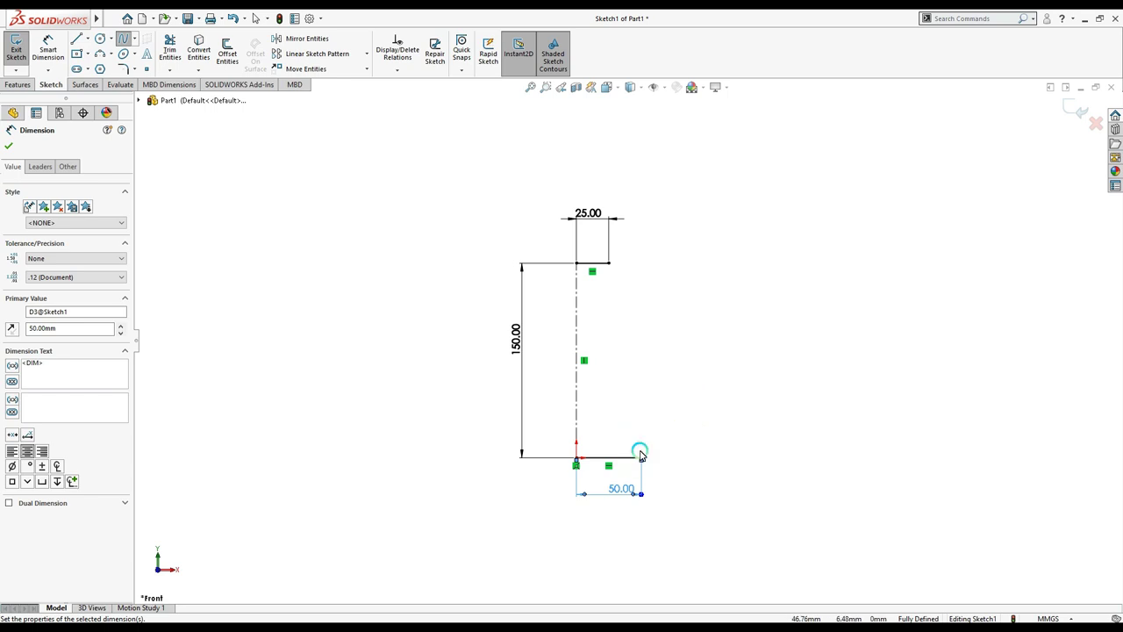
Step: Draw a spline from the bottom line's right end up to the top line's end
mouse_move(644, 457)
left_mouse_down()
mouse_move(678, 334)
mouse_move(609, 264)
left_mouse_up()
right_click(651, 283)
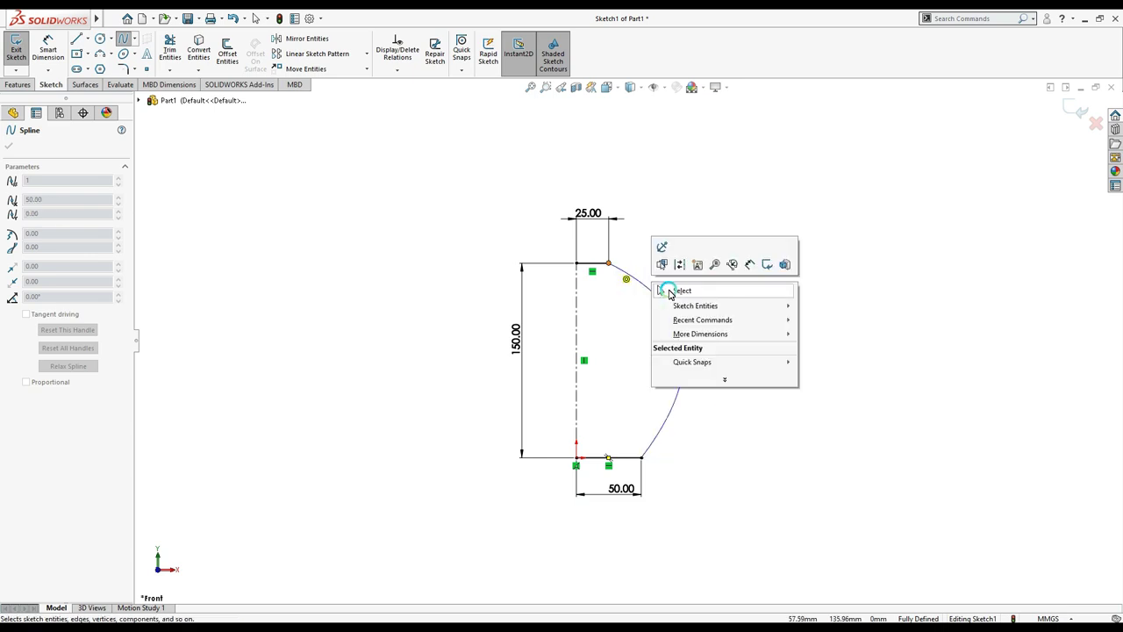
left_click(666, 289)
scroll(702, 299, "down", 3)
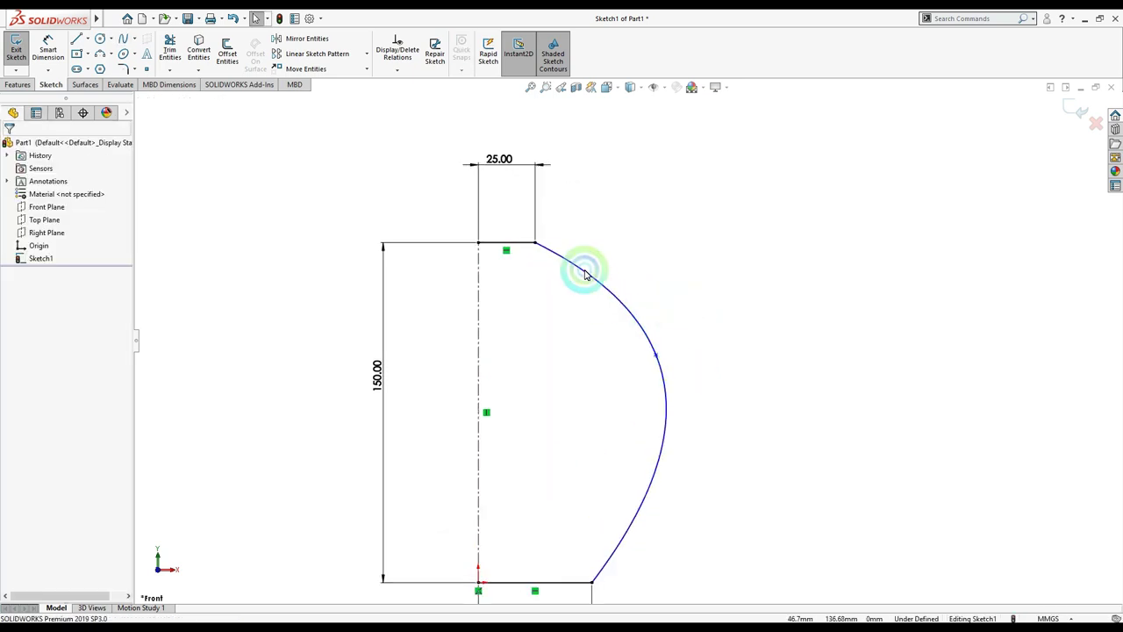
Step: Drag the spline's tangent handles into a vase-like S-curve and exit the sketch
left_click(546, 266)
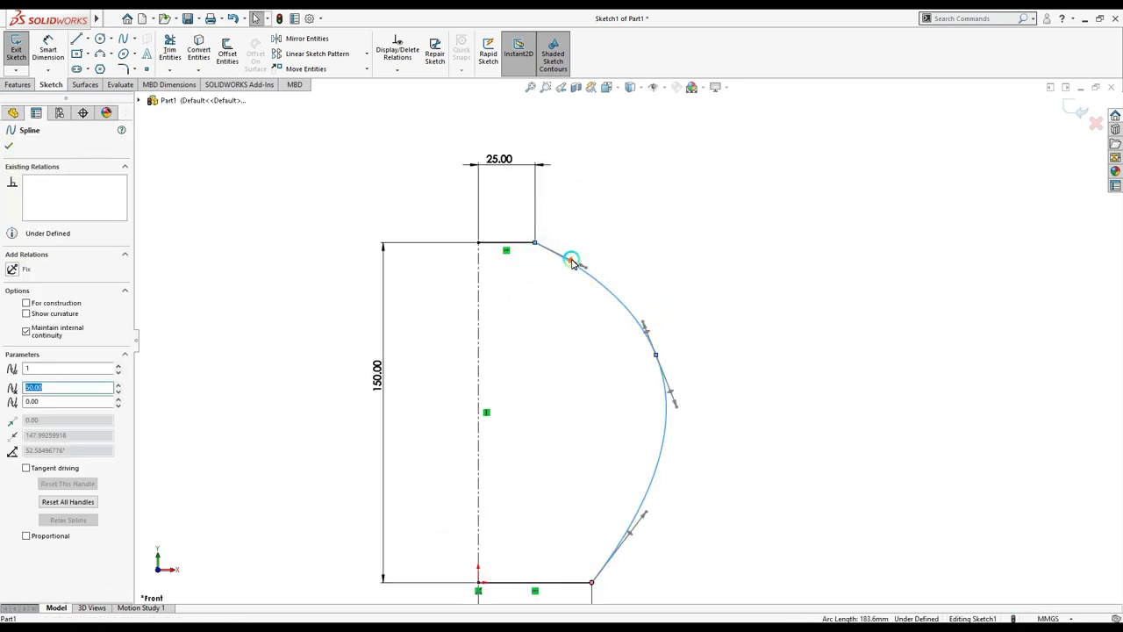
left_click_drag(572, 263, 547, 293)
left_click(718, 376)
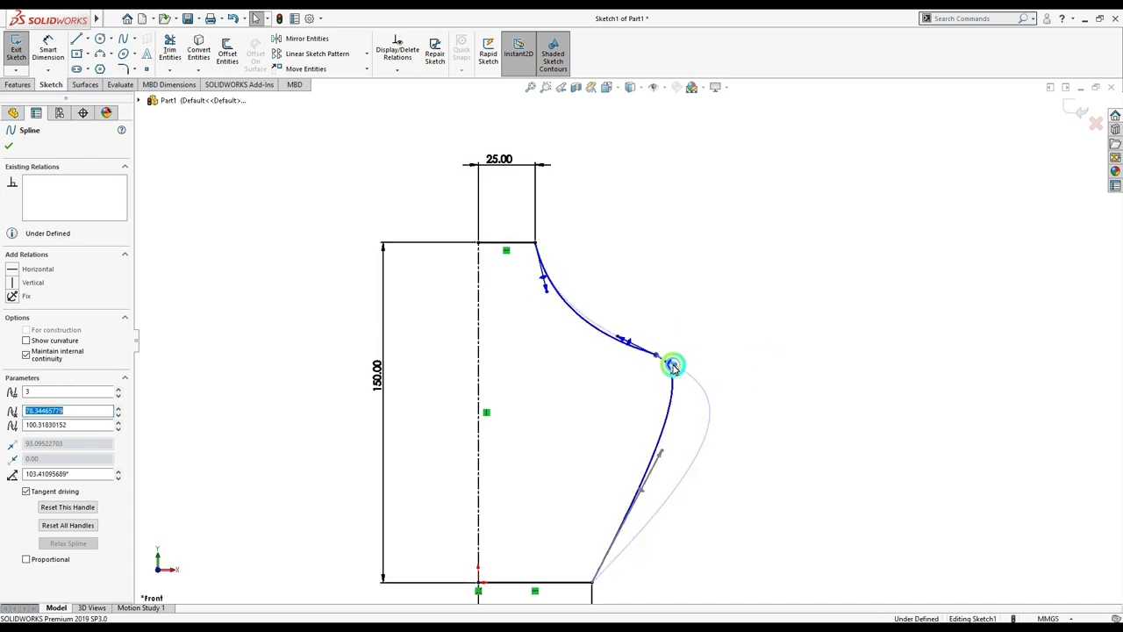
left_click_drag(705, 379, 697, 375)
left_click(703, 476)
mouse_move(703, 476)
left_mouse_down()
mouse_move(635, 530)
mouse_move(673, 500)
left_mouse_up()
left_click_drag(635, 334, 634, 334)
left_click(780, 290)
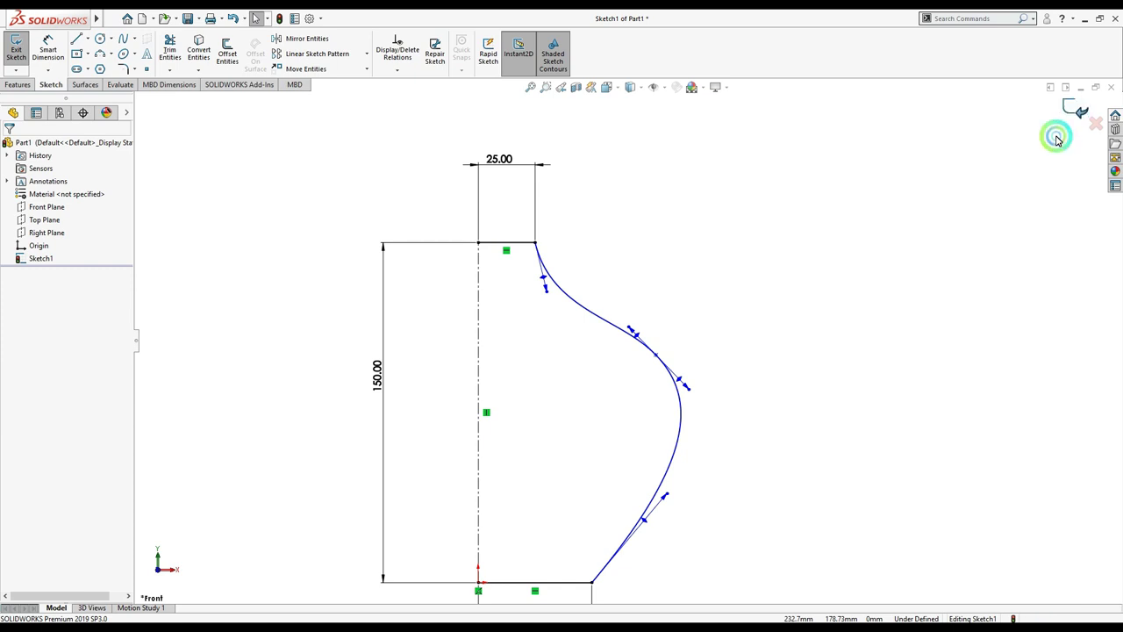
left_click(1075, 108)
Step: Revolve Sketch1 360° about the centerline, accepting auto-close, and turn off RealView
scroll(627, 338, "up", 3)
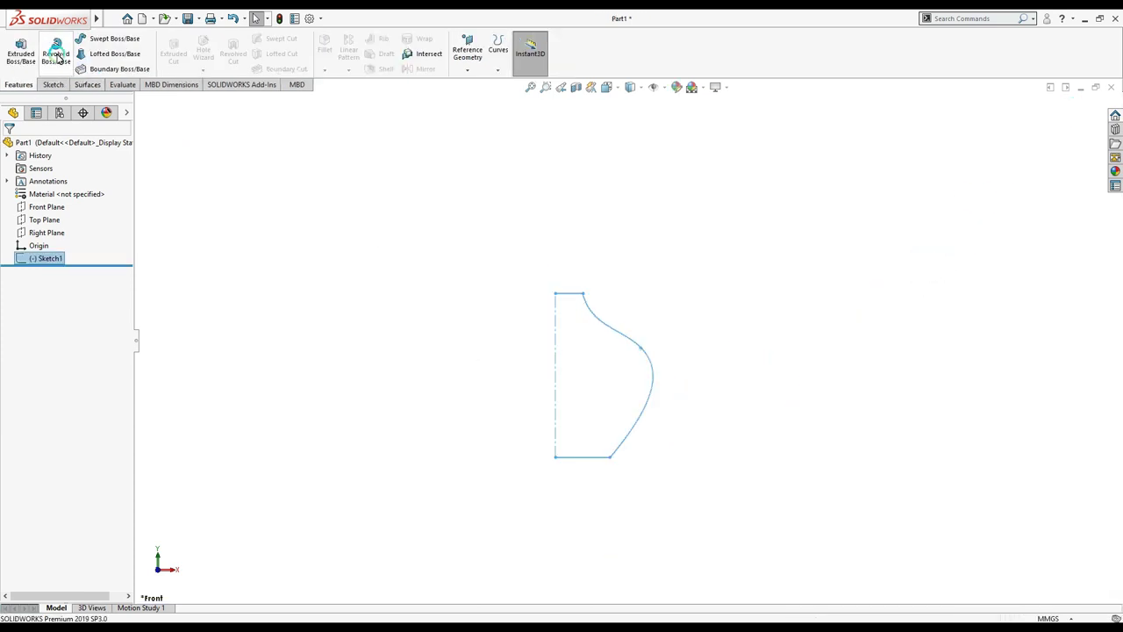
left_click(48, 51)
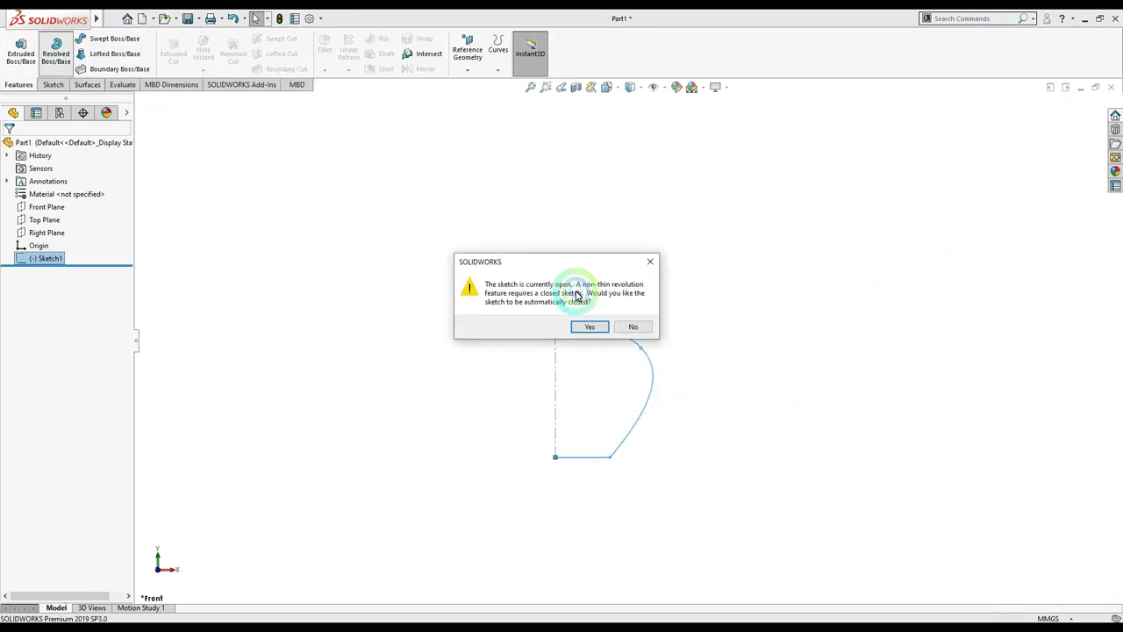
left_click(580, 328)
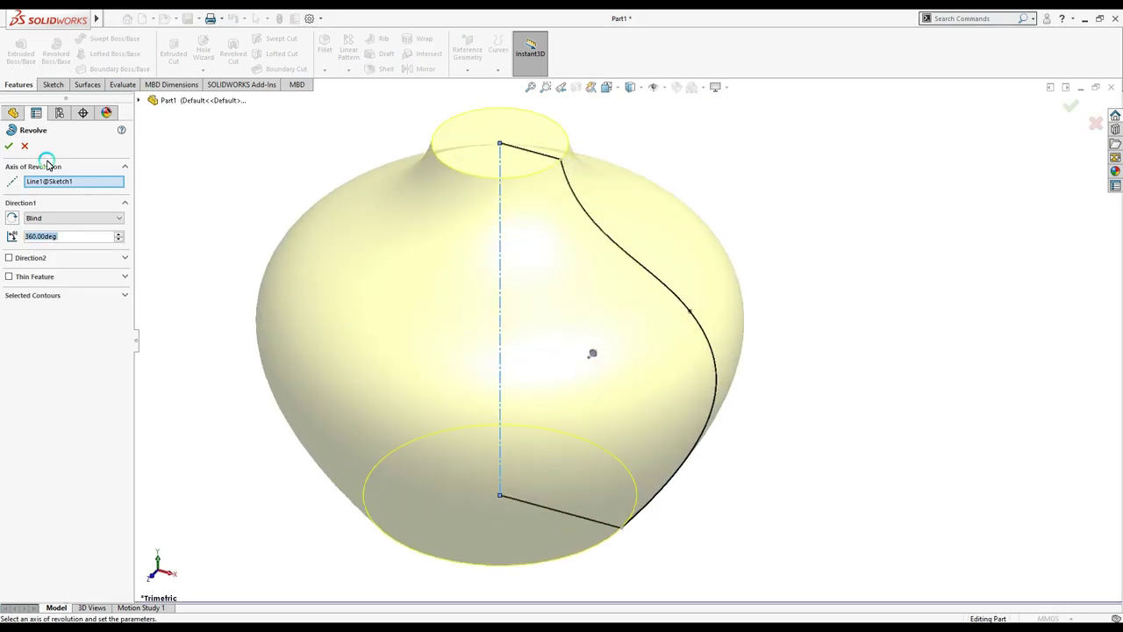
left_click(10, 146)
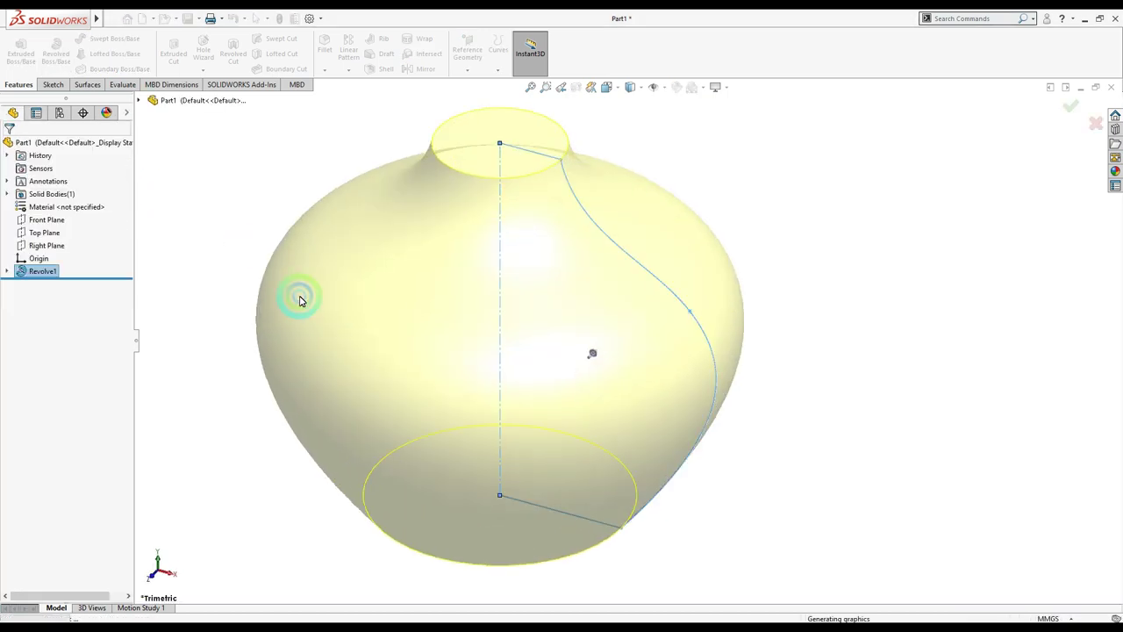
left_click(725, 89)
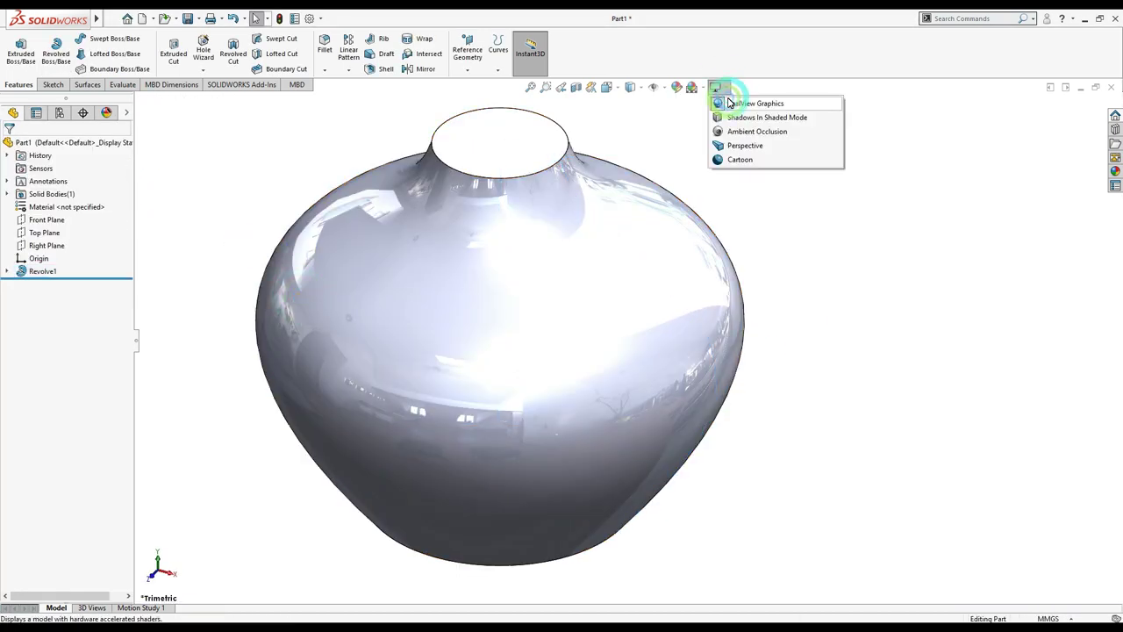
left_click(724, 105)
left_click(515, 153)
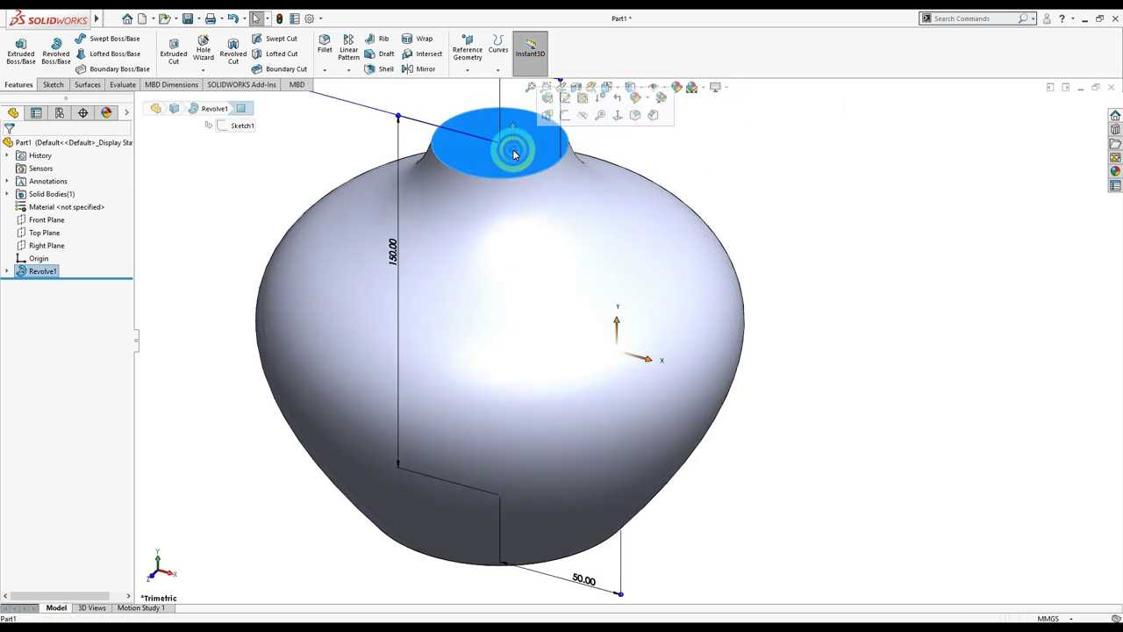
Step: On the top face, convert the opening edge and offset it inward to a concentric circle
left_click(563, 117)
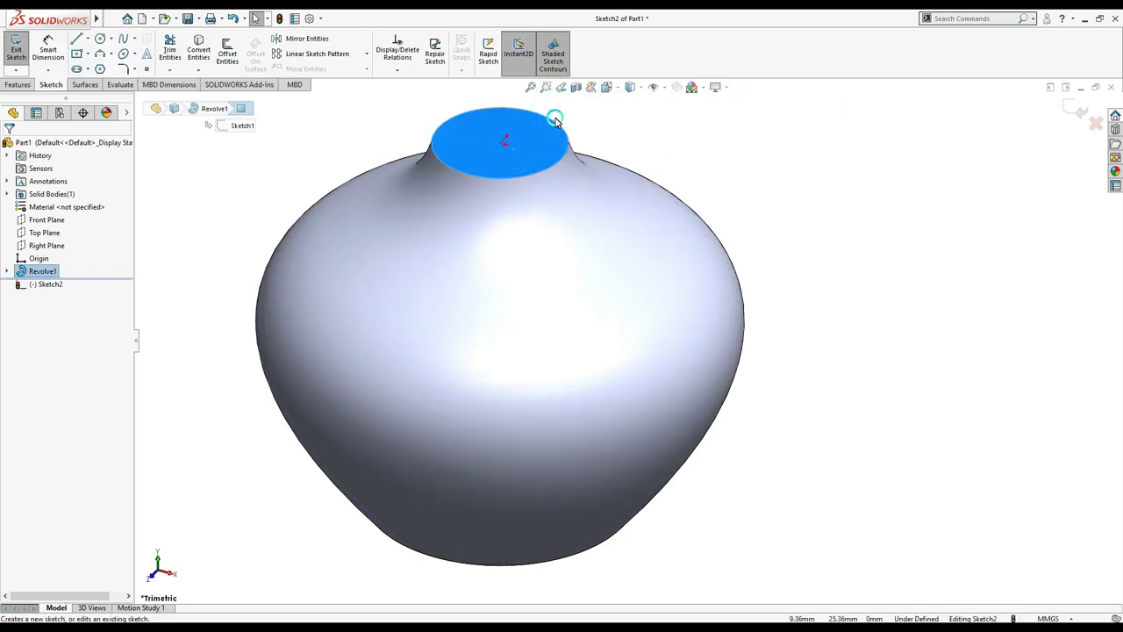
left_click(195, 44)
left_click(661, 373)
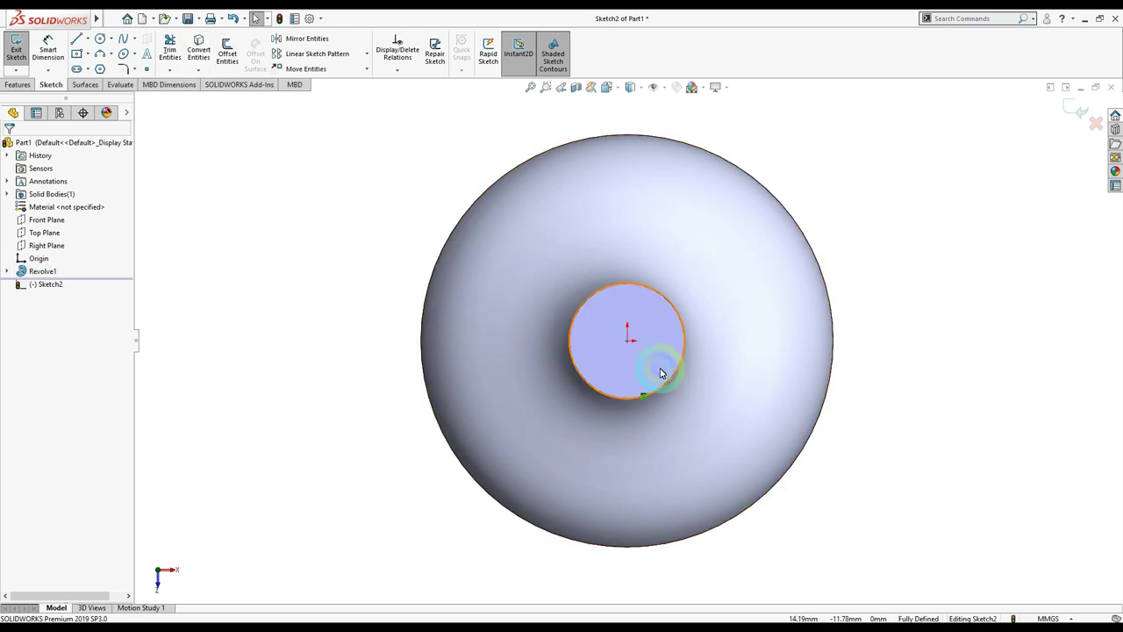
left_click(616, 348)
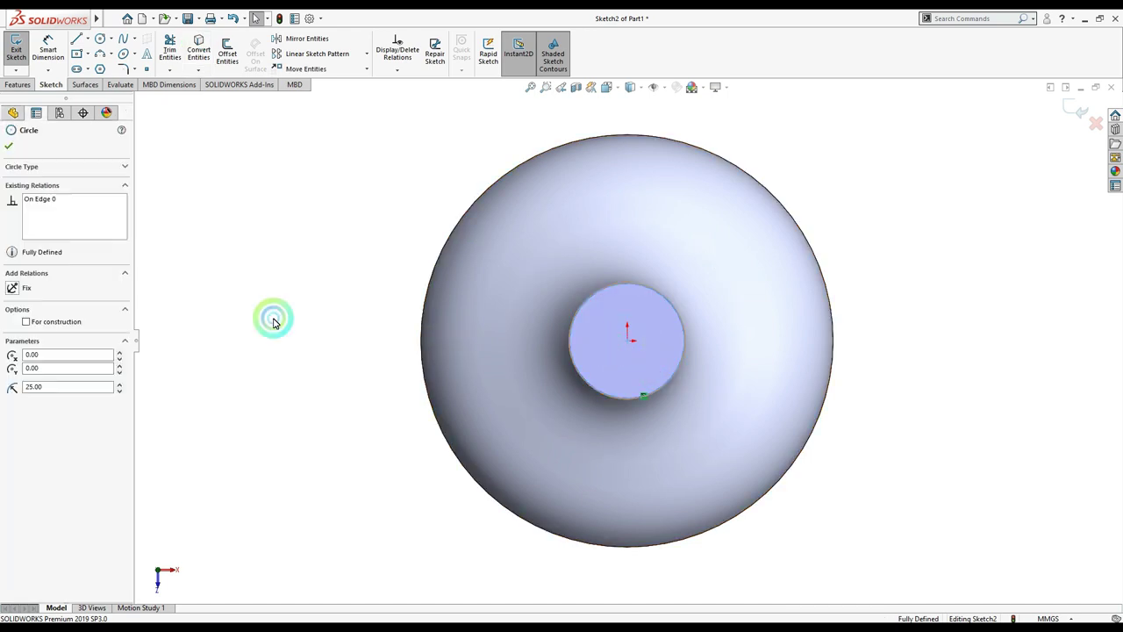
left_click(11, 149)
left_click(224, 51)
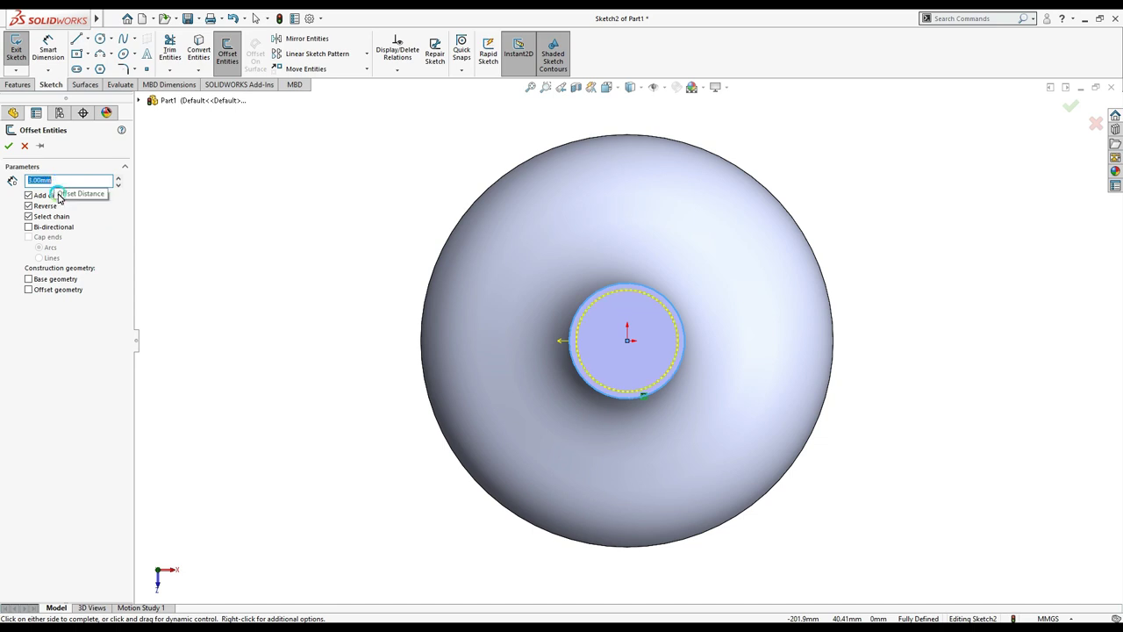
left_click(10, 147)
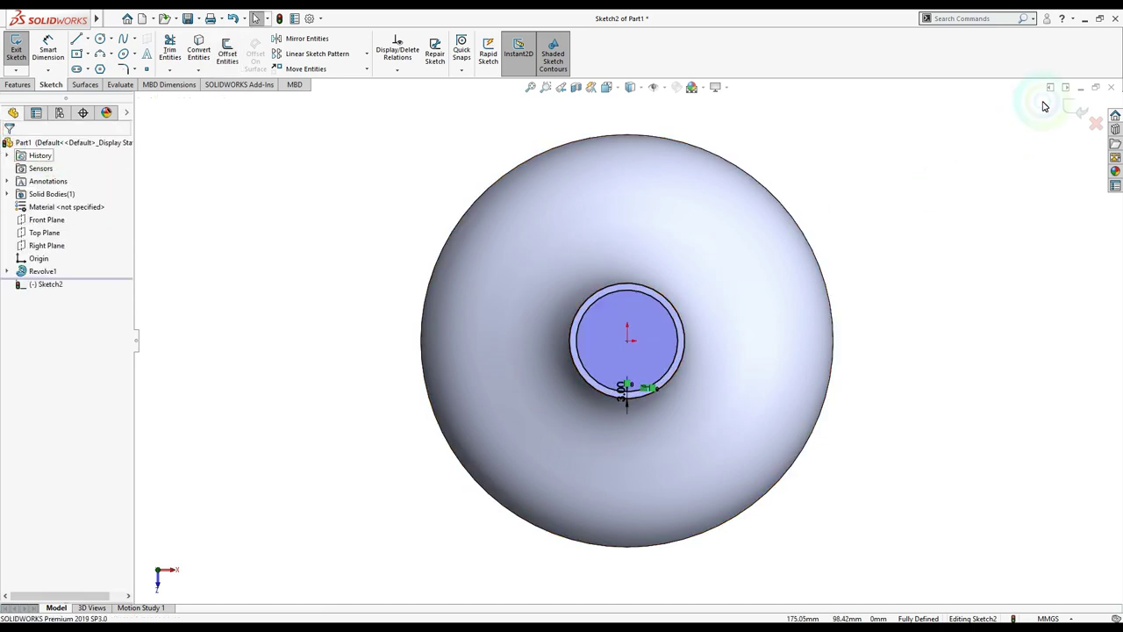
left_click(232, 143)
Step: Extrude the Sketch2 ring 20 mm as an unmerged body with a 15° draft
key("ctrl+b")
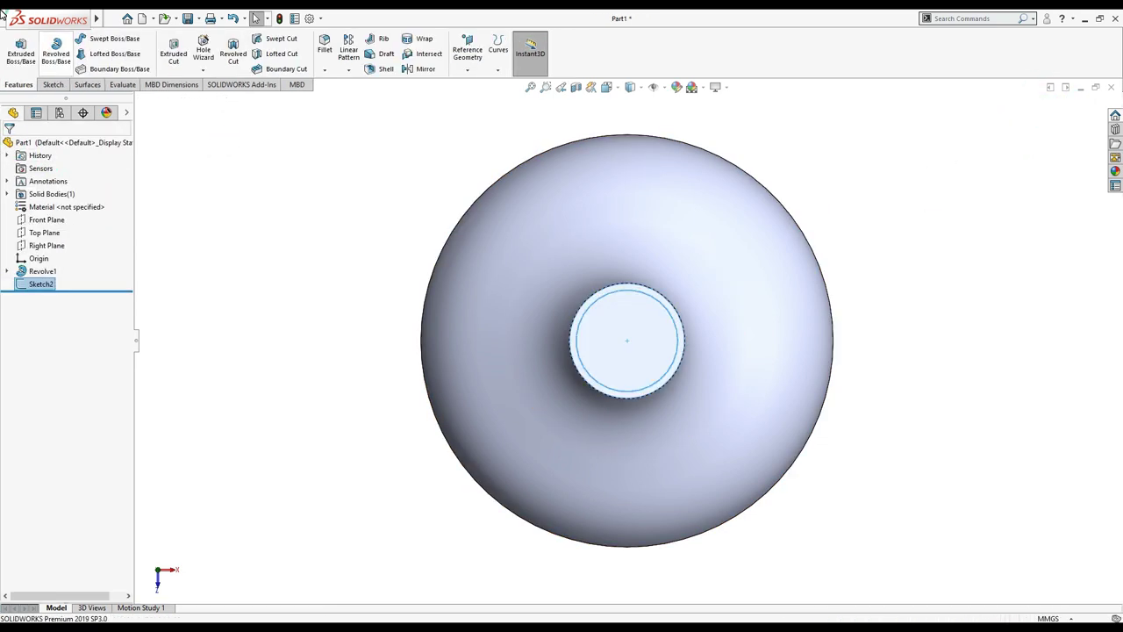
right_click_drag(332, 317, 299, 338)
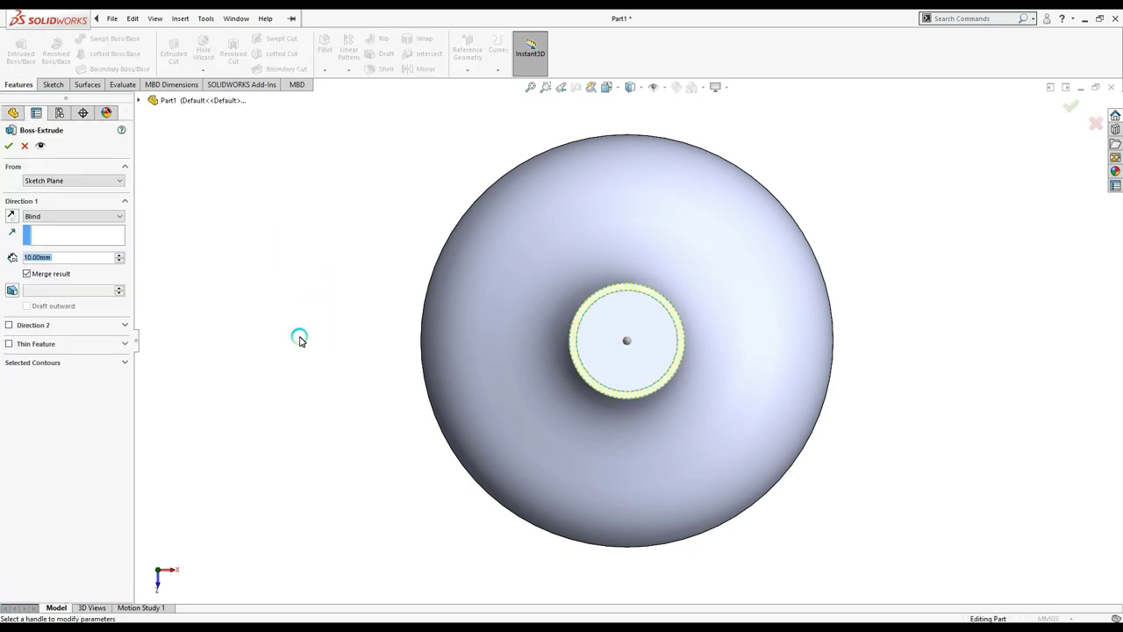
type("3")
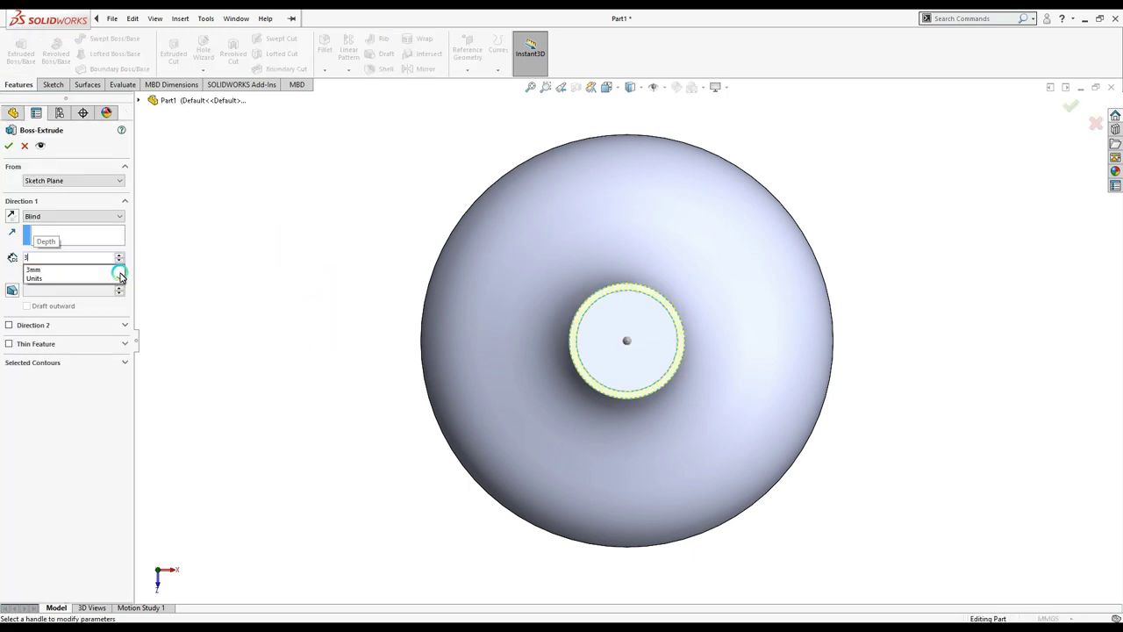
left_click(35, 269)
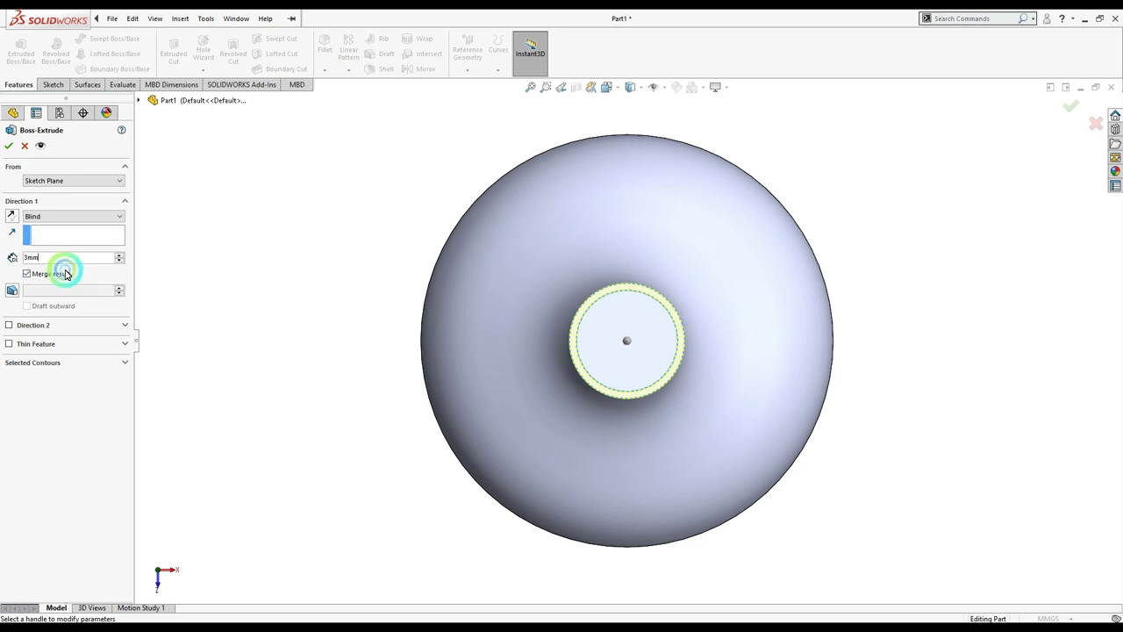
left_click(11, 290)
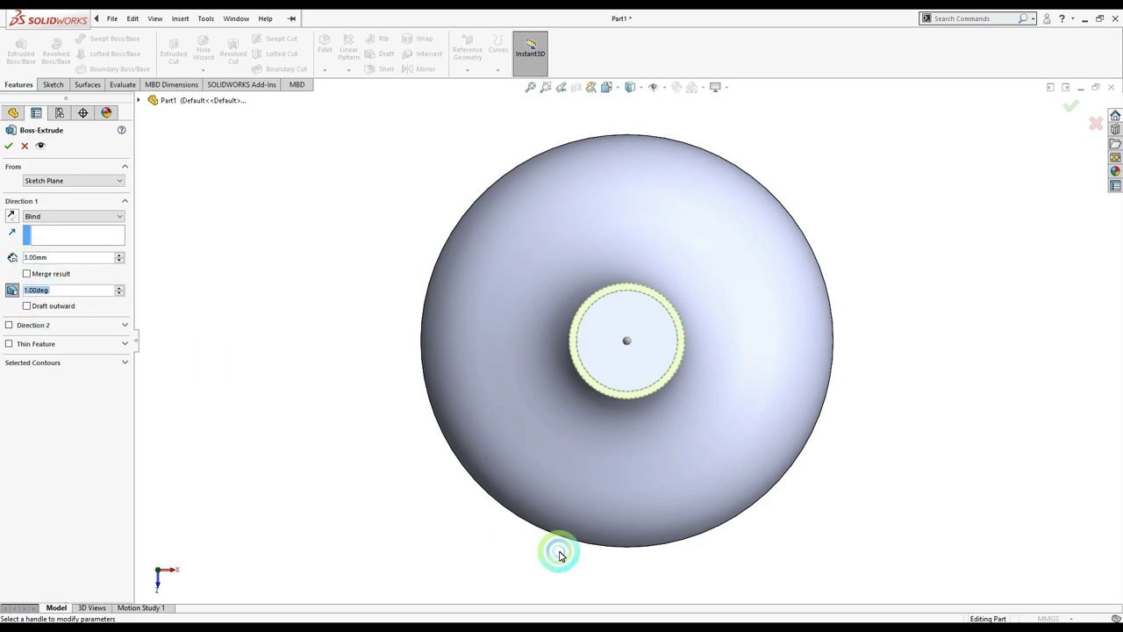
middle_click_drag(681, 537, 687, 341)
type("7")
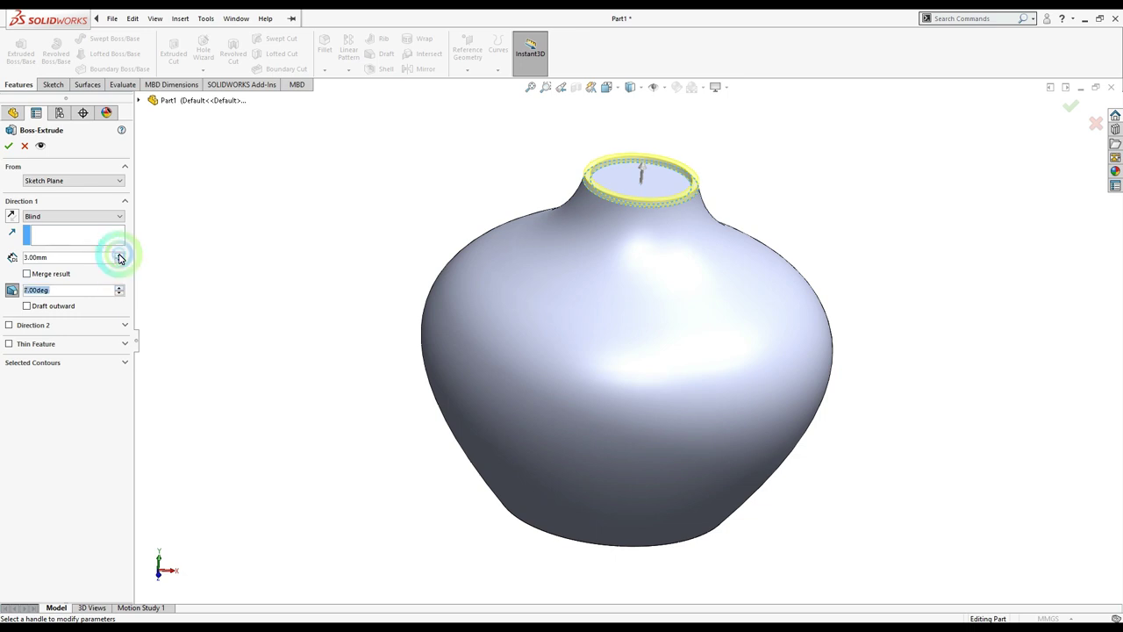
left_click(119, 254)
left_click(116, 289)
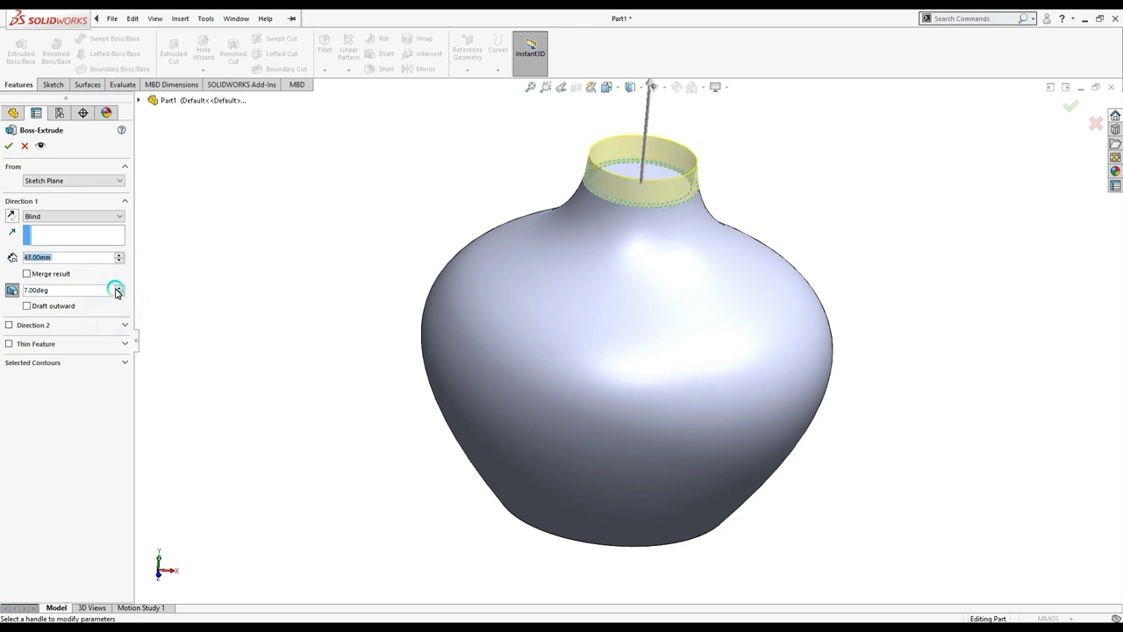
type("20")
left_click(120, 288)
left_click(120, 288)
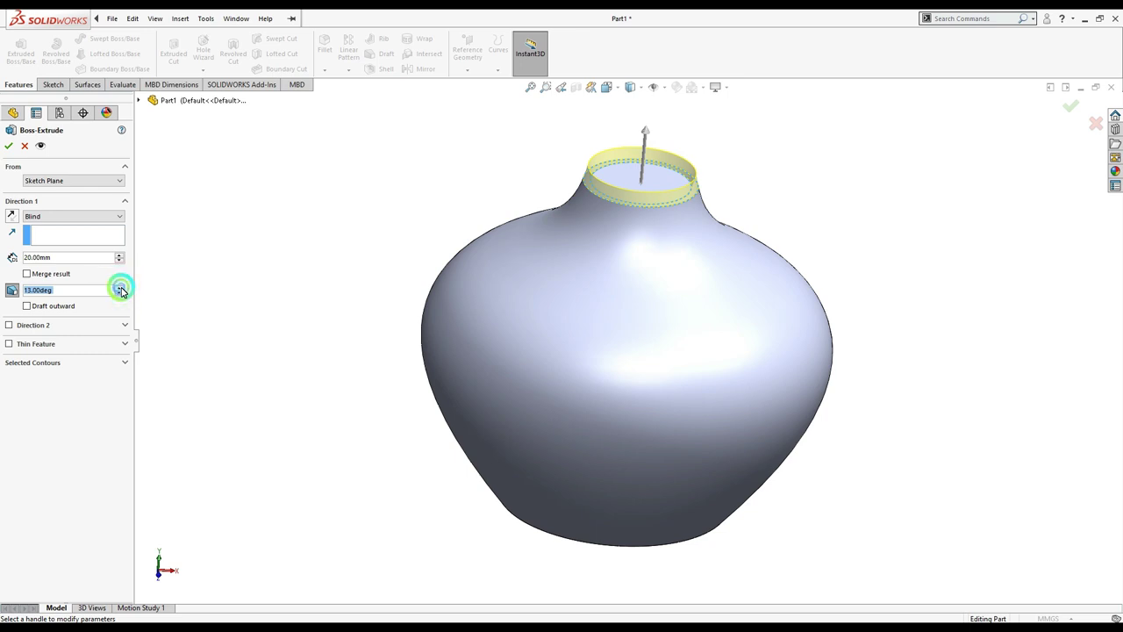
left_click(9, 151)
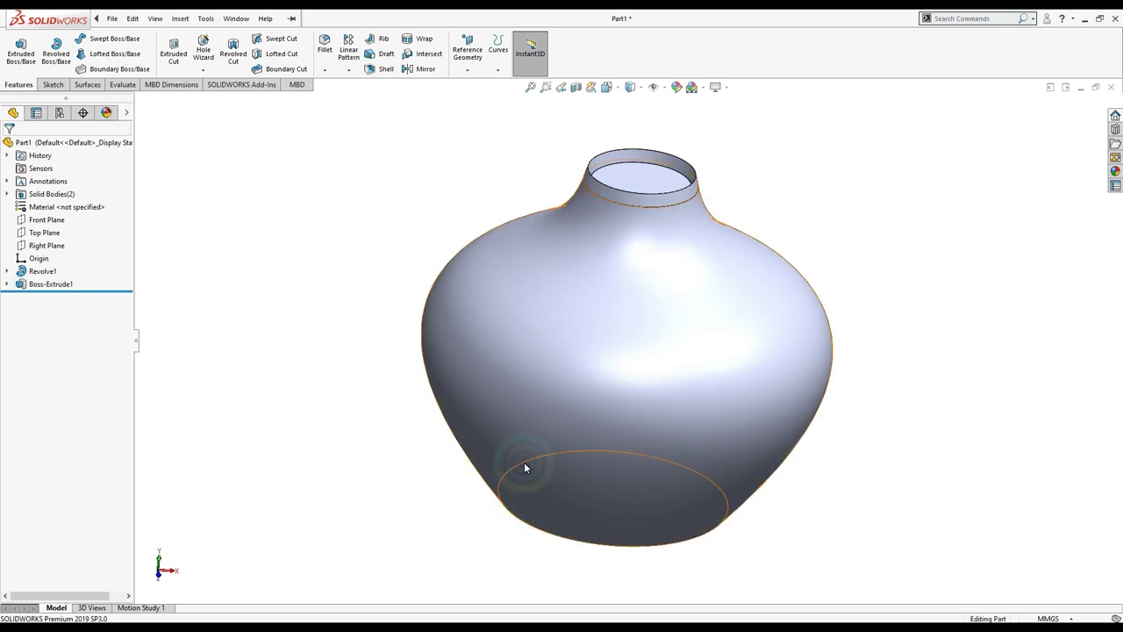
Step: On the bottom face, convert the base edge circle and offset it 3 mm inward
middle_click_drag(526, 463, 534, 289)
left_click(558, 414)
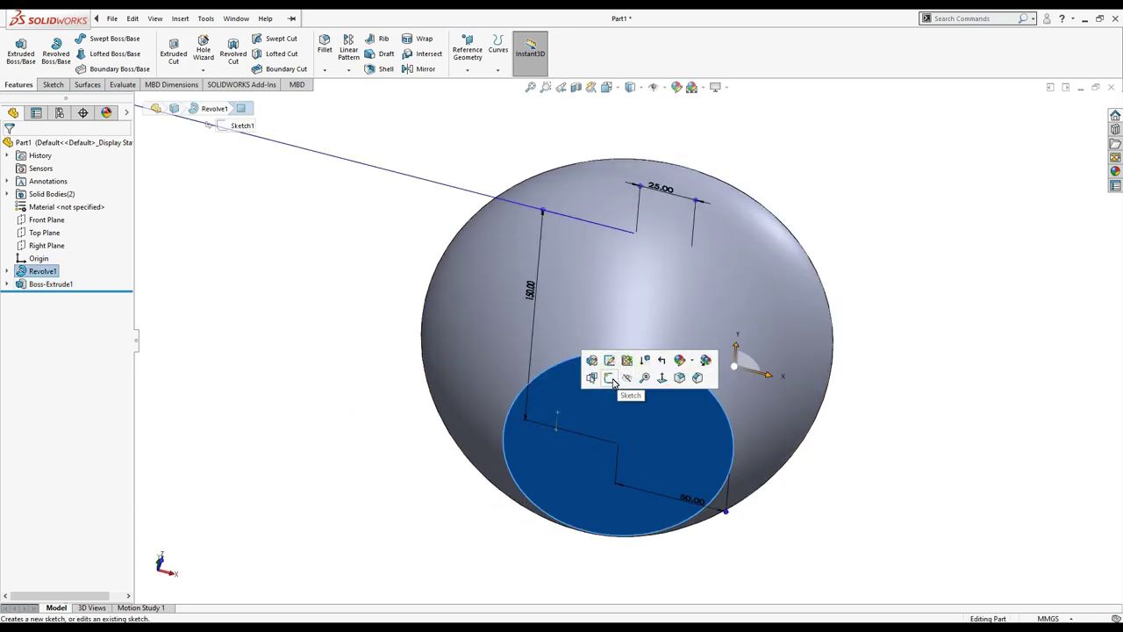
left_click(617, 381)
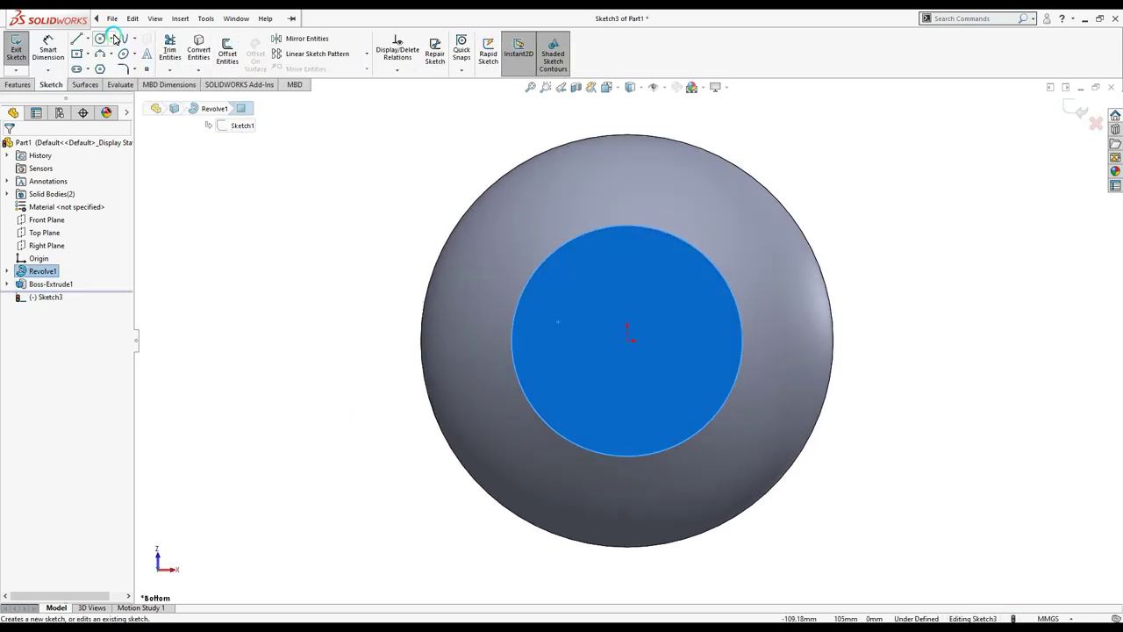
left_click(197, 58)
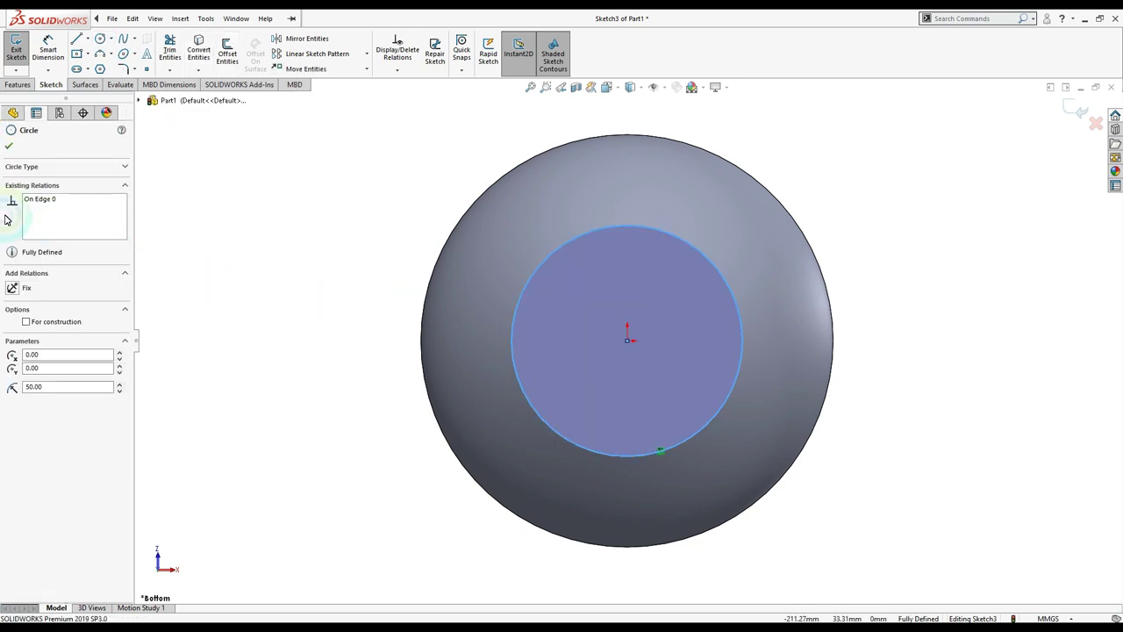
left_click(10, 149)
left_click(226, 50)
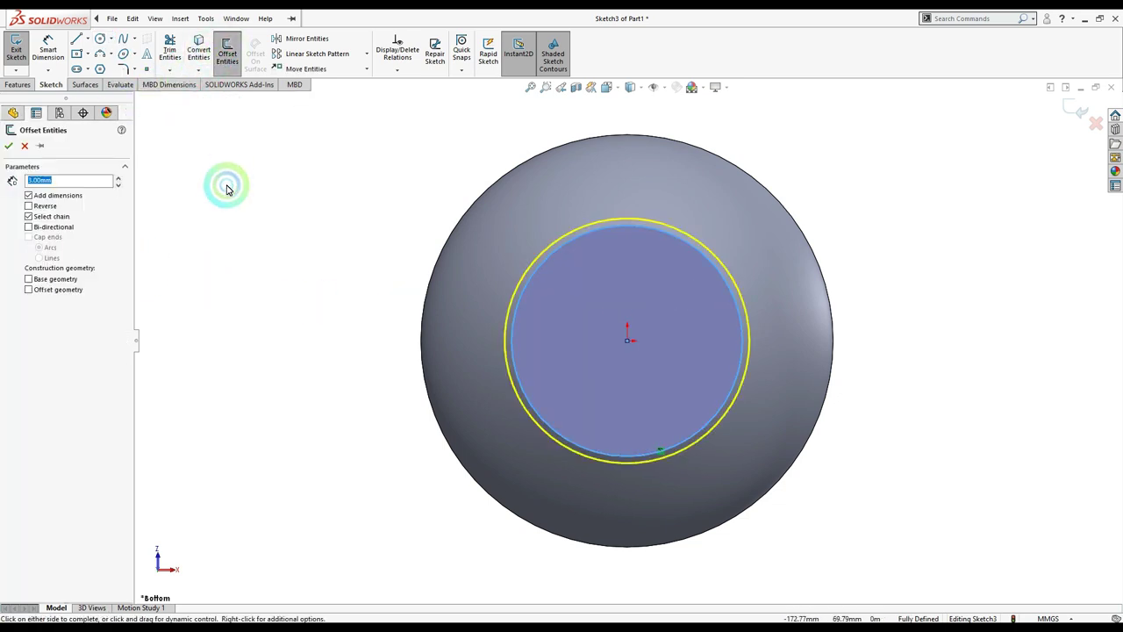
left_click(49, 207)
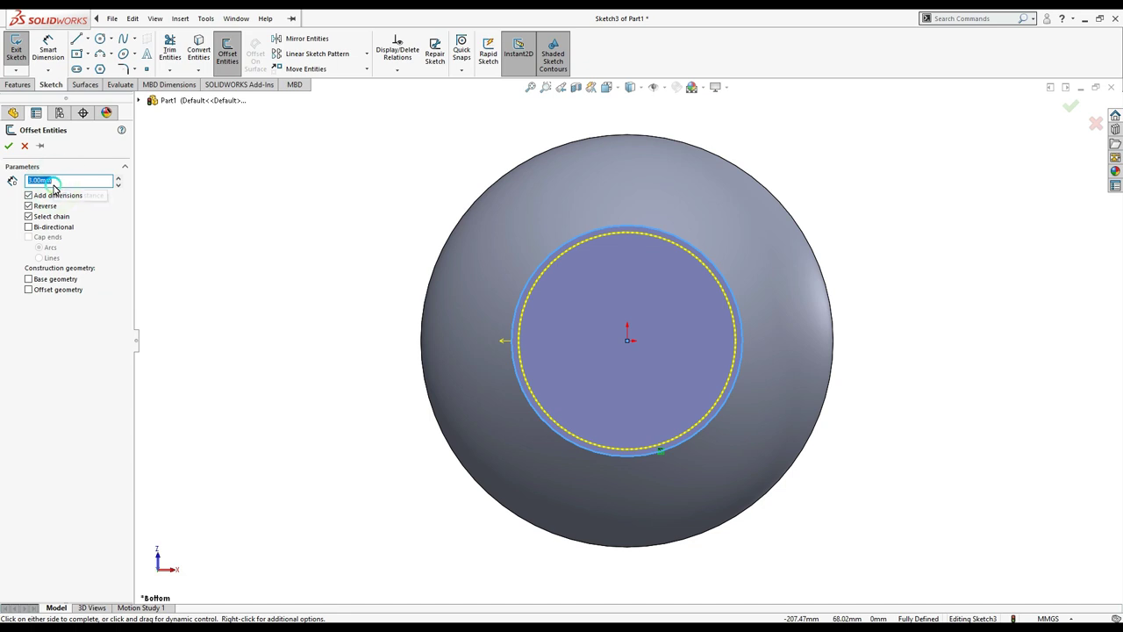
left_click(9, 147)
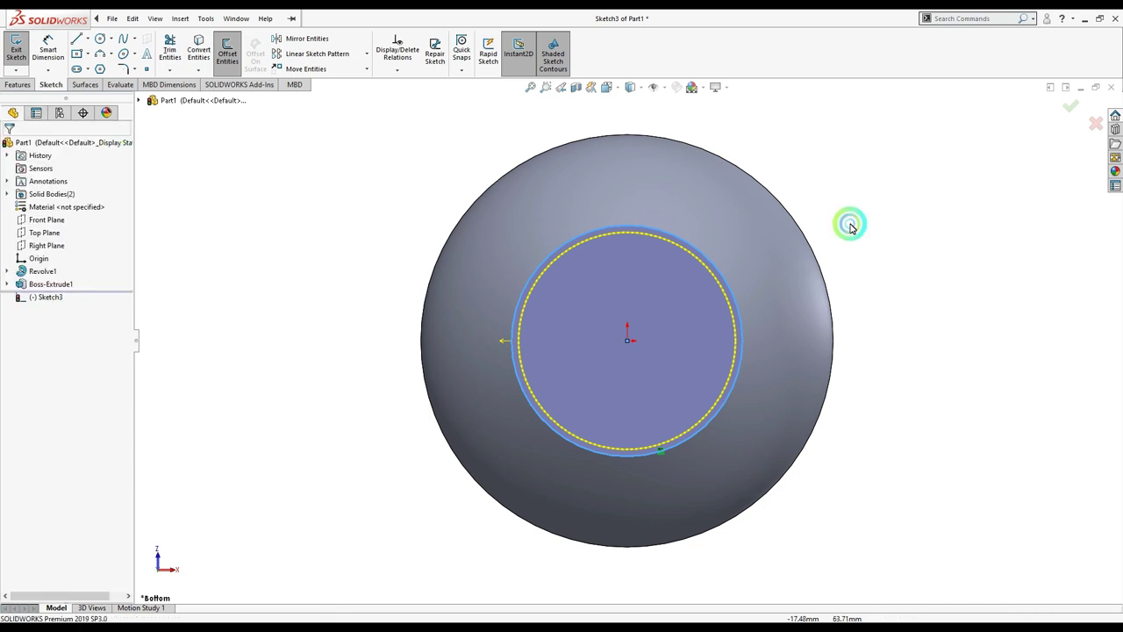
left_click(1067, 111)
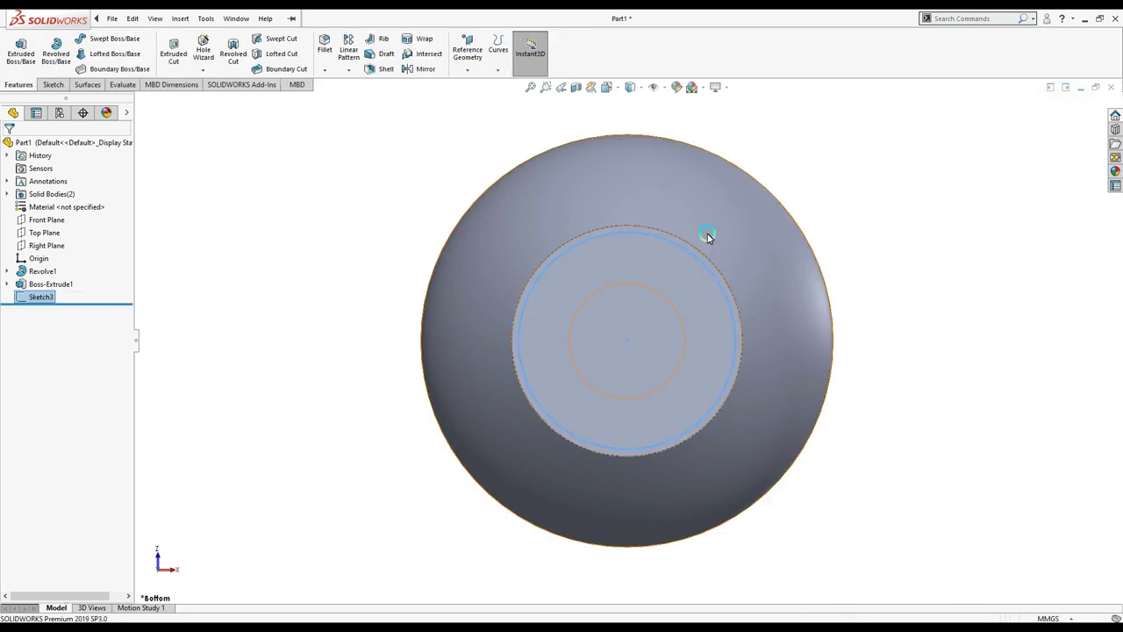
Step: Extrude Sketch3 15 mm with Merge result unchecked, as a separate base band body
key("e")
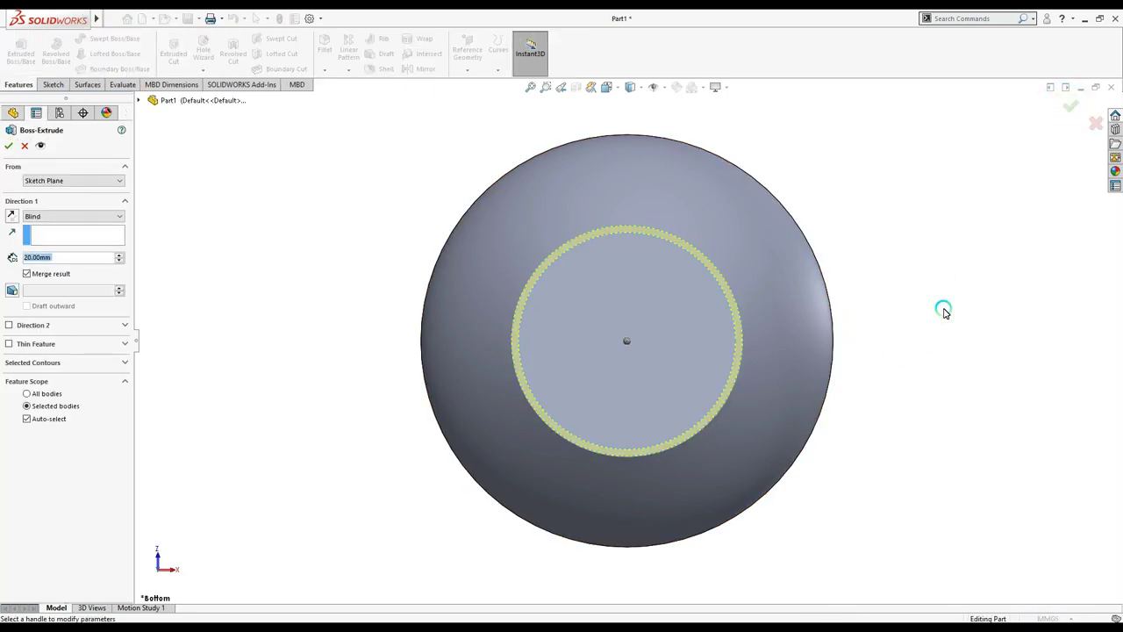
left_click(37, 274)
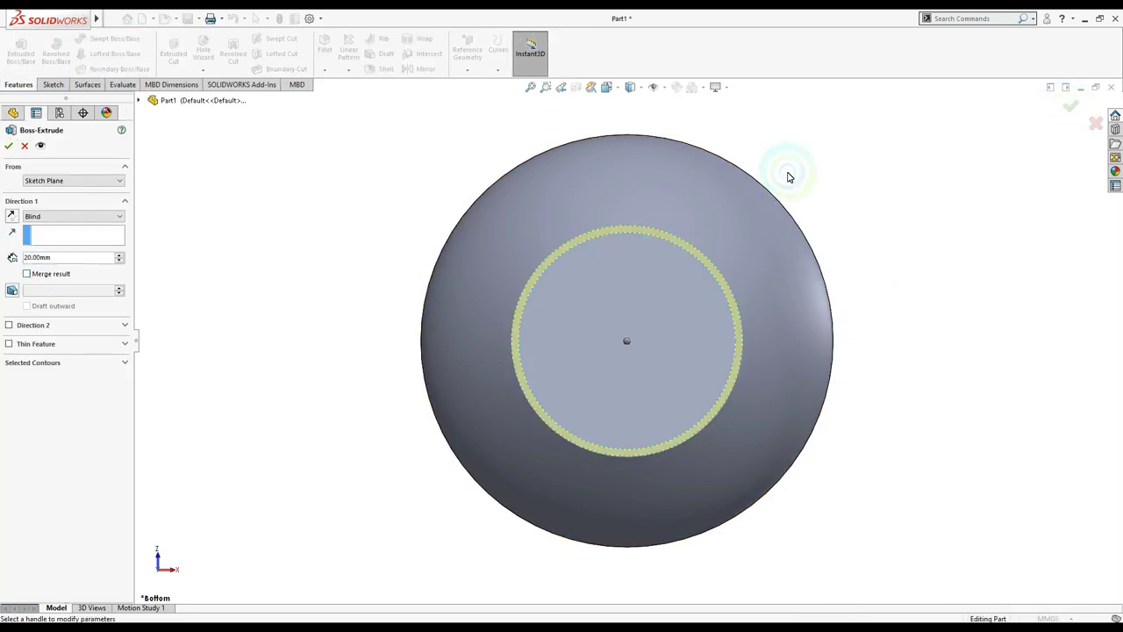
middle_click_drag(790, 176, 670, 272)
left_click(47, 274)
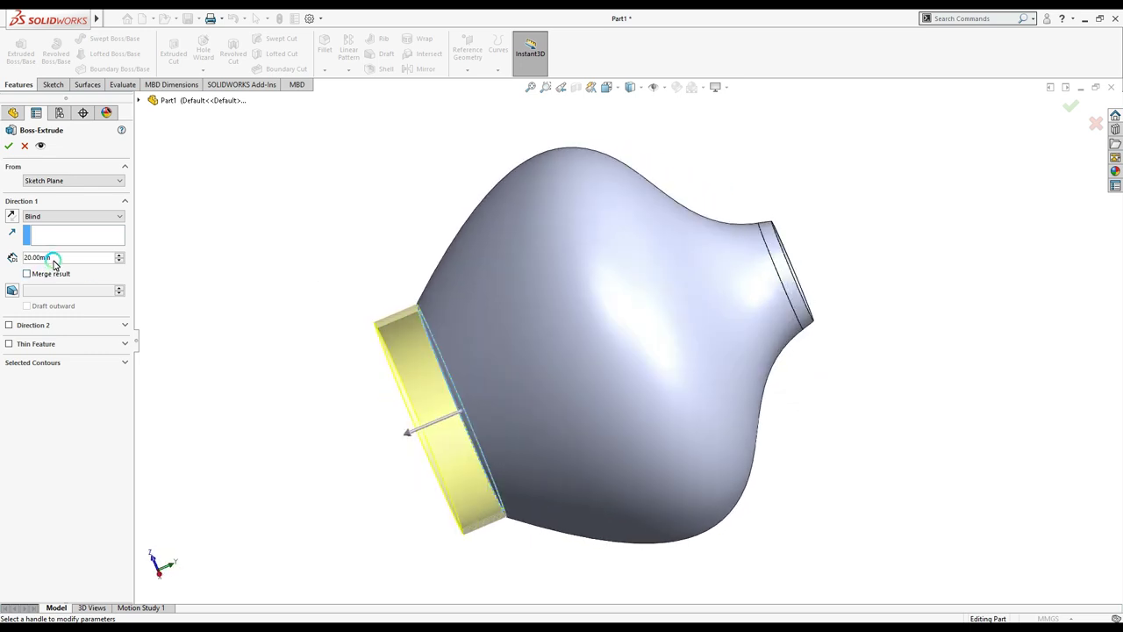
type("15")
key("Return")
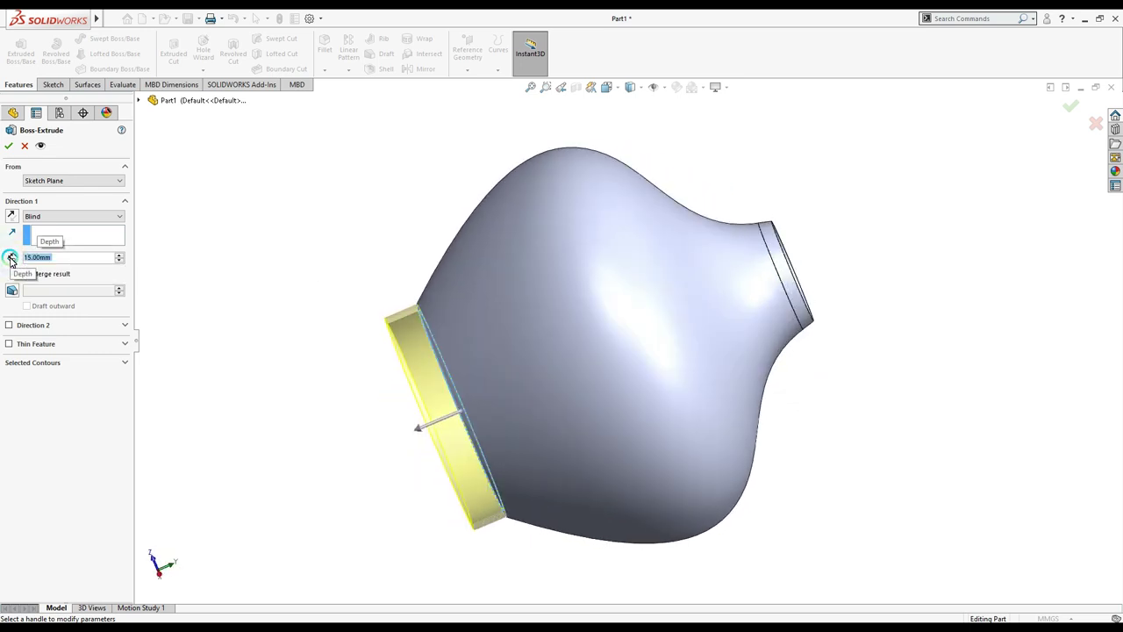
left_click(10, 145)
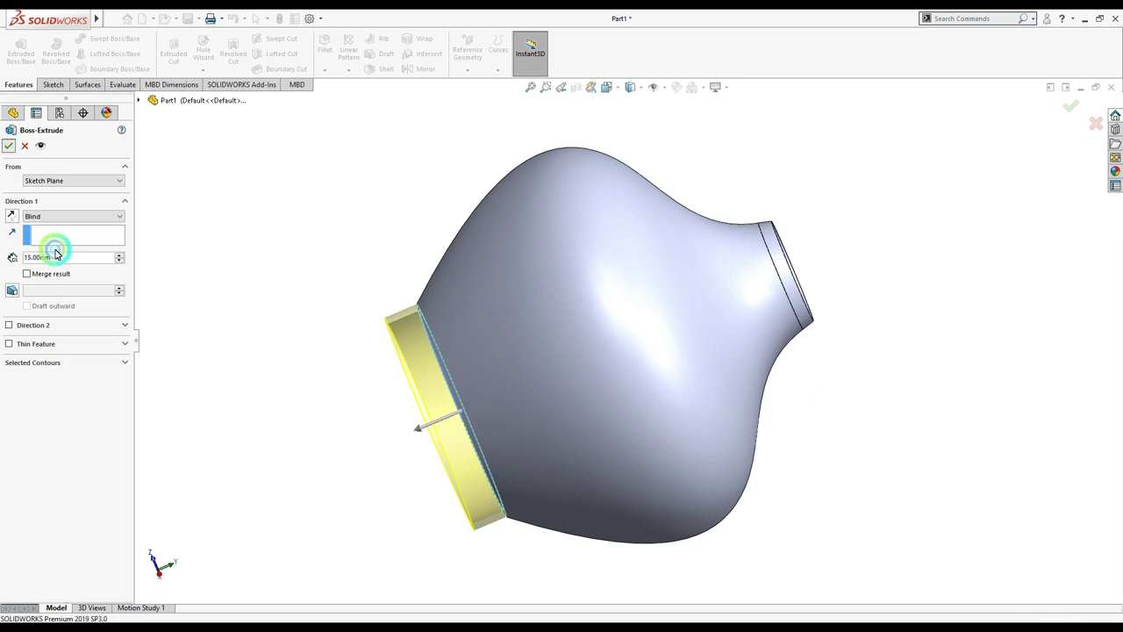
left_click(62, 194)
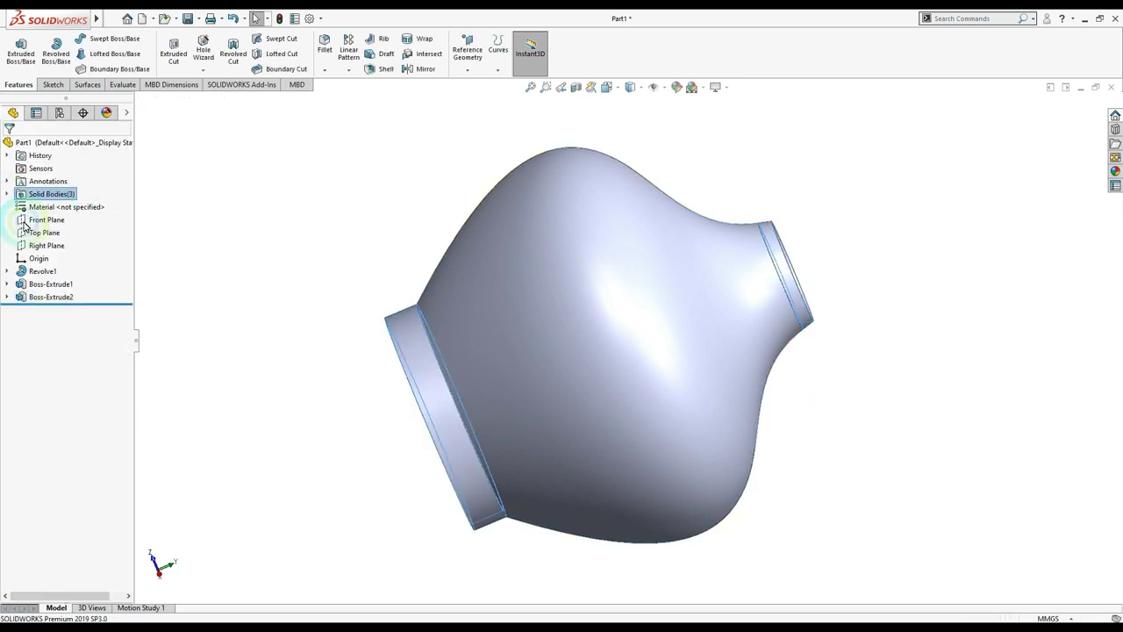
Step: Hide the Boss-Extrude1 and Boss-Extrude2 bodies, then start a sketch on the Front Plane
double_click(60, 202)
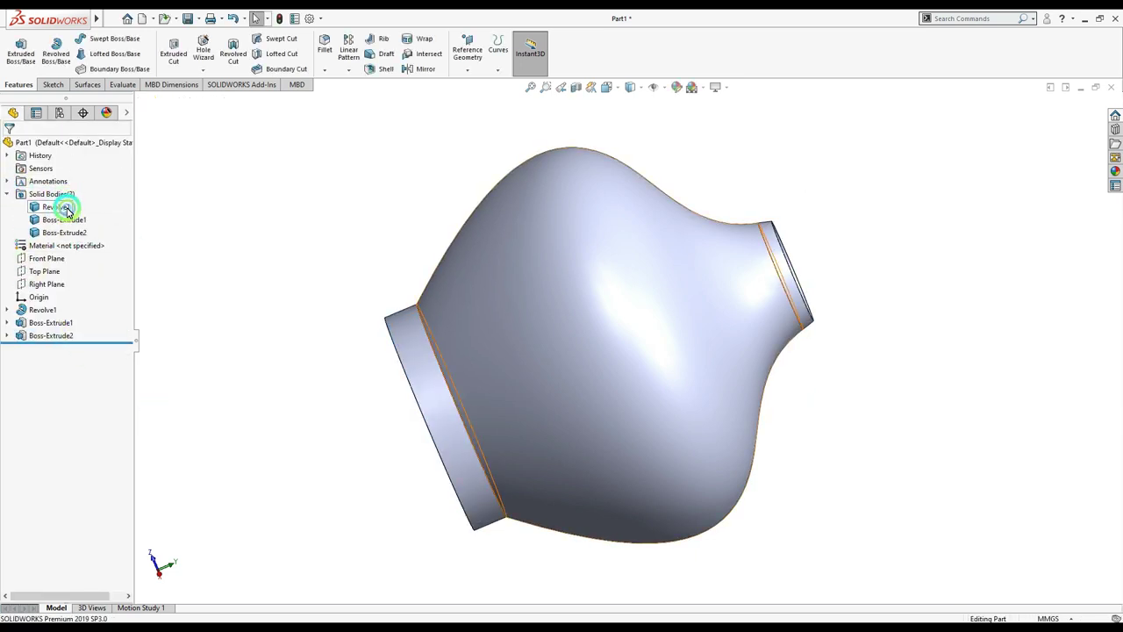
left_click(57, 207)
left_click(63, 224)
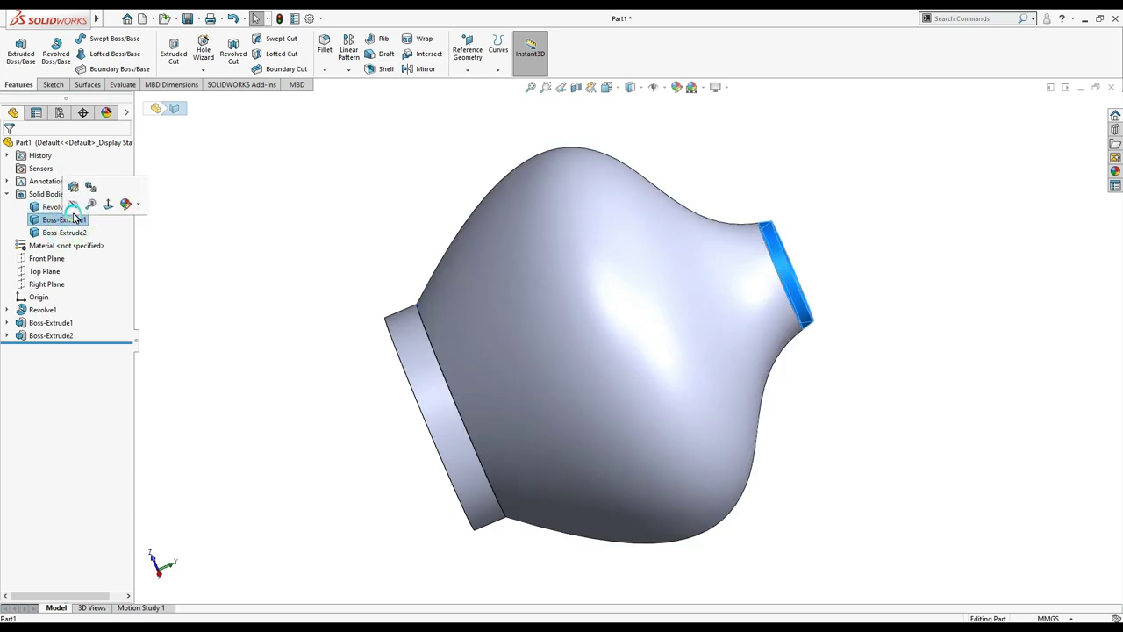
left_click(74, 207)
left_click(64, 233)
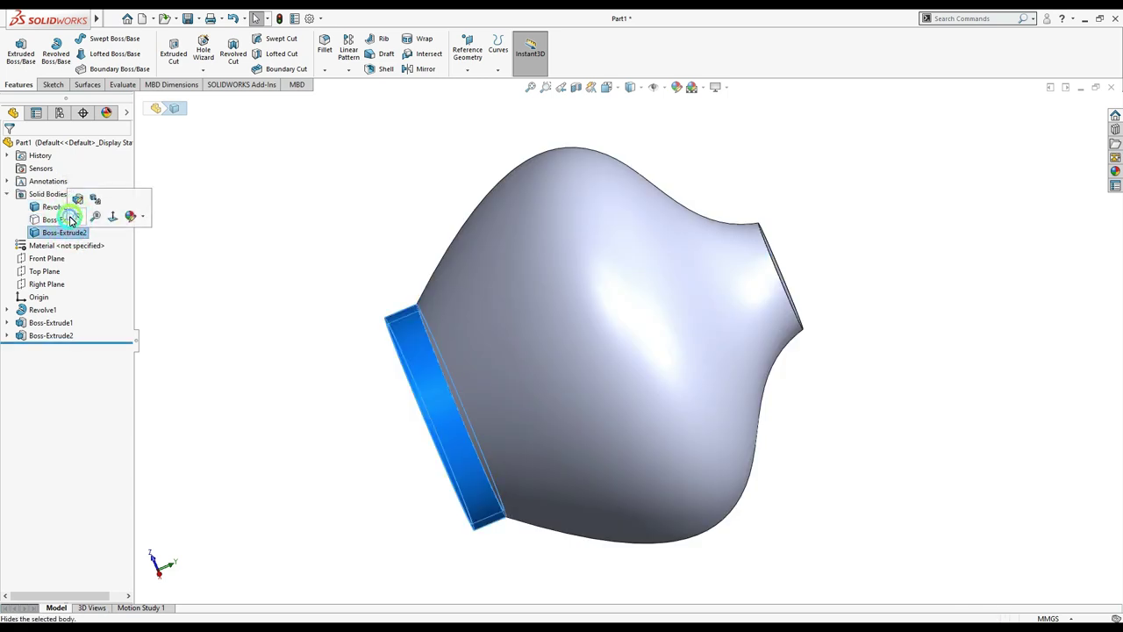
left_click(75, 217)
left_click(213, 291)
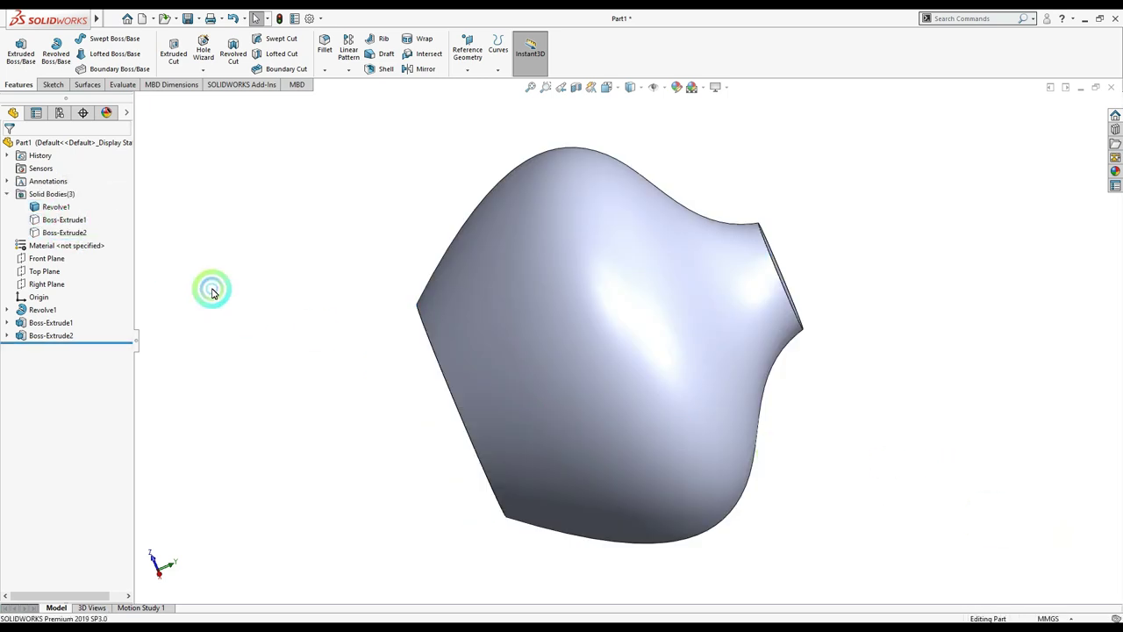
left_click(49, 260)
left_click(56, 241)
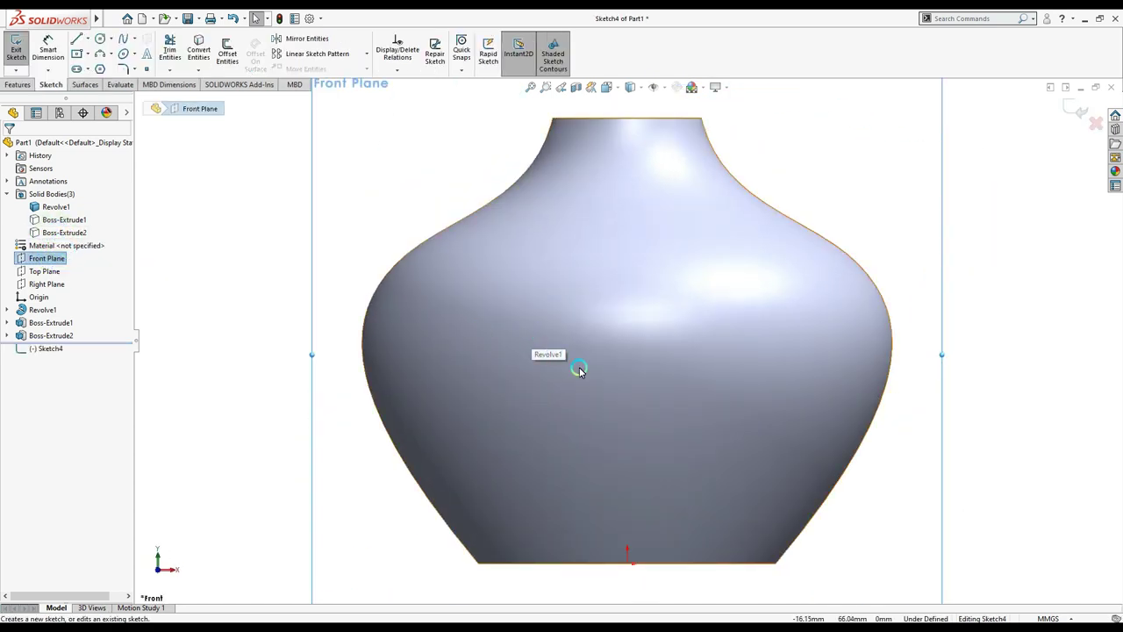
Step: Draw a thin slanted closed strip of lines crossing the vase from above its top to below its base
left_click(75, 41)
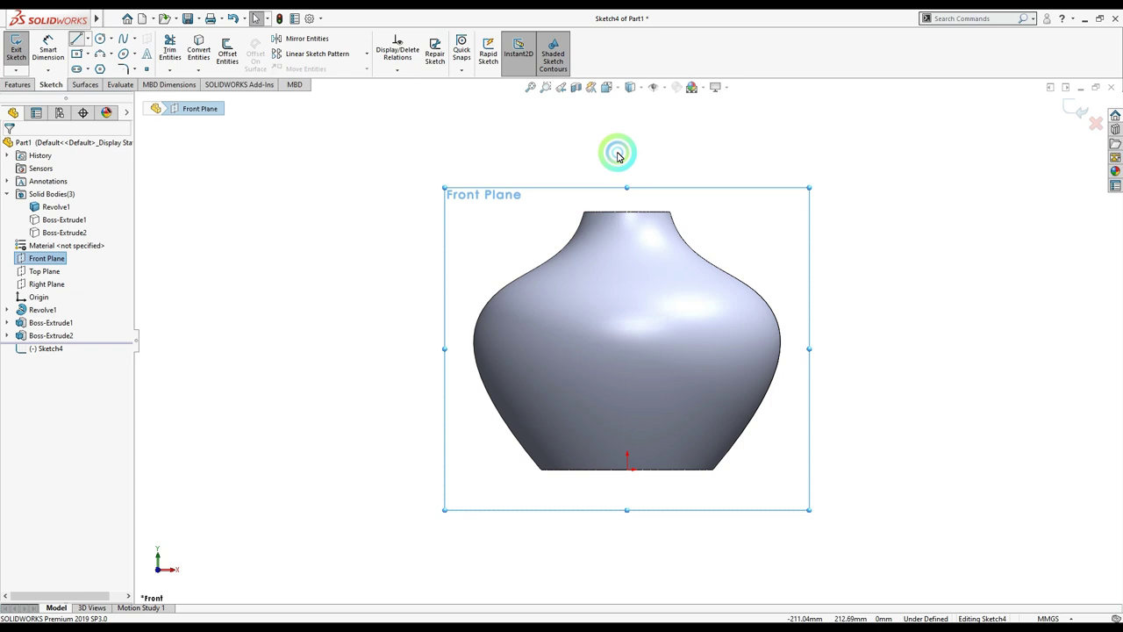
left_click(576, 165)
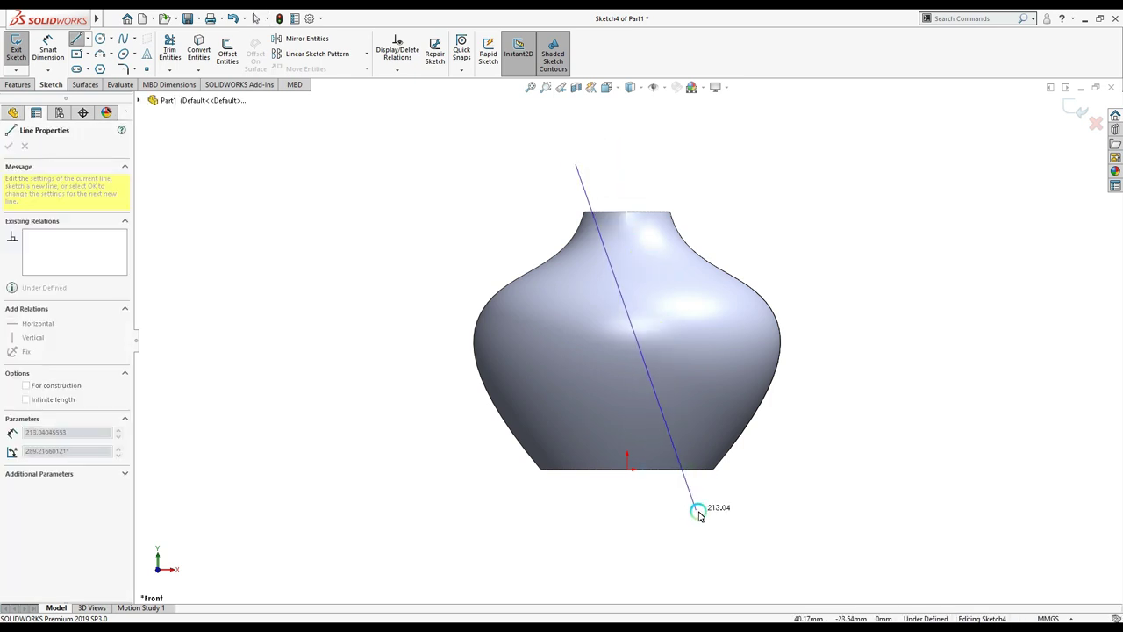
left_click(699, 512)
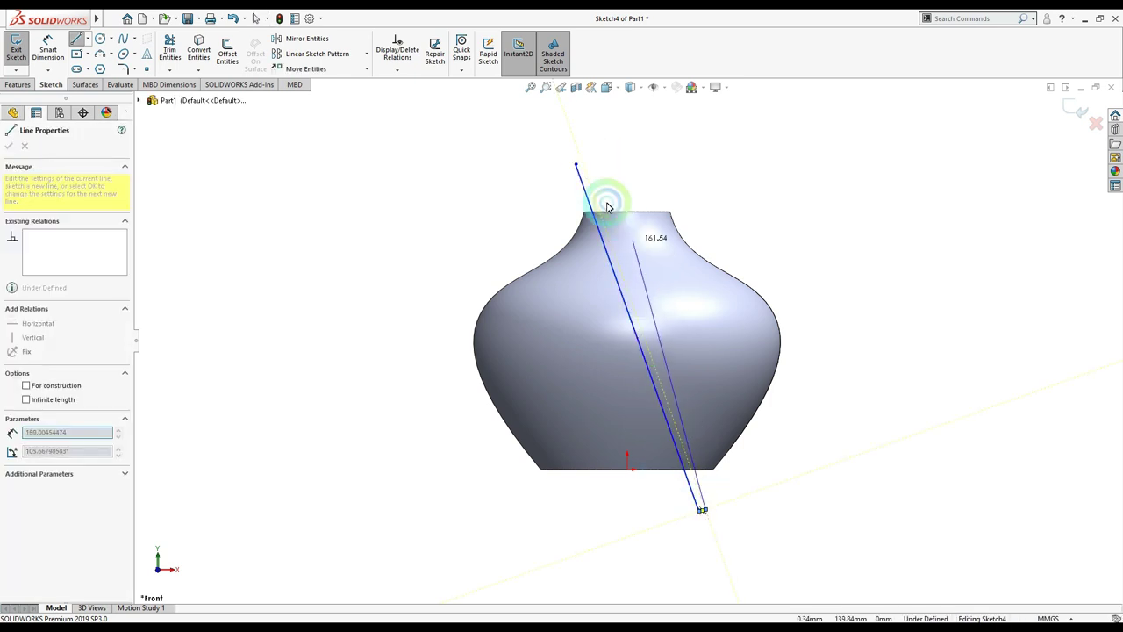
double_click(580, 164)
Step: Dimension the gap between the parallel strip lines to 2.00 mm
left_click(48, 50)
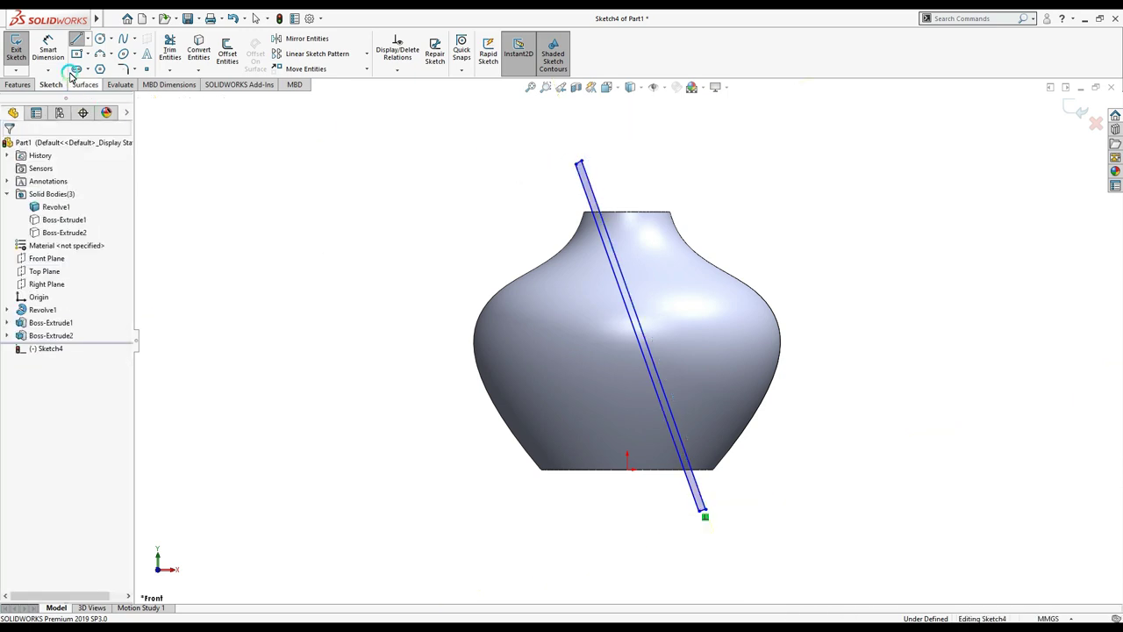
left_click(585, 192)
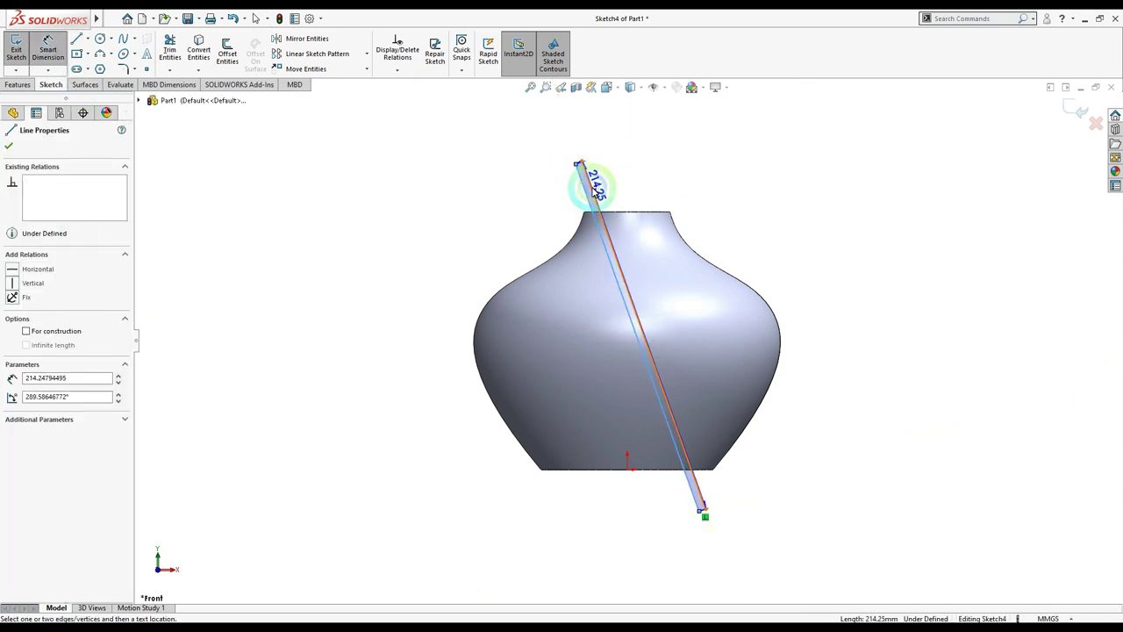
left_click(579, 178)
left_click(550, 190)
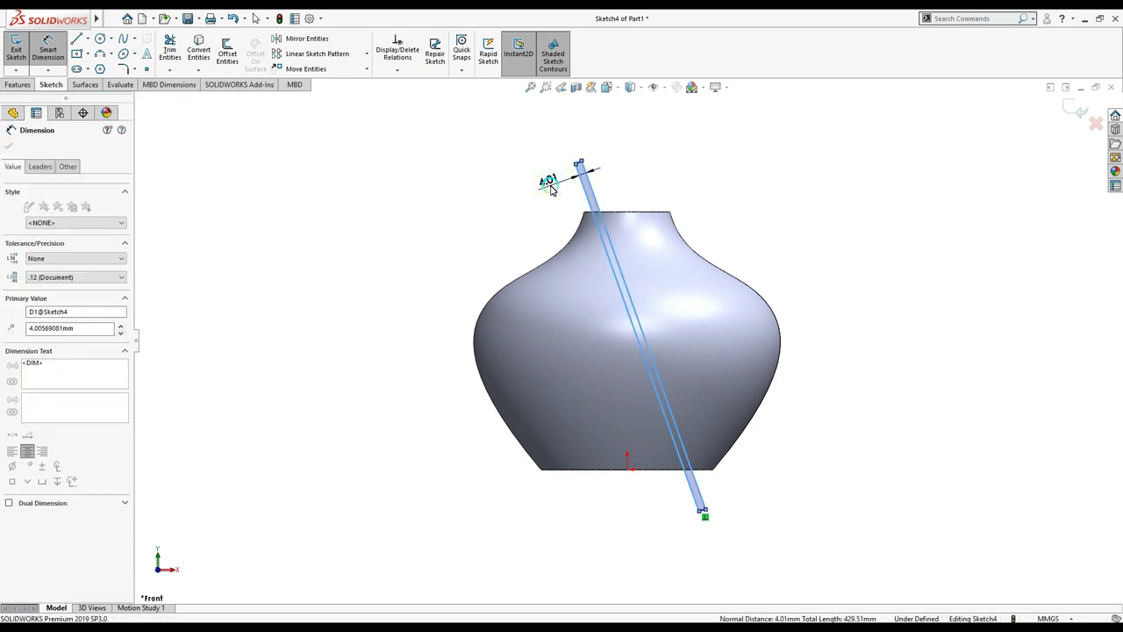
type("1.5")
key("Return")
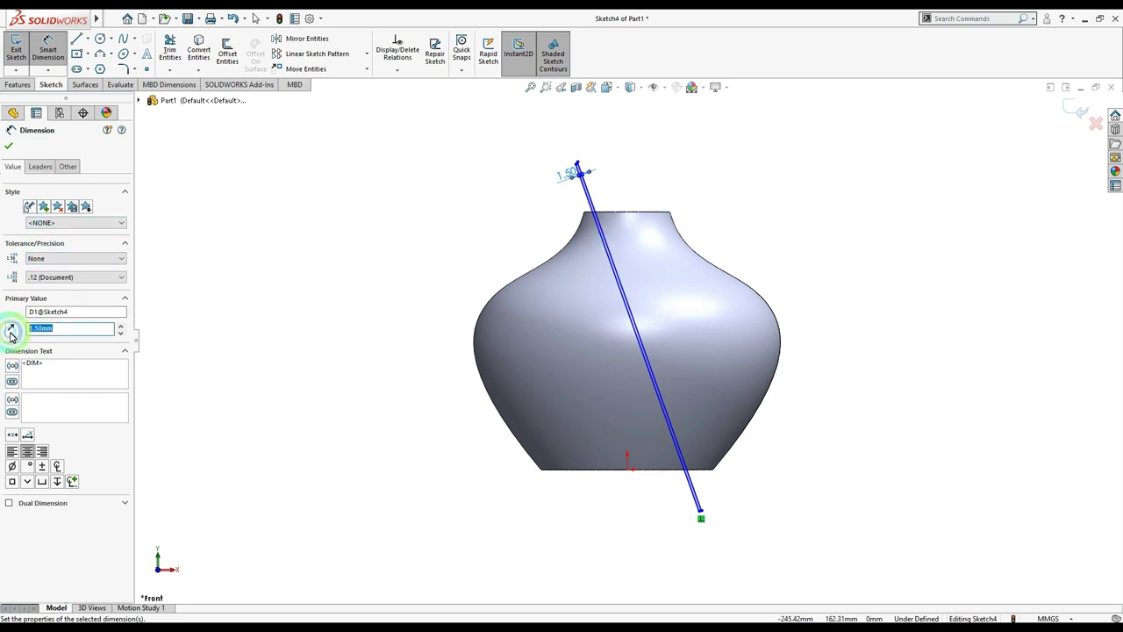
key("Return")
left_click(6, 145)
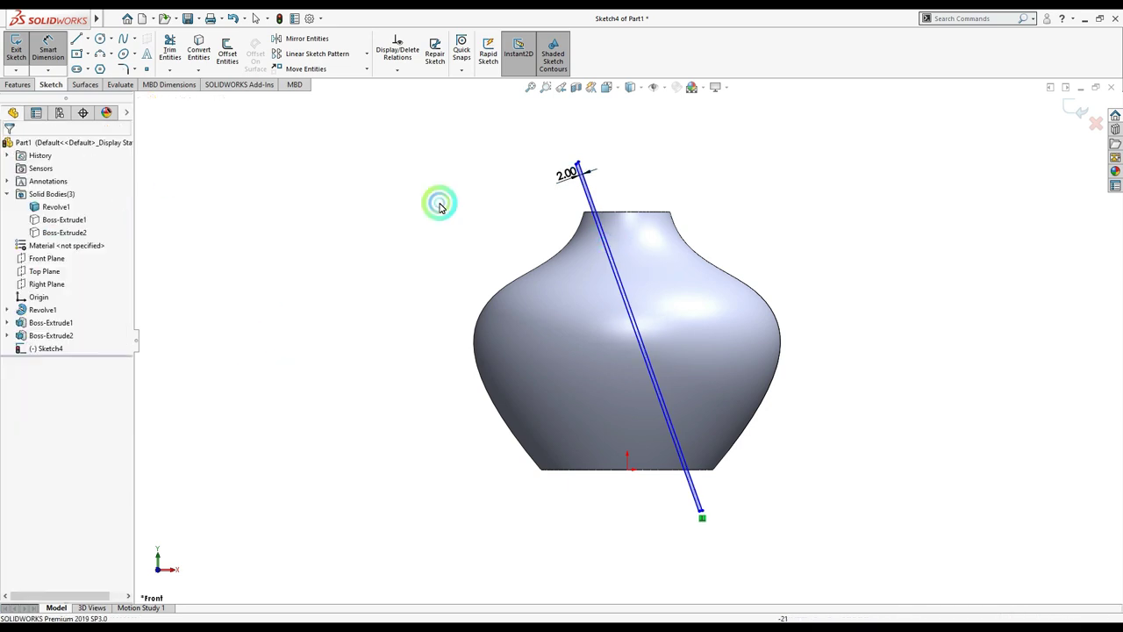
mouse_move(711, 170)
middle_mouse_down()
mouse_move(678, 269)
mouse_move(694, 146)
mouse_move(680, 115)
mouse_move(694, 166)
middle_mouse_up()
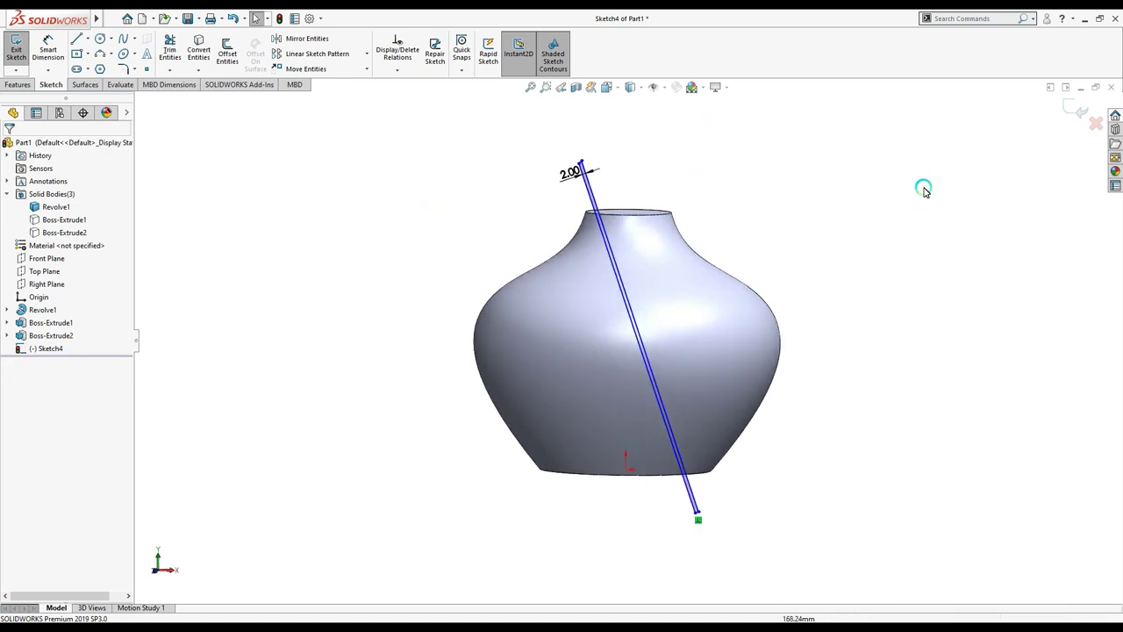
Step: Shell the vase to a 2 mm wall, removing its top and bottom faces
left_click(88, 346)
left_click(107, 449)
left_click(268, 410)
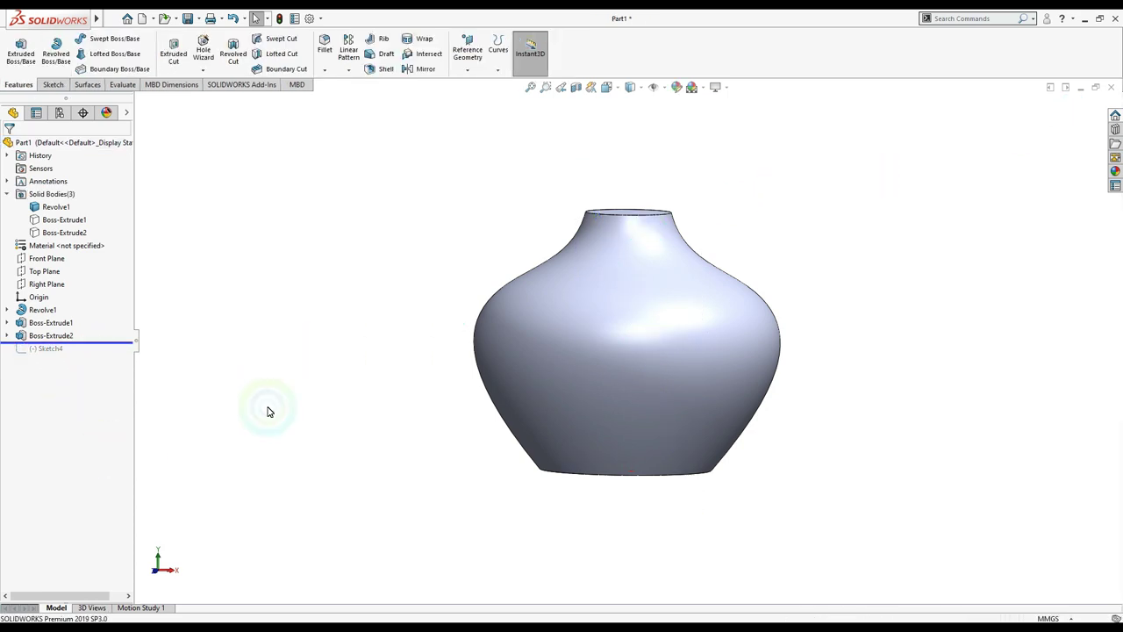
left_click(384, 71)
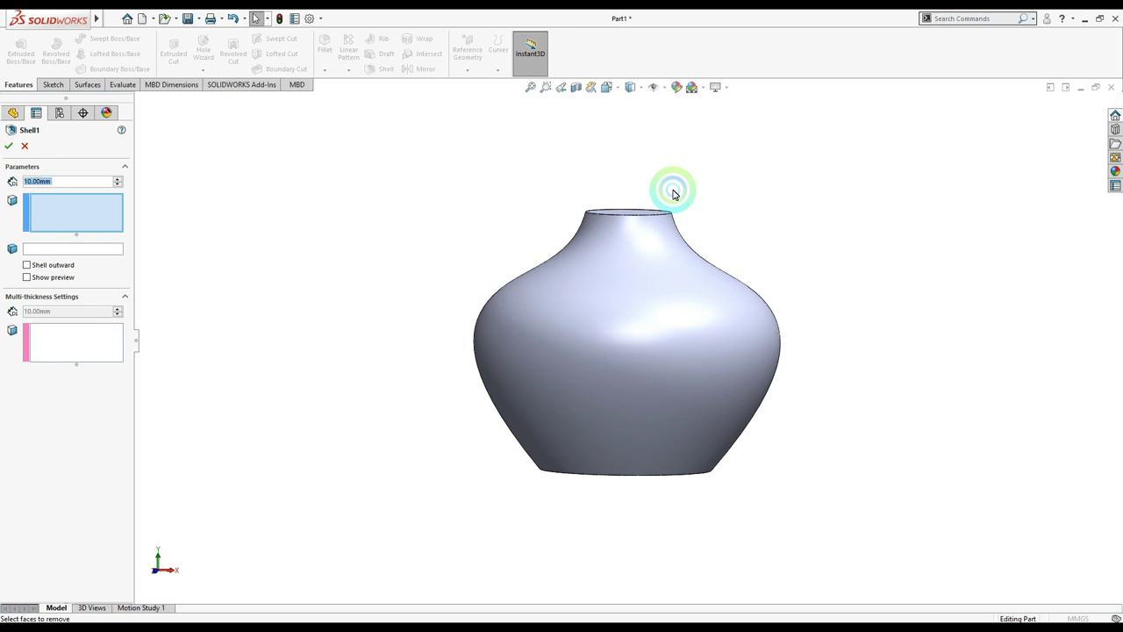
left_click(631, 221)
middle_click_drag(710, 389, 593, 512)
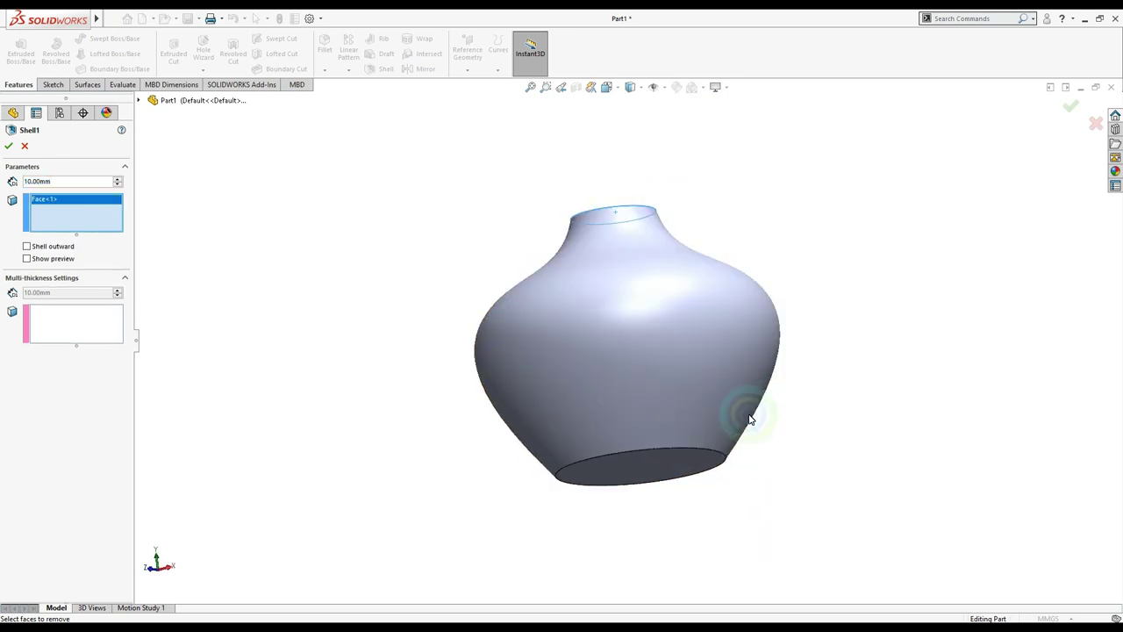
left_click(674, 465)
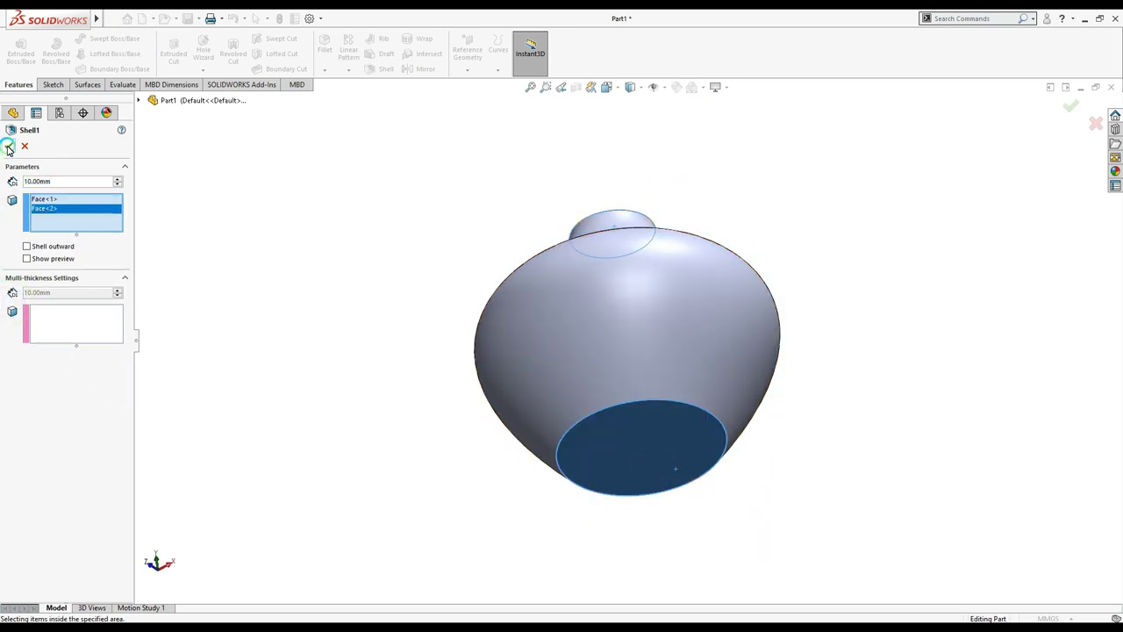
type("2")
key("Return")
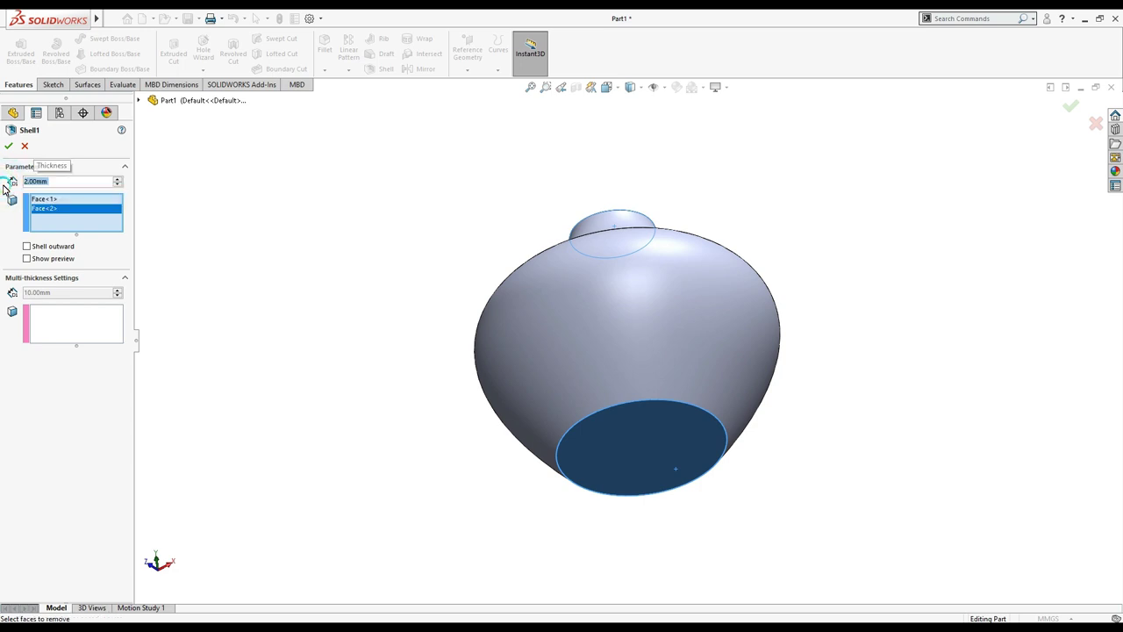
left_click(10, 147)
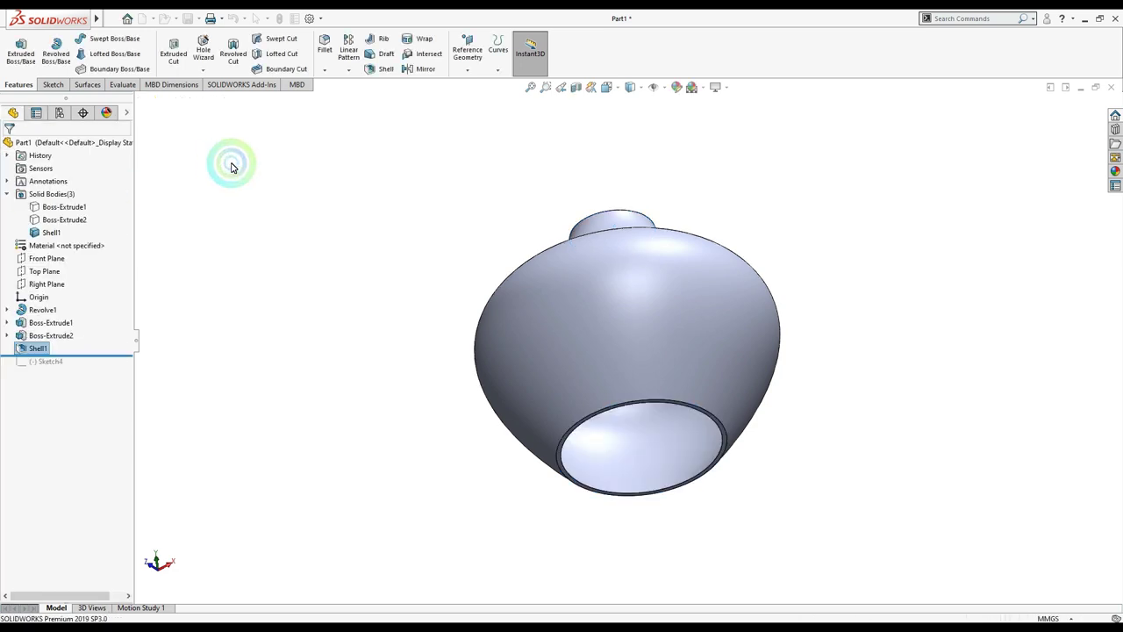
Step: Roll back below Sketch4 and start an extruded boss from the slanted strip sketch
mouse_move(787, 196)
middle_mouse_down()
mouse_move(752, 426)
mouse_move(772, 357)
middle_mouse_up()
left_click_drag(89, 356, 88, 367)
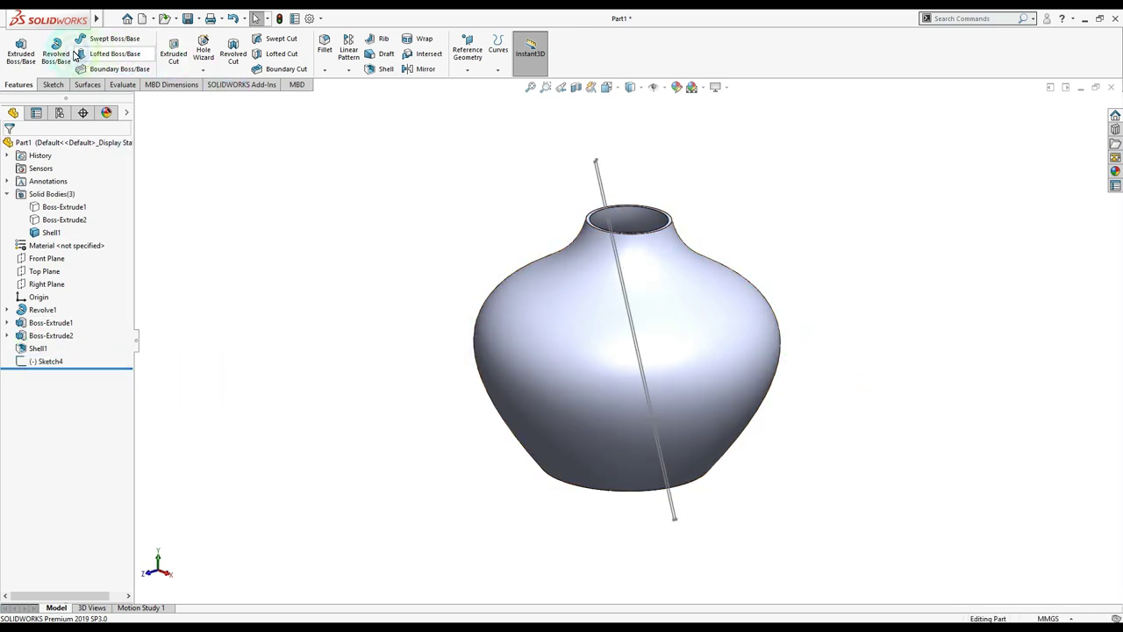
left_click(23, 53)
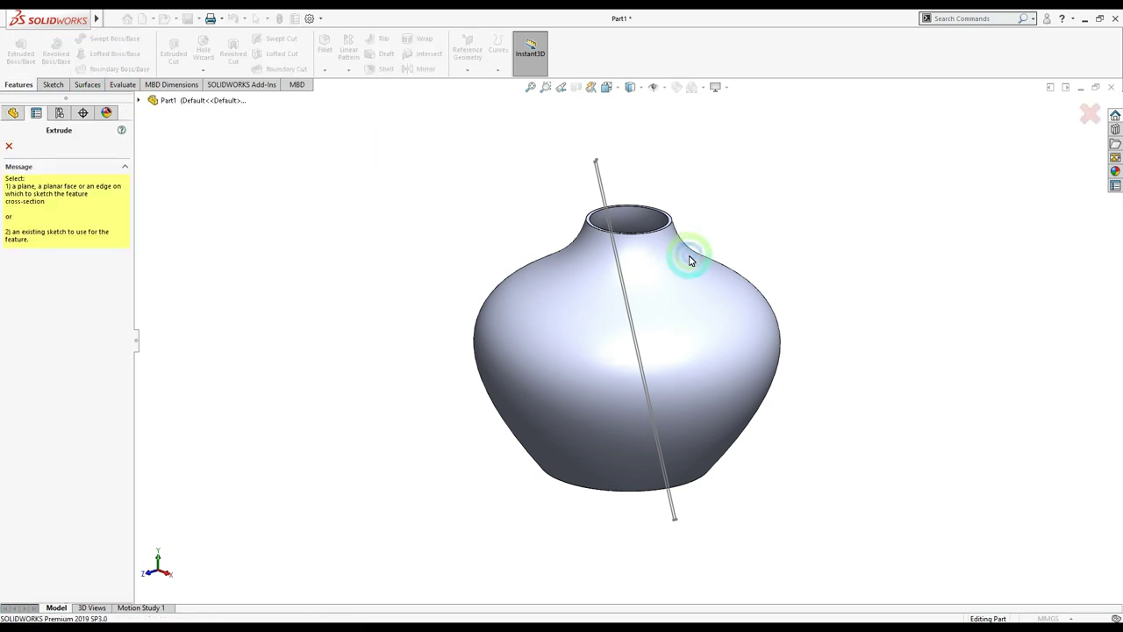
left_click(599, 192)
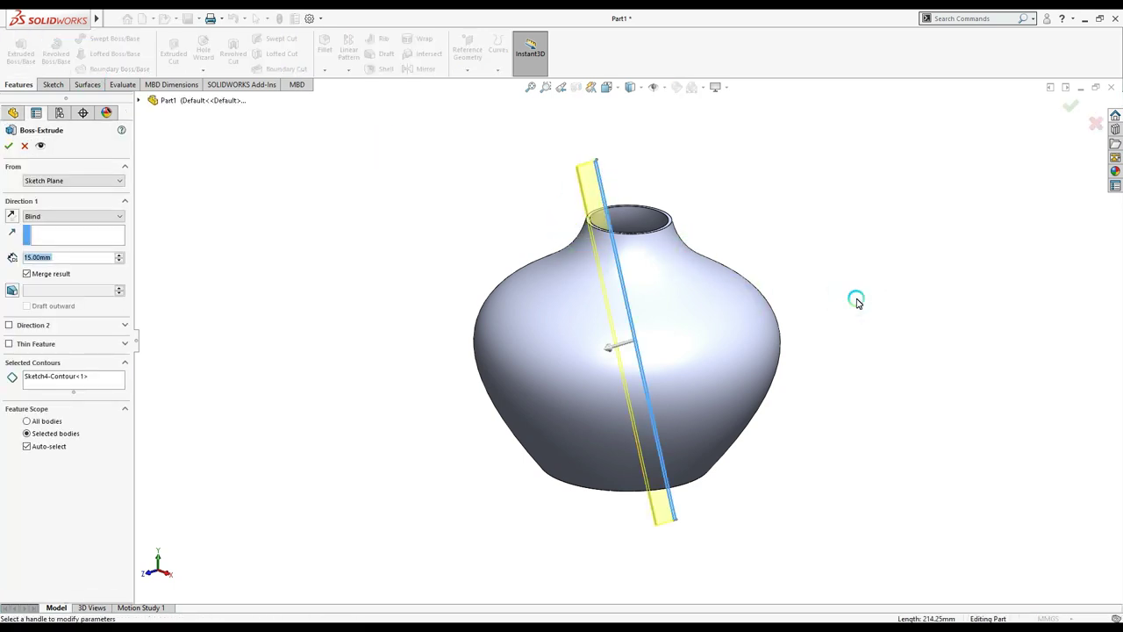
mouse_move(856, 299)
middle_mouse_down()
mouse_move(849, 493)
mouse_move(659, 268)
middle_mouse_up()
scroll(626, 218, "down", 3)
mouse_move(627, 218)
middle_mouse_down()
mouse_move(626, 294)
mouse_move(602, 80)
mouse_move(619, 15)
middle_mouse_up()
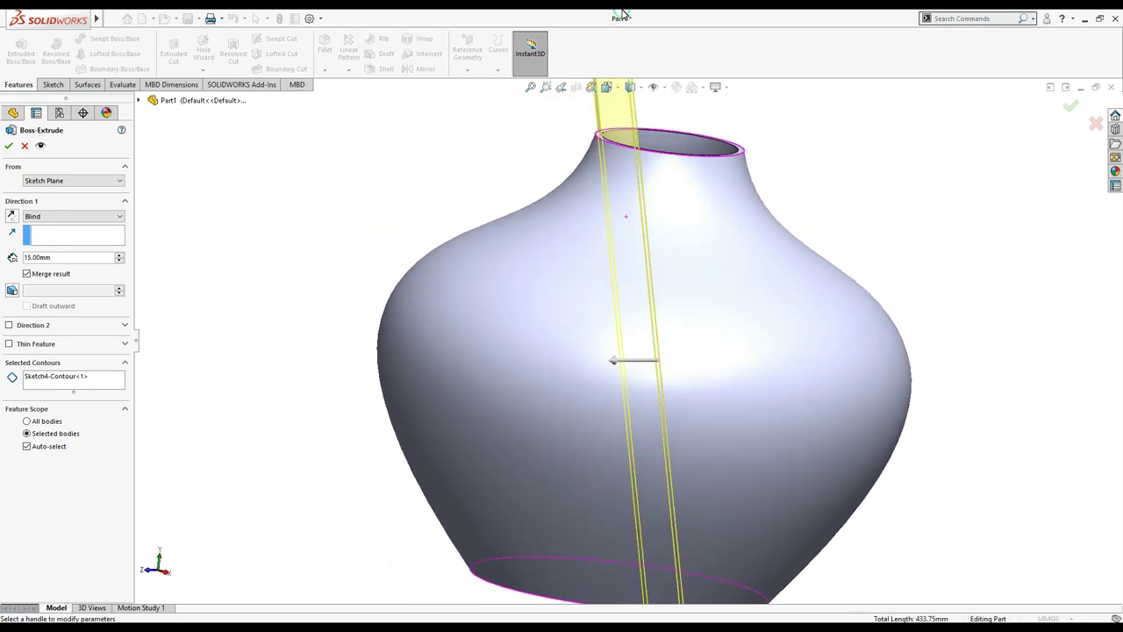
scroll(664, 421, "up", 3)
scroll(664, 421, "up", 2)
mouse_move(664, 421)
middle_mouse_down()
mouse_move(672, 369)
mouse_move(680, 453)
mouse_move(644, 457)
middle_mouse_up()
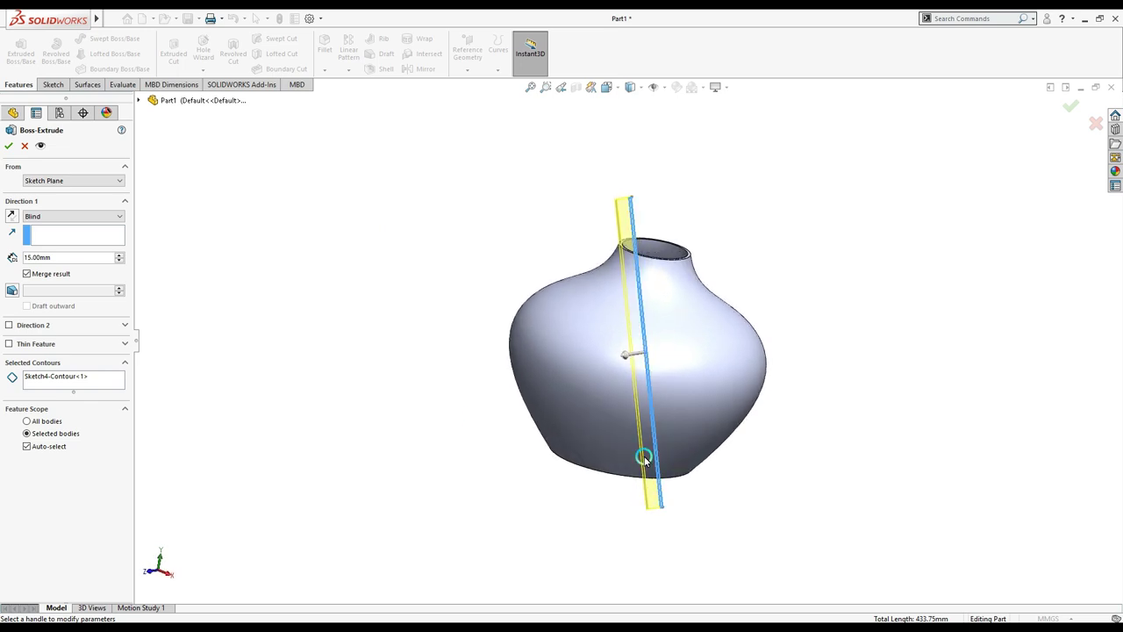
Step: Unmerge the result and extrude Mid Plane to 313 mm
left_click(27, 273)
left_click(113, 216)
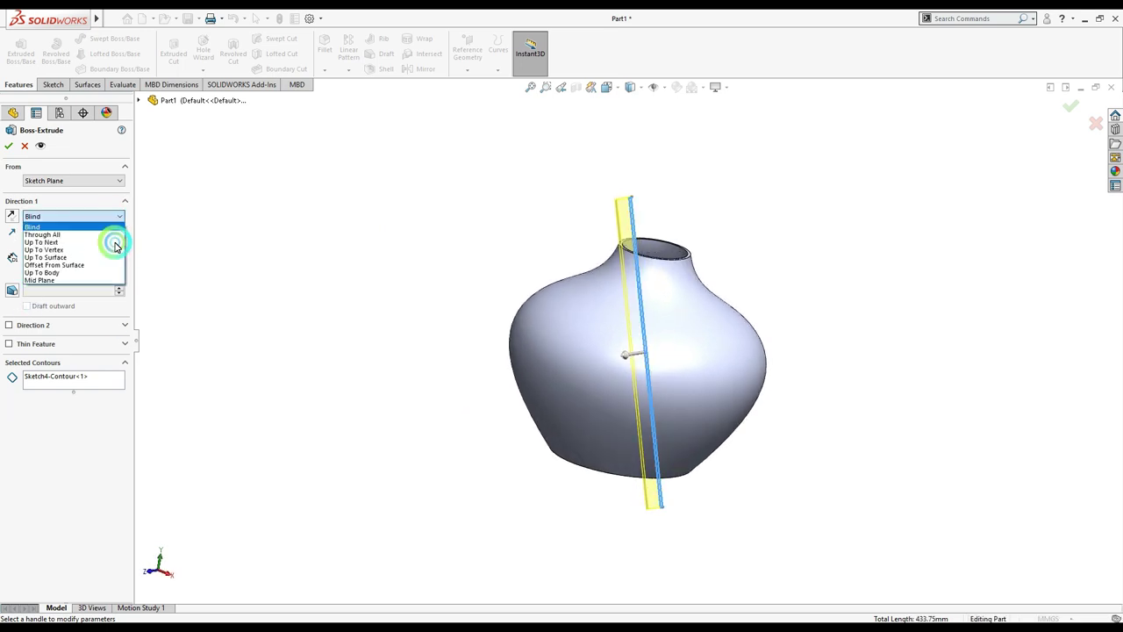
left_click(87, 275)
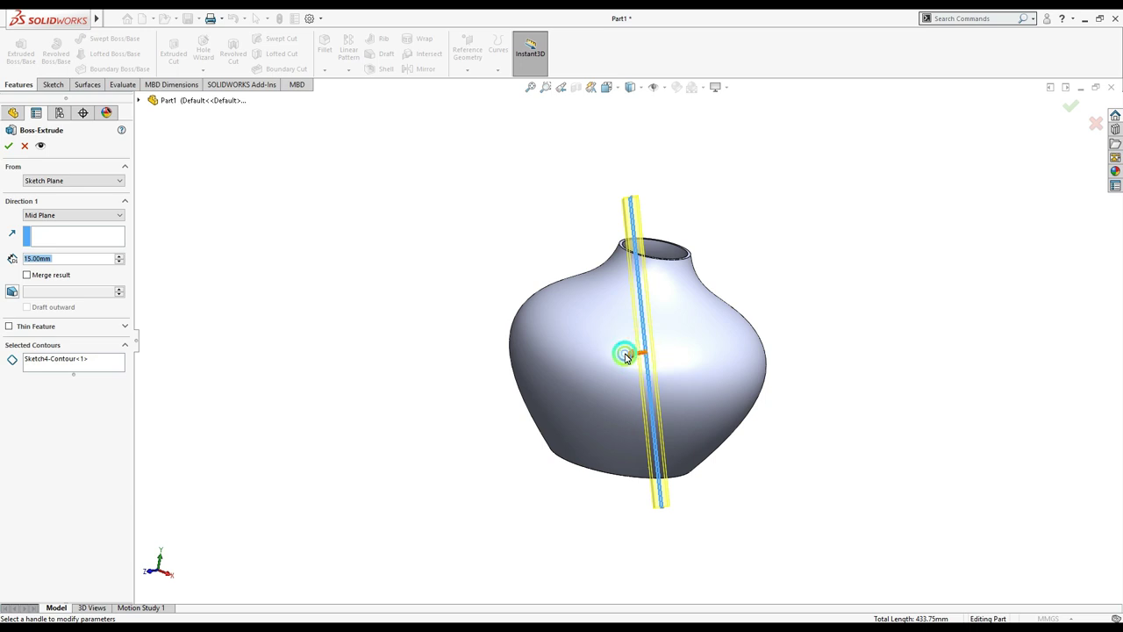
left_click_drag(625, 356, 490, 374)
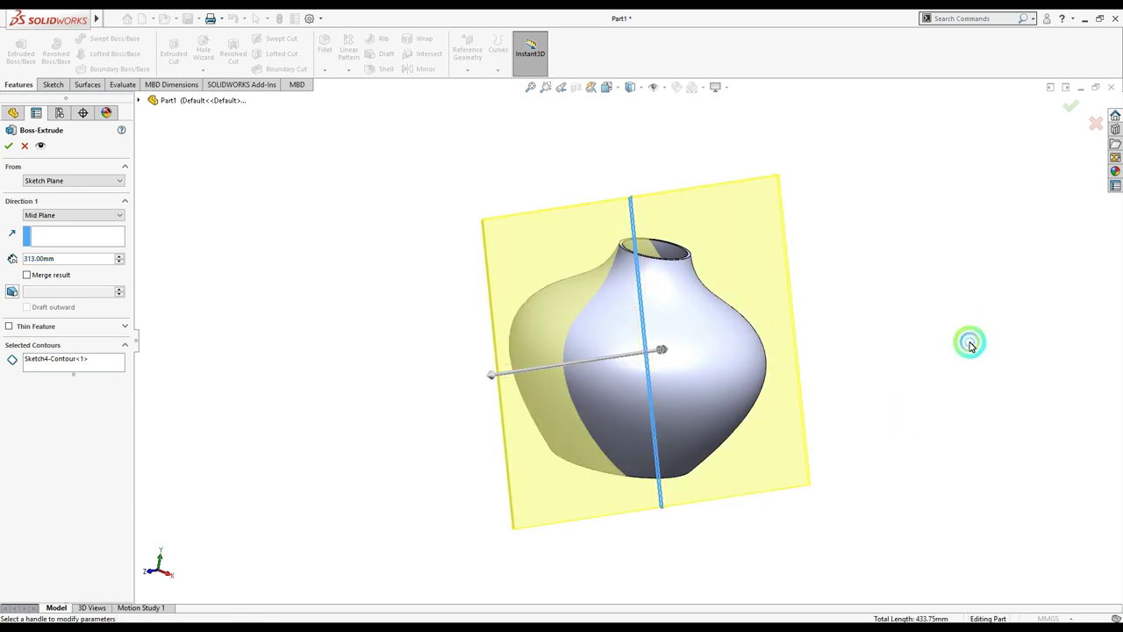
Step: Check the slab from several angles, reselect the strip profile and accept Boss-Extrude3
middle_click_drag(890, 236, 914, 469)
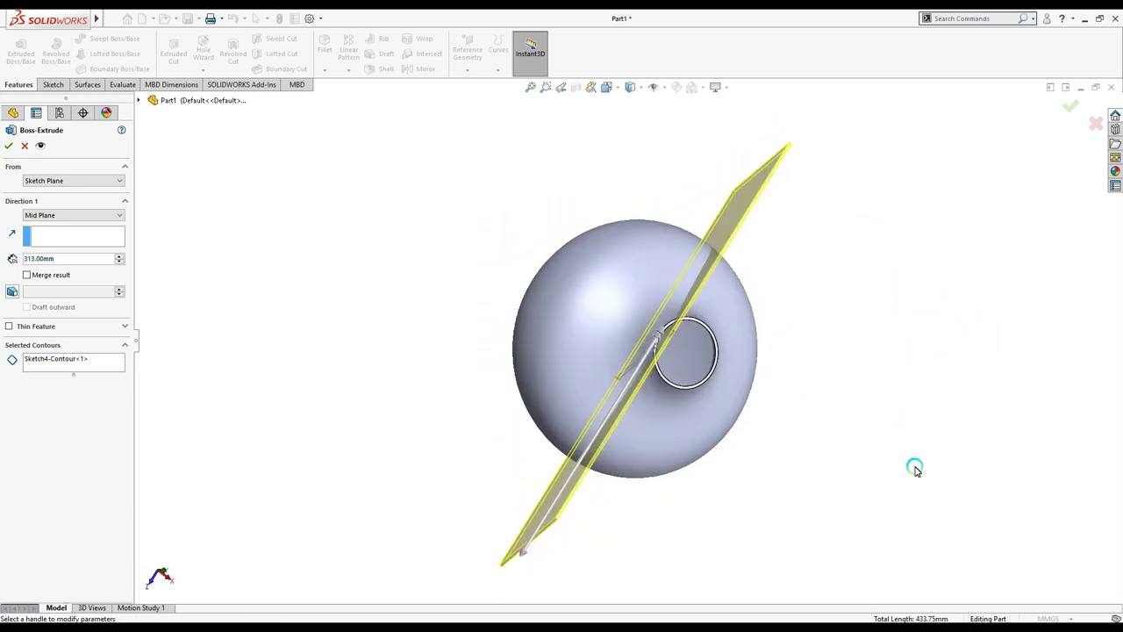
scroll(645, 325, "down", 3)
scroll(659, 363, "down", 2)
scroll(683, 366, "up", 1)
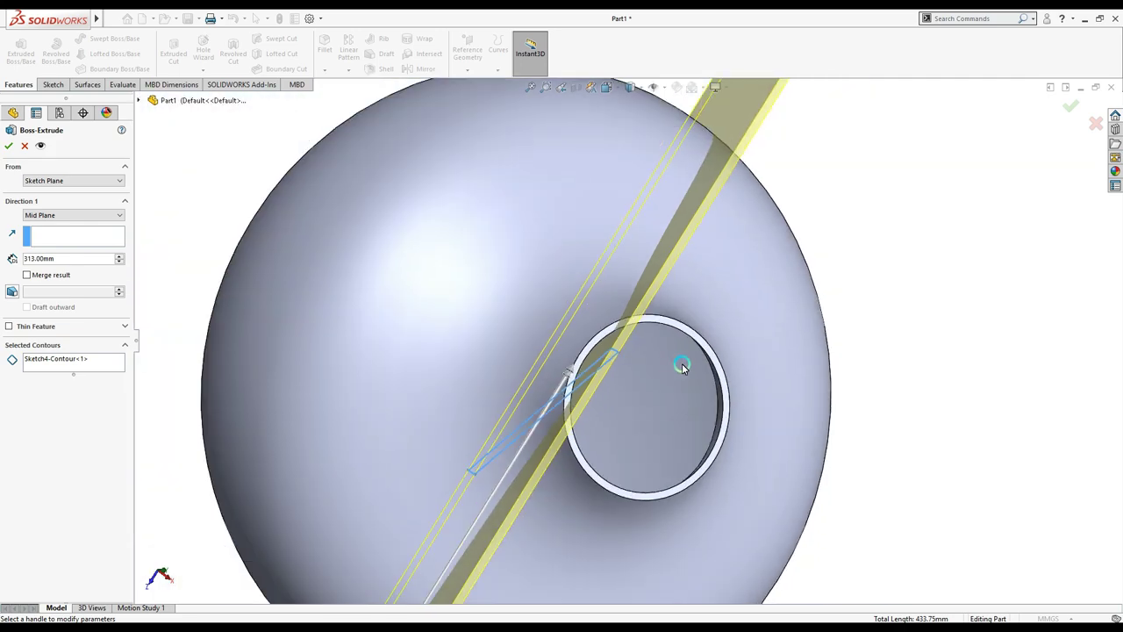
scroll(693, 382, "up", 3)
scroll(702, 416, "up", 3)
middle_click_drag(700, 436, 694, 148)
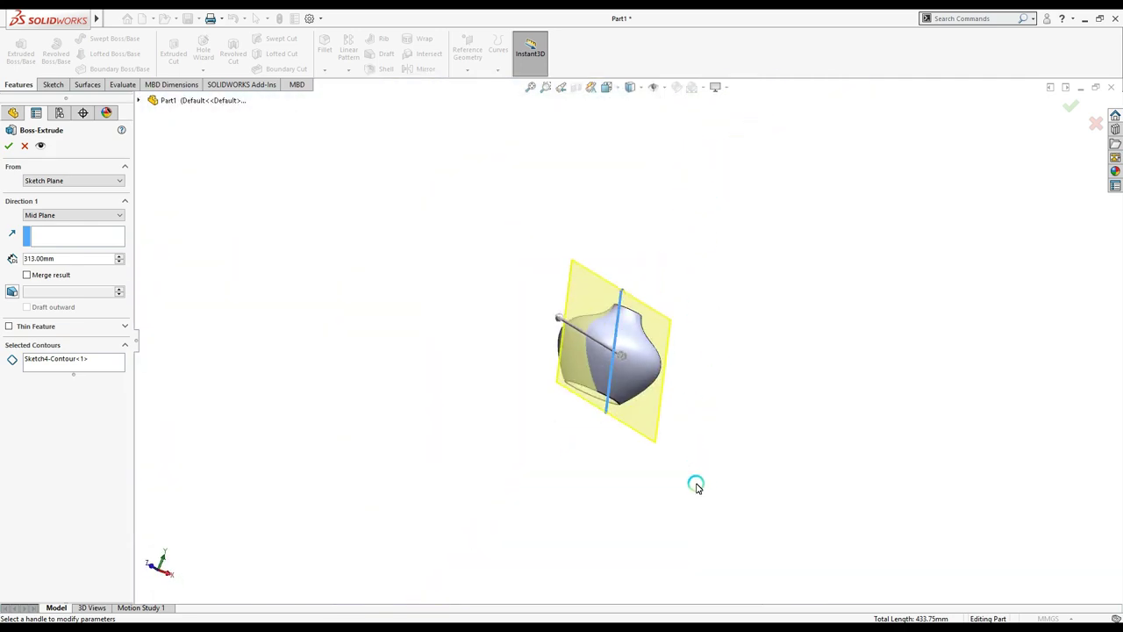
middle_click_drag(696, 487, 708, 325)
scroll(640, 389, "down", 2)
scroll(586, 378, "down", 2)
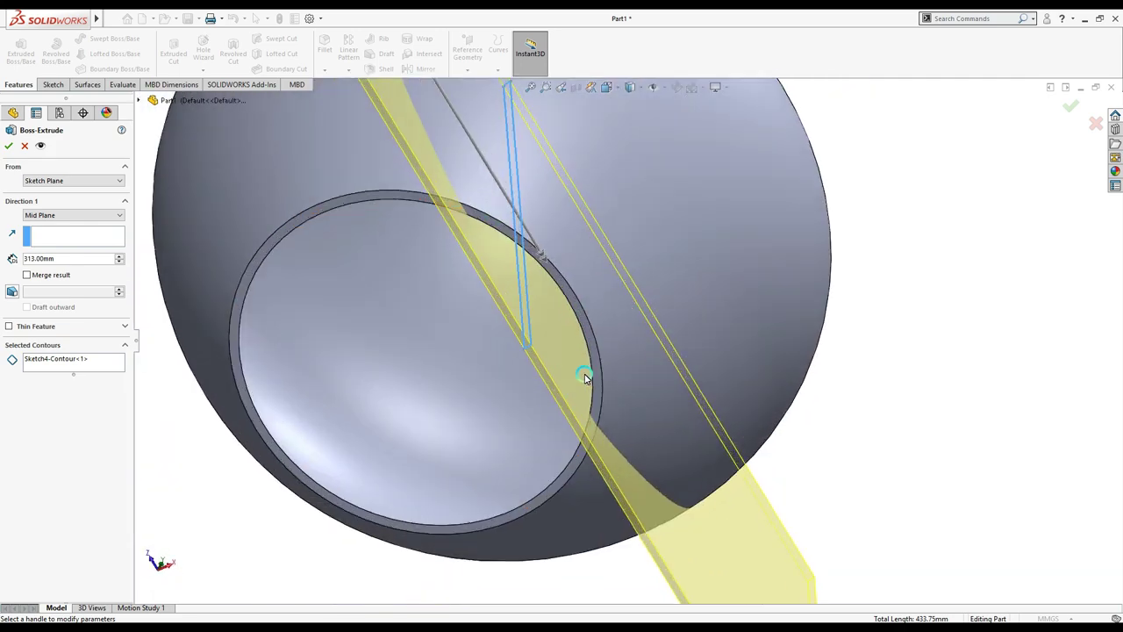
scroll(587, 378, "down", 1)
scroll(760, 321, "up", 3)
scroll(748, 321, "down", 4)
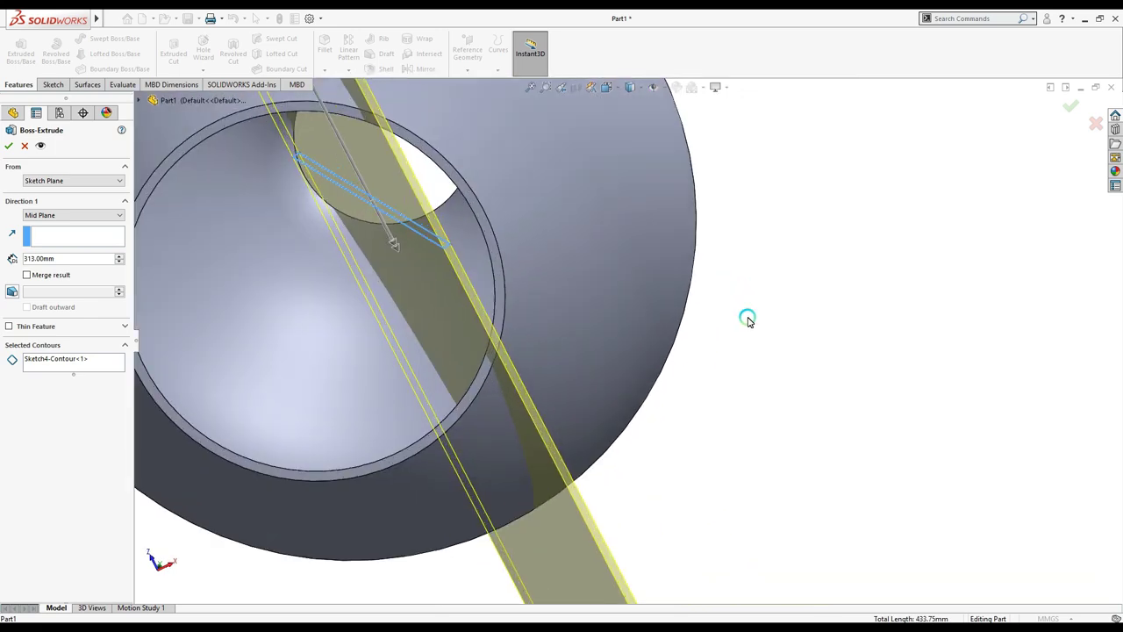
scroll(747, 321, "up", 3)
scroll(719, 231, "up", 2)
middle_click_drag(720, 231, 648, 474)
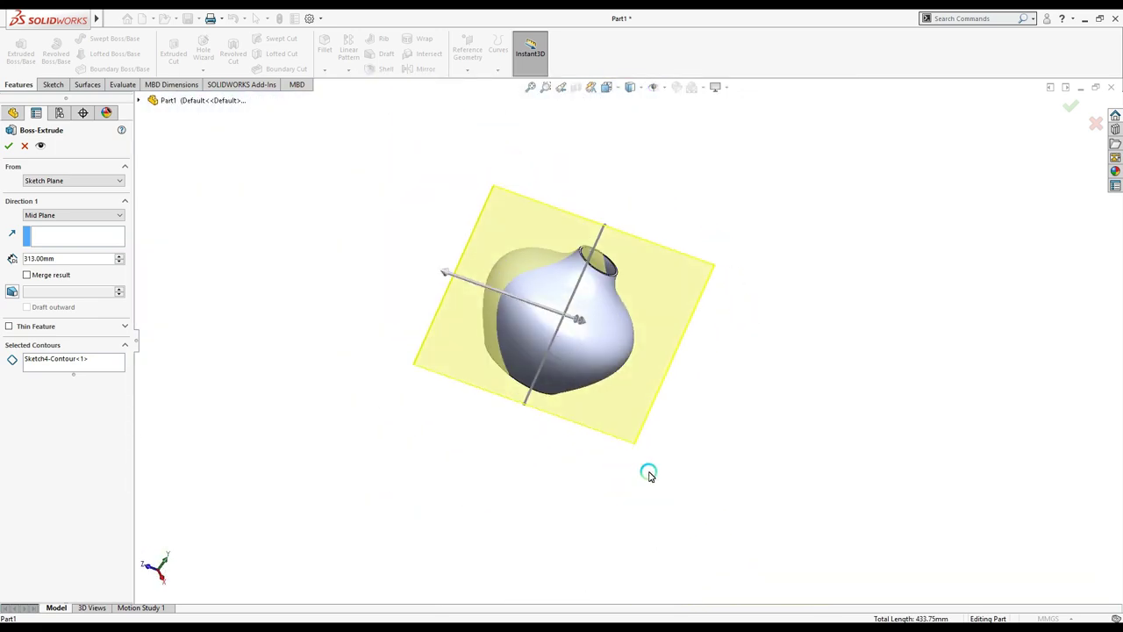
left_click(544, 360)
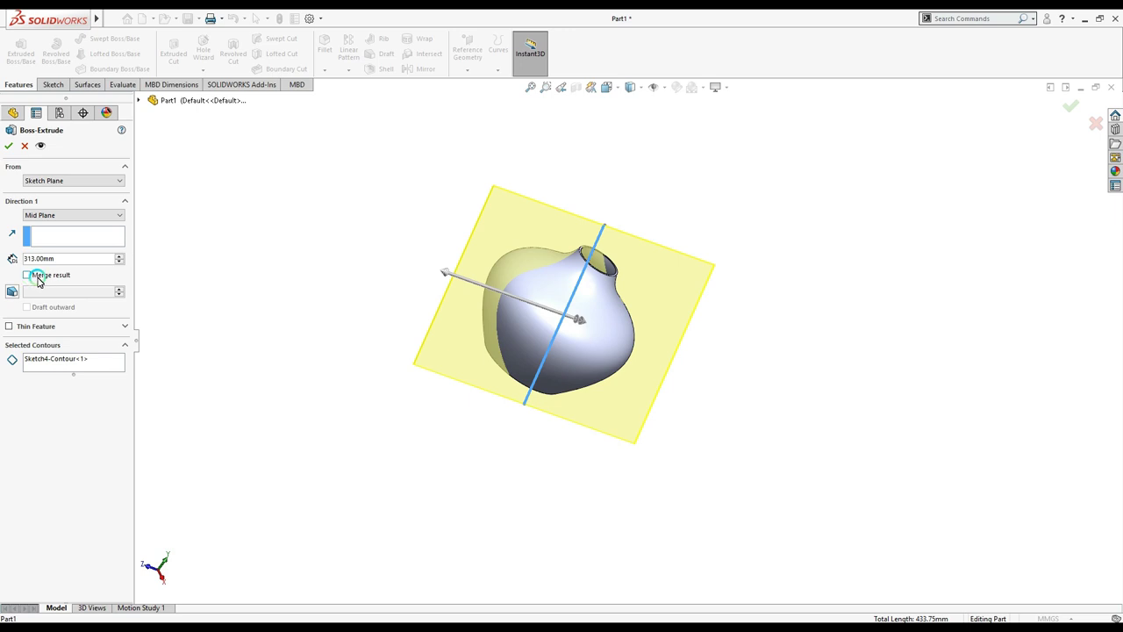
left_click(9, 151)
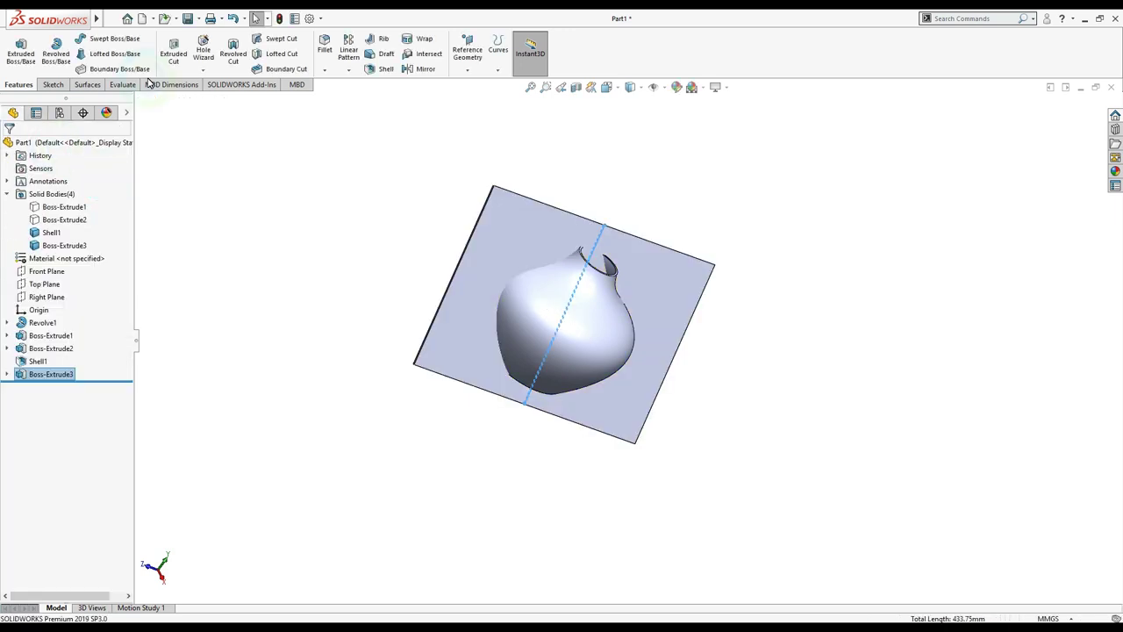
Step: Combine Boss-Extrude3 and Shell1 using the Common operation and preview the intersection
left_click(179, 18)
mouse_move(211, 65)
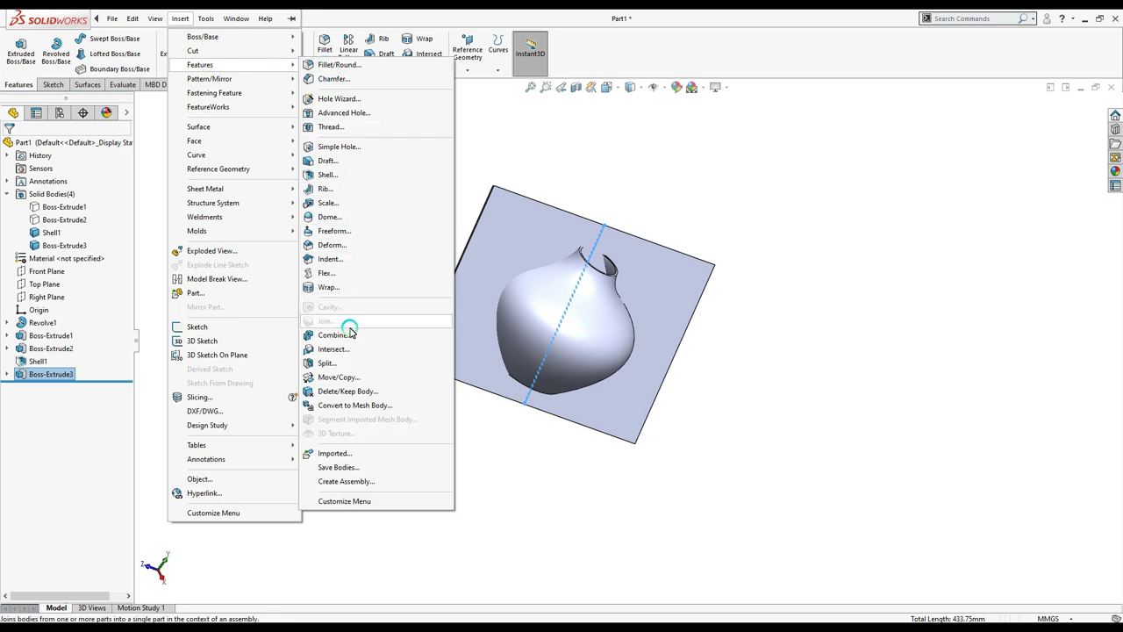
left_click(346, 335)
left_click(85, 225)
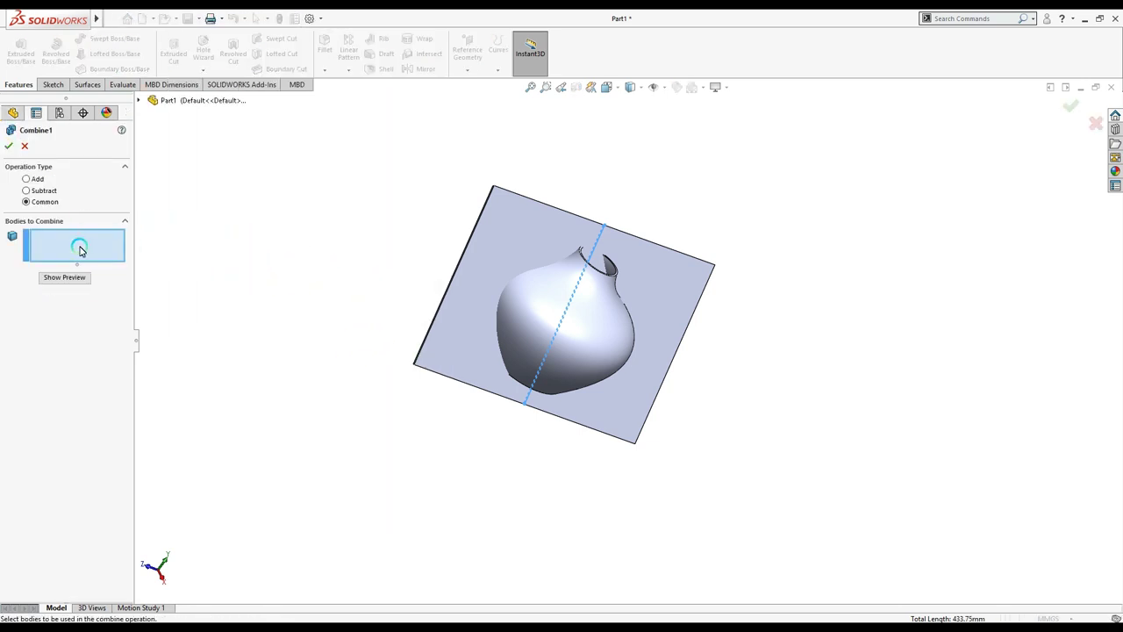
left_click(554, 309)
left_click(554, 309)
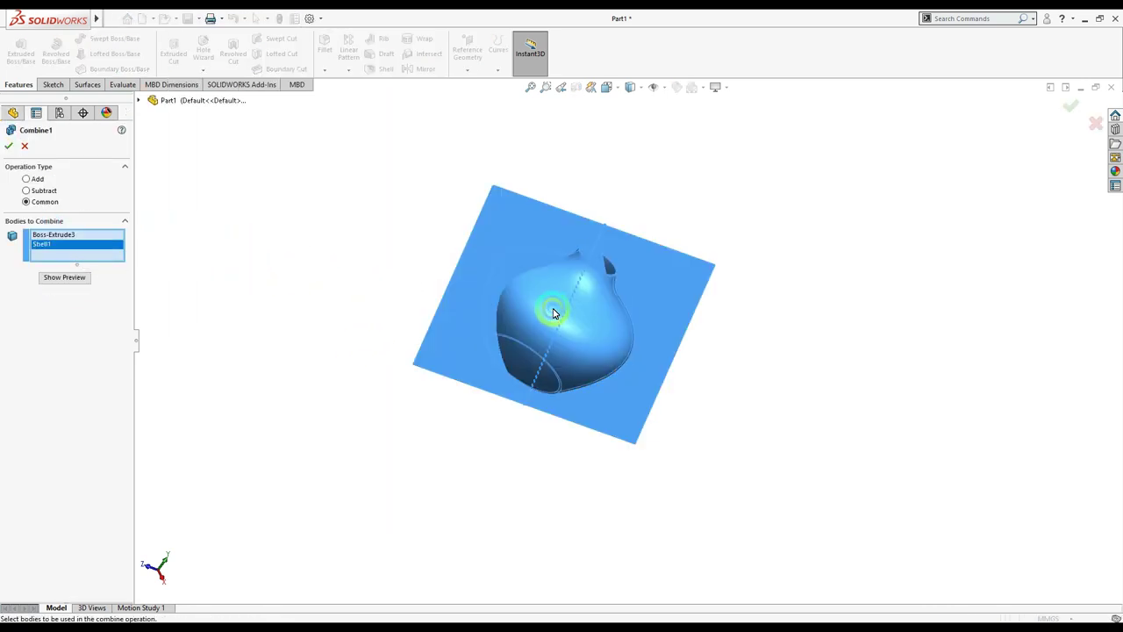
left_click(70, 279)
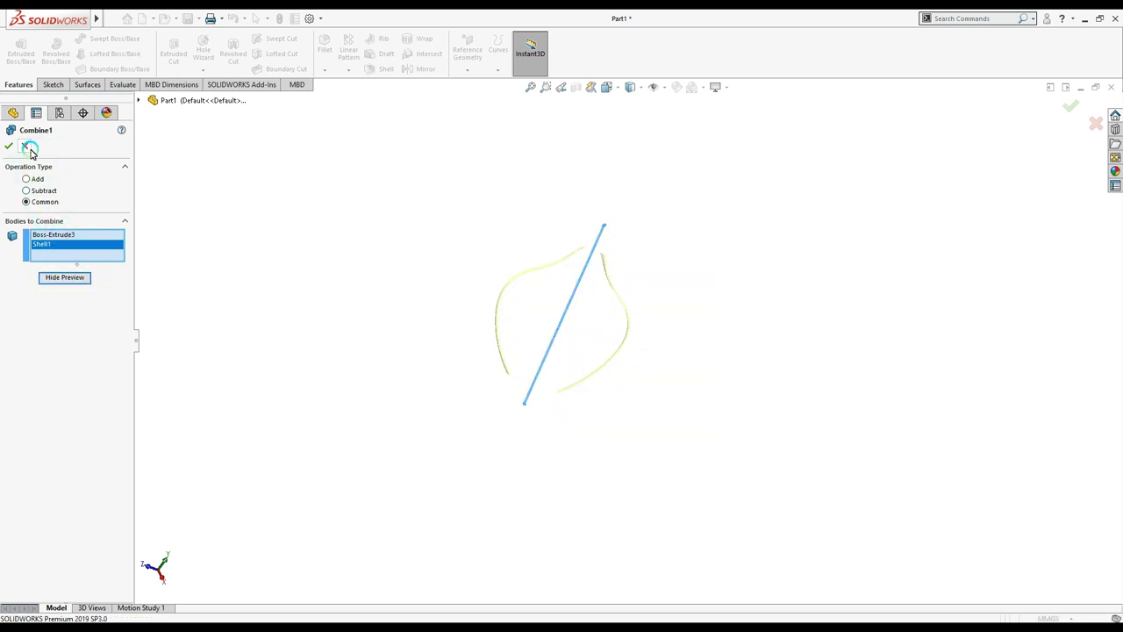
Step: Keep Selected bodies, Body 1 and Body 2, to finish Combine1
left_click(26, 77)
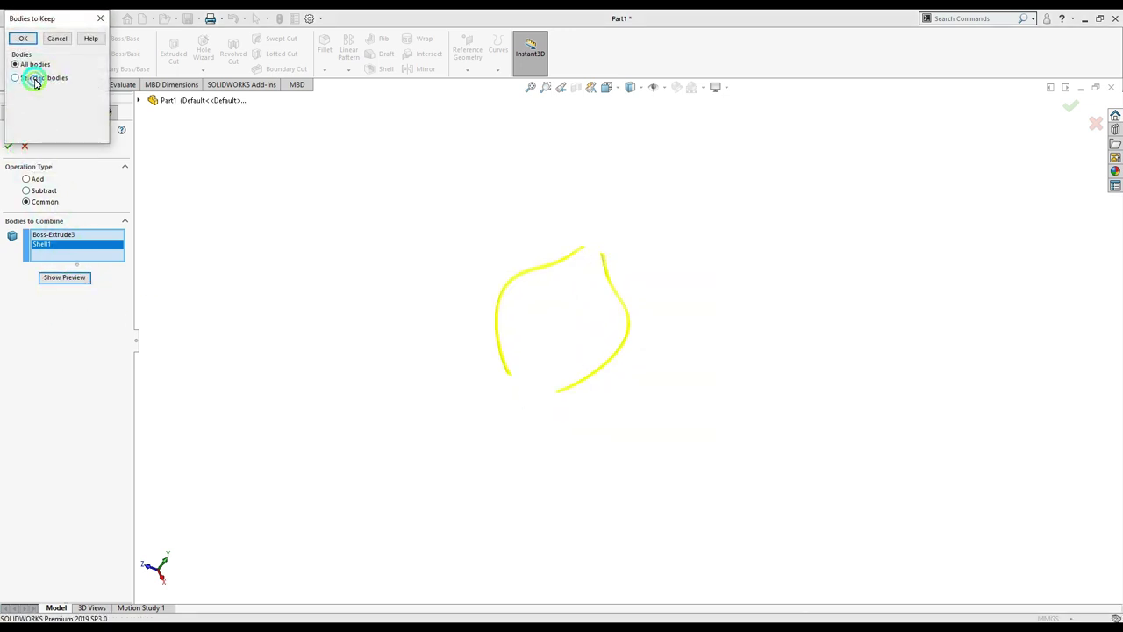
left_click(14, 96)
left_click(14, 110)
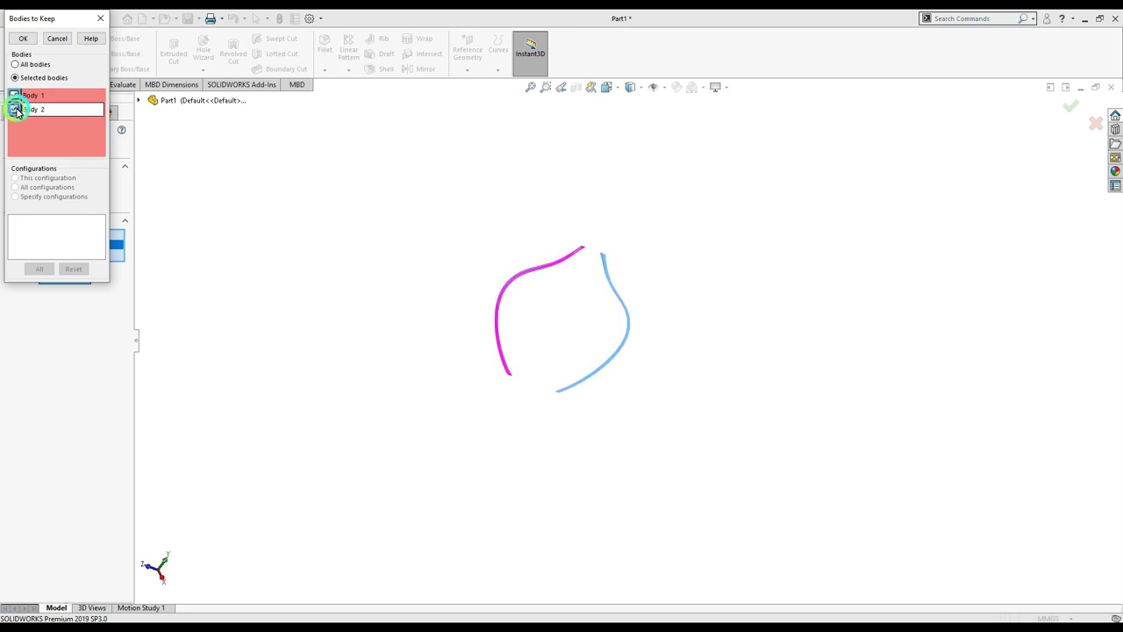
left_click(12, 42)
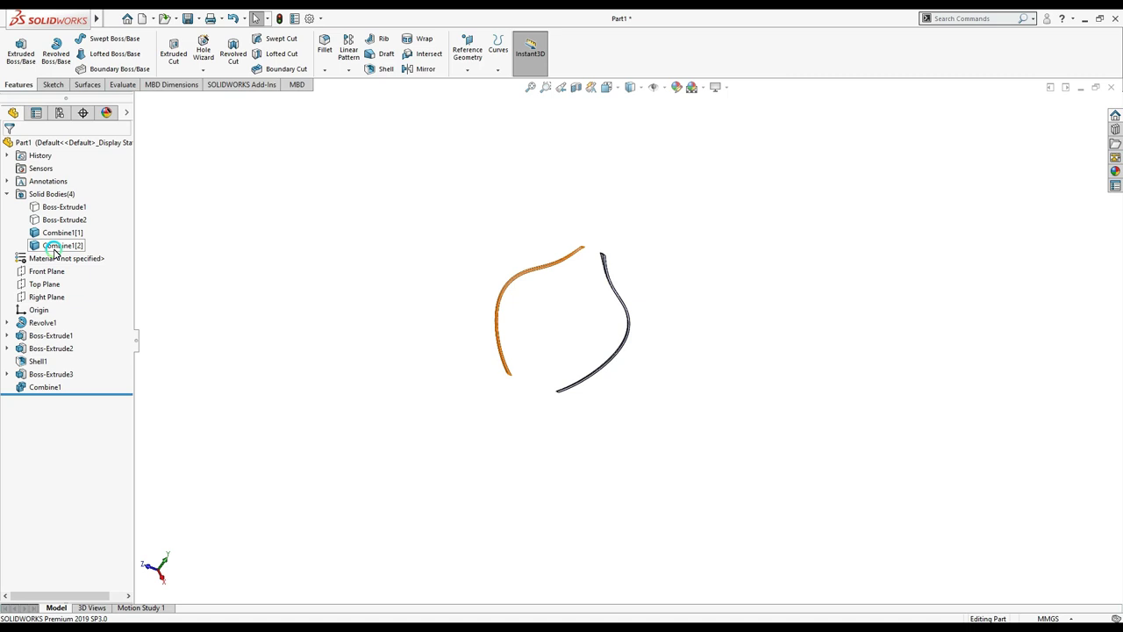
left_click(53, 275)
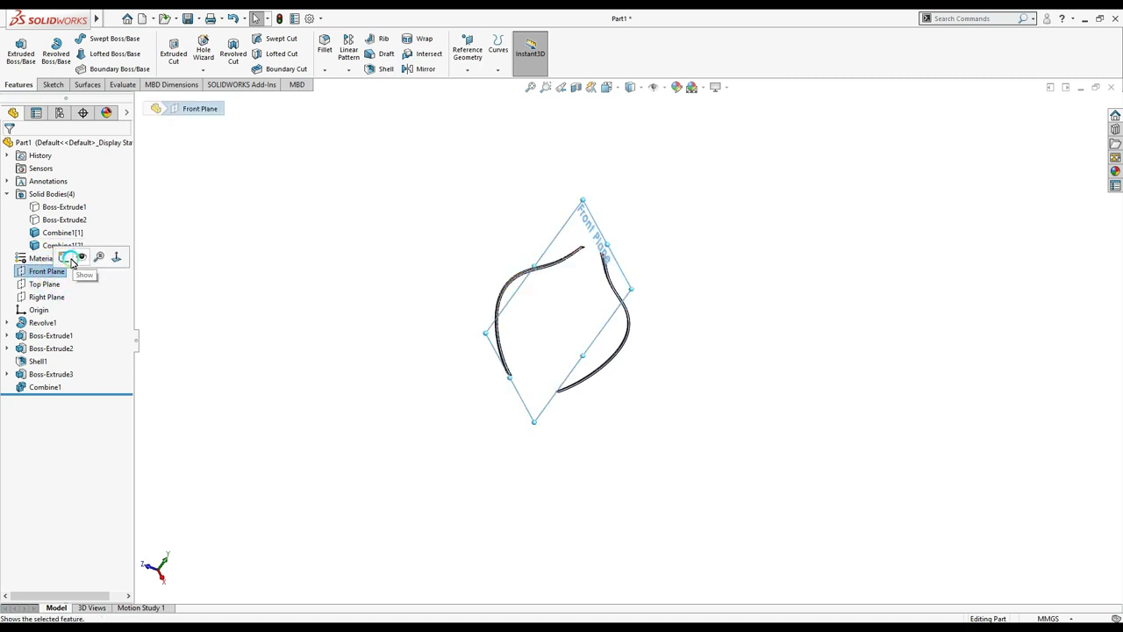
Step: Draw a vertical construction centerline up from the origin on the Front Plane as Sketch5
left_click(64, 256)
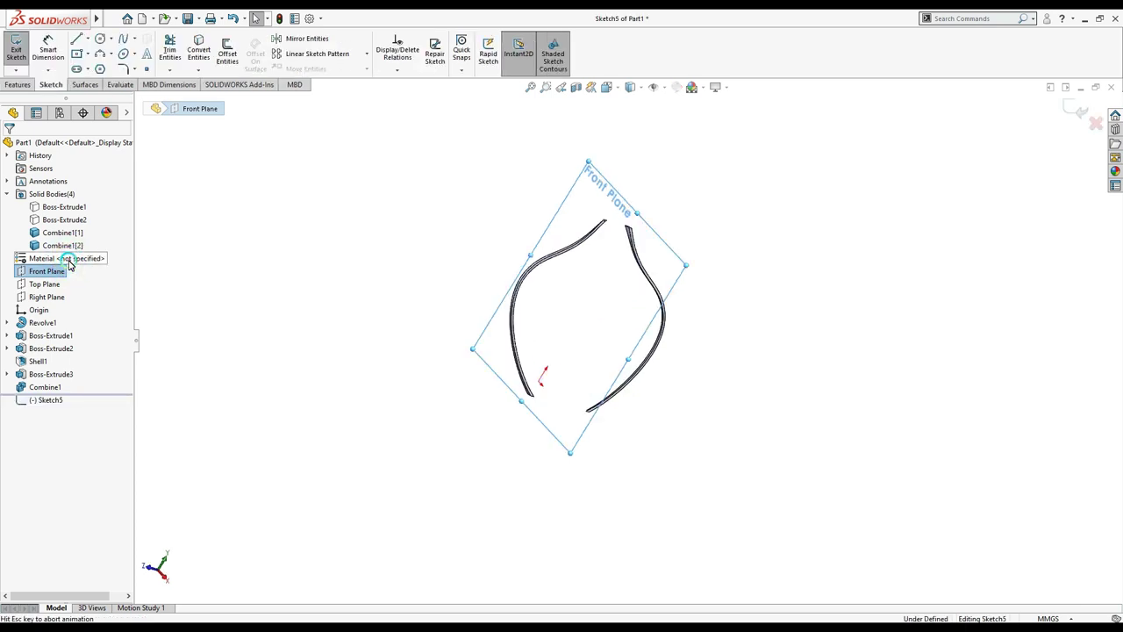
left_click(87, 39)
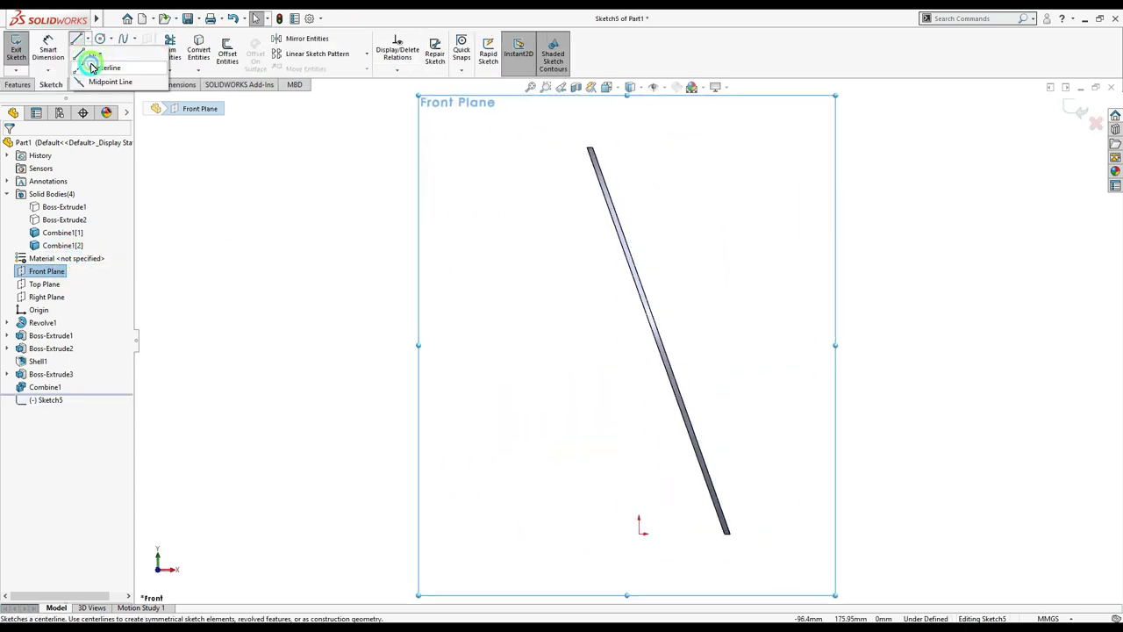
left_click(104, 67)
left_click(647, 314)
left_click(638, 103)
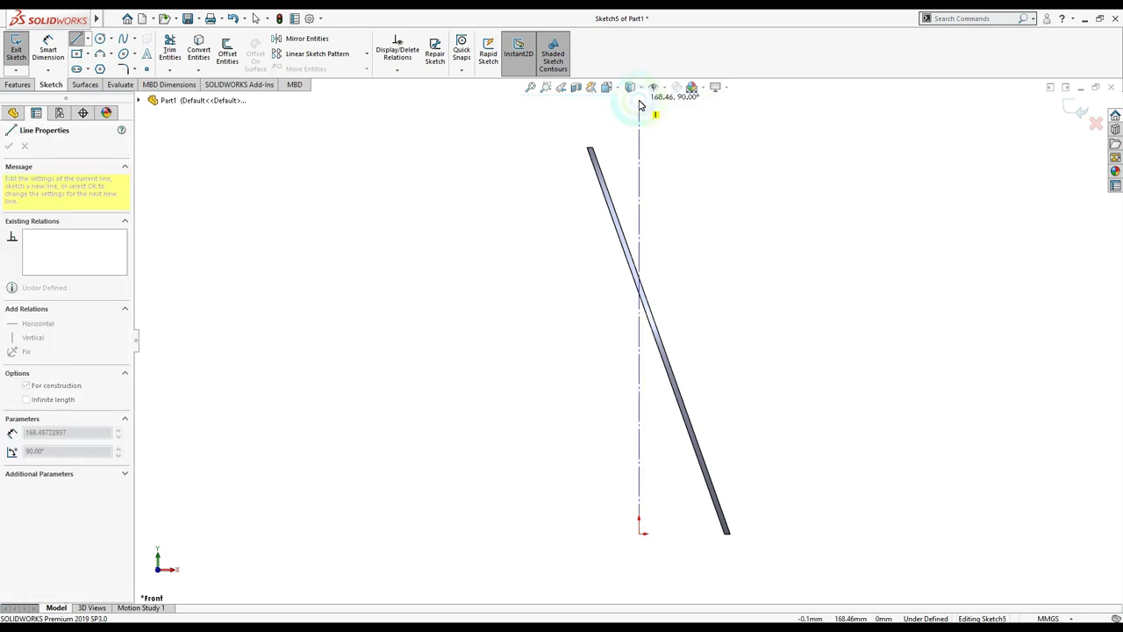
scroll(639, 103, "up", 3)
left_click(634, 138)
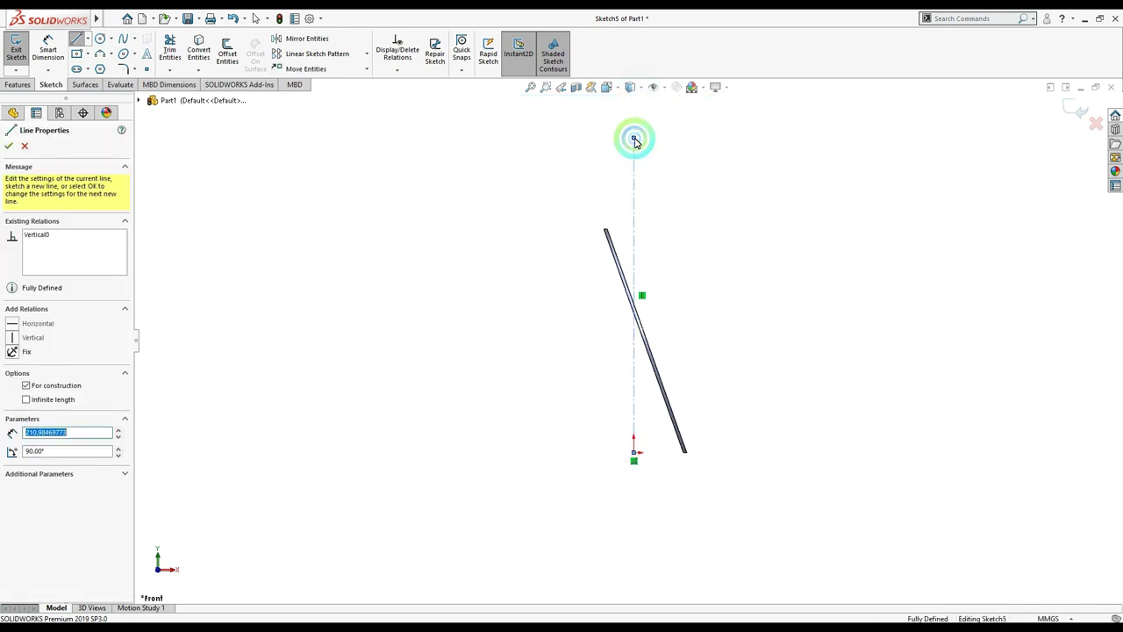
right_click(644, 145)
left_click(710, 158)
left_click(1069, 112)
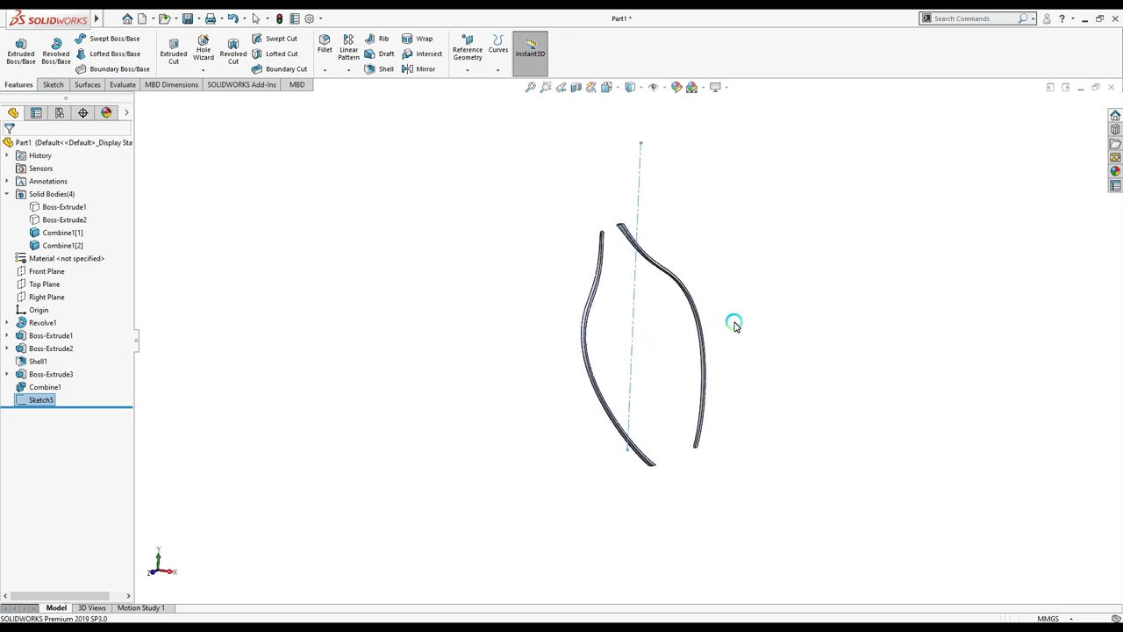
Step: Circular-pattern body Combine1[1] about the Sketch5 centerline, 20 instances over 360°
left_click(348, 70)
left_click(363, 100)
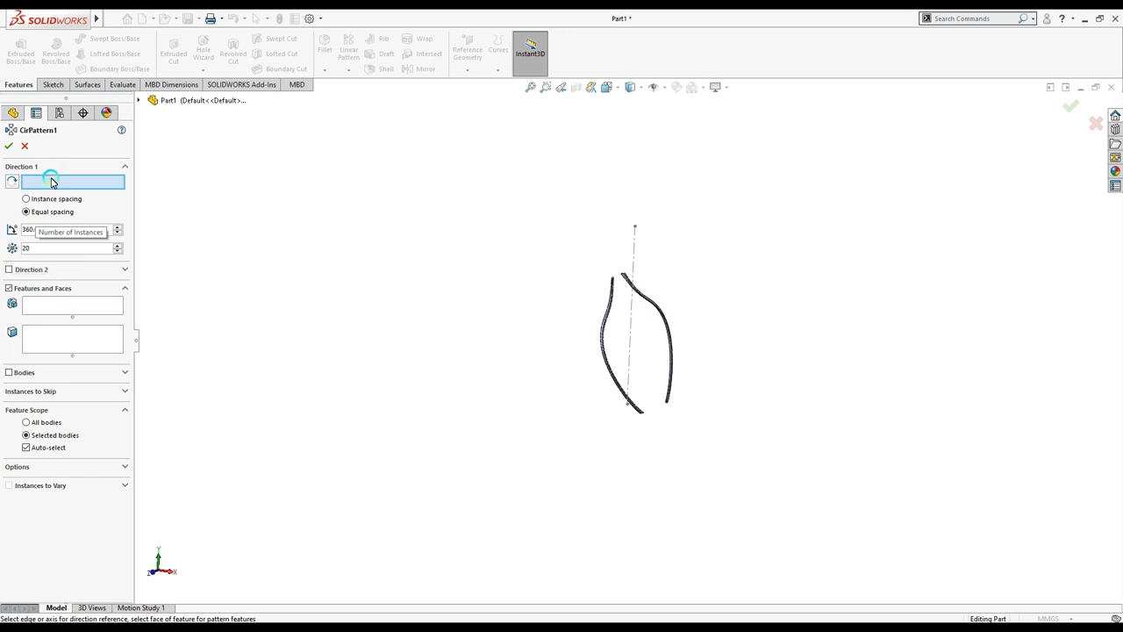
left_click(632, 255)
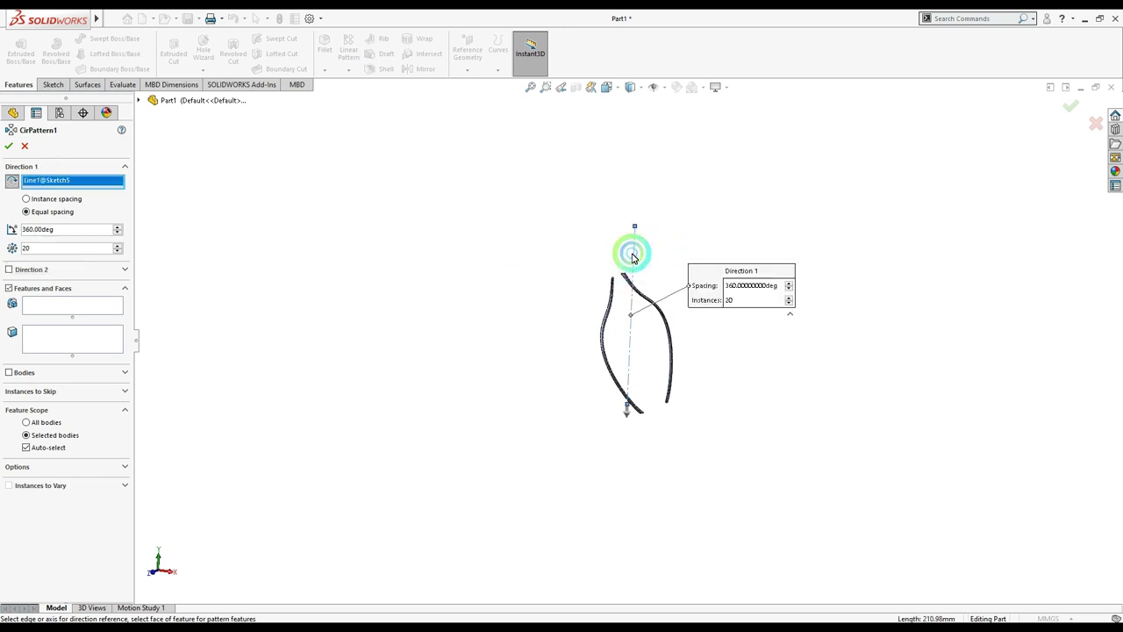
left_click(19, 374)
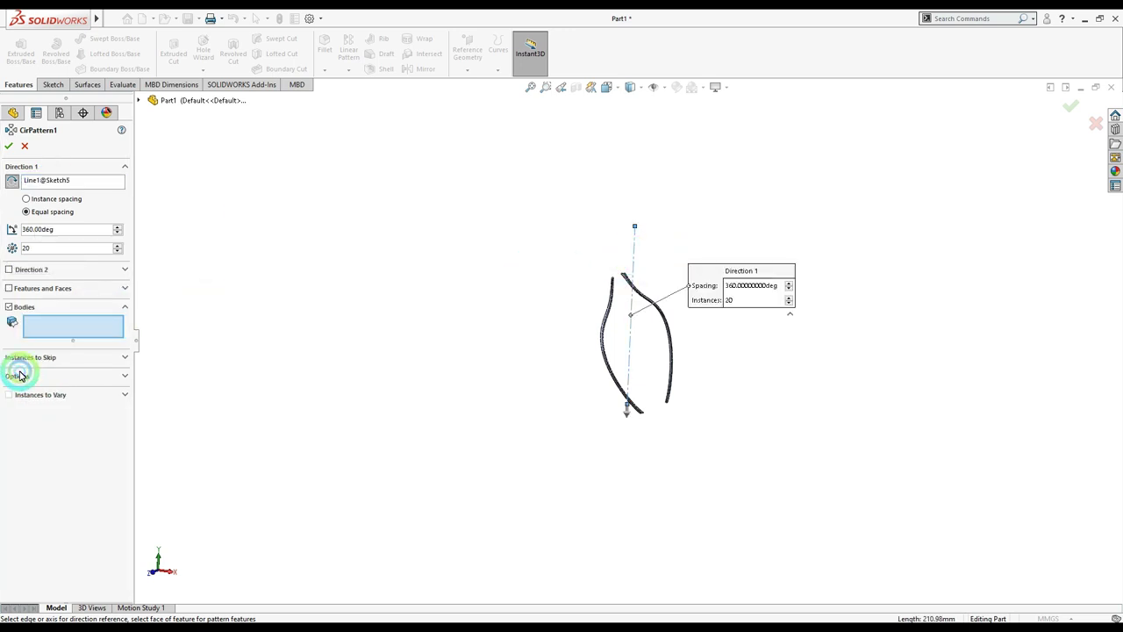
left_click(141, 102)
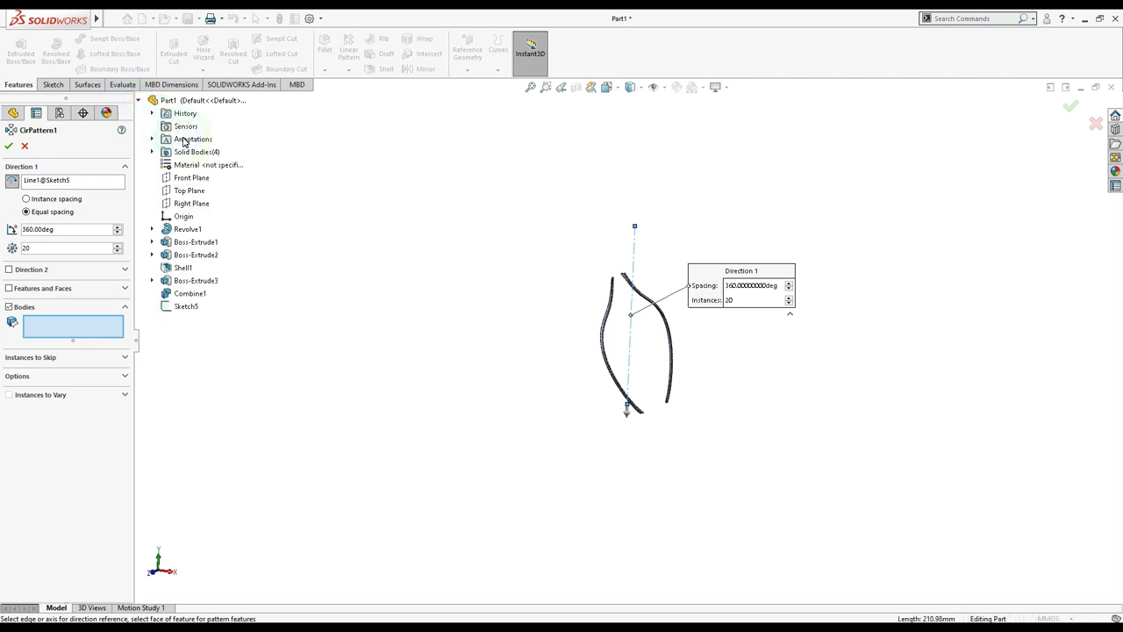
left_click(188, 217)
left_click(151, 152)
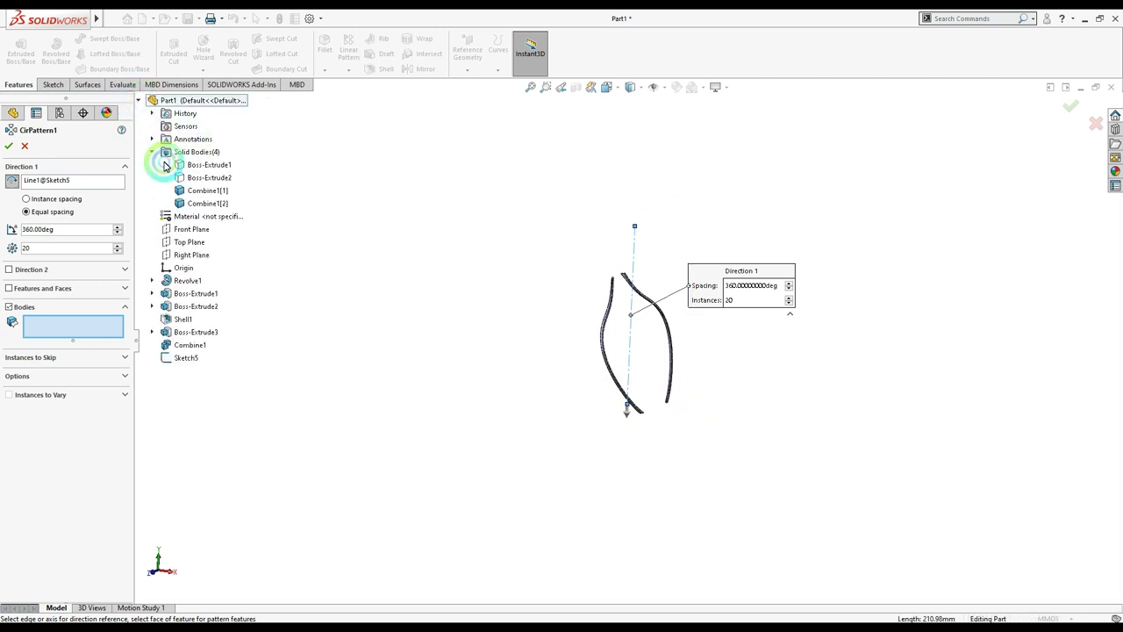
left_click(203, 195)
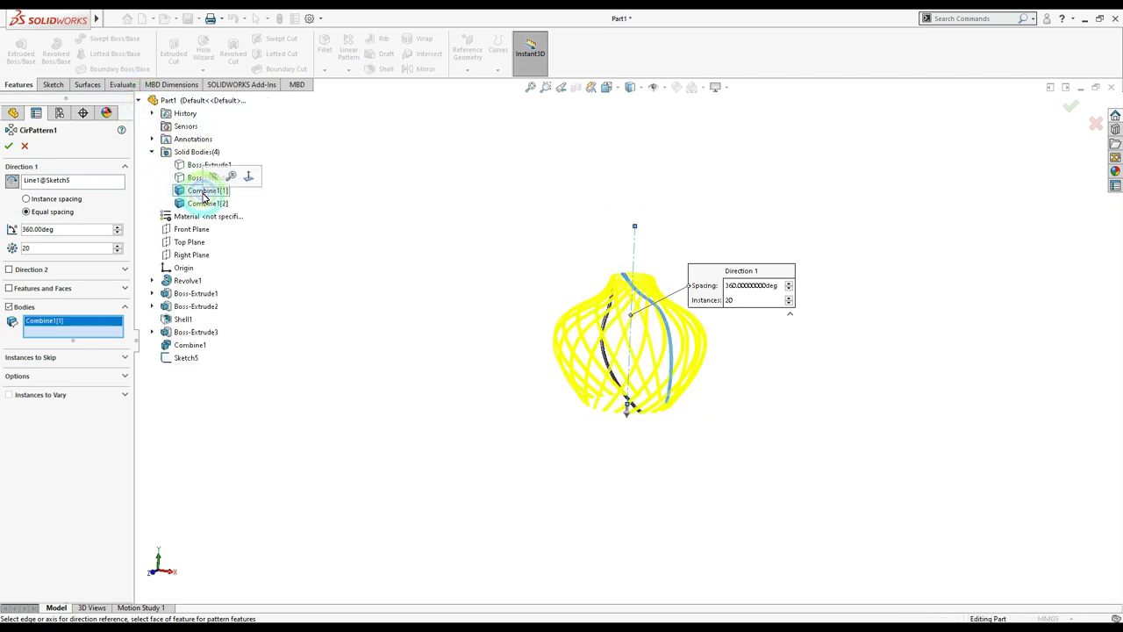
left_click(9, 148)
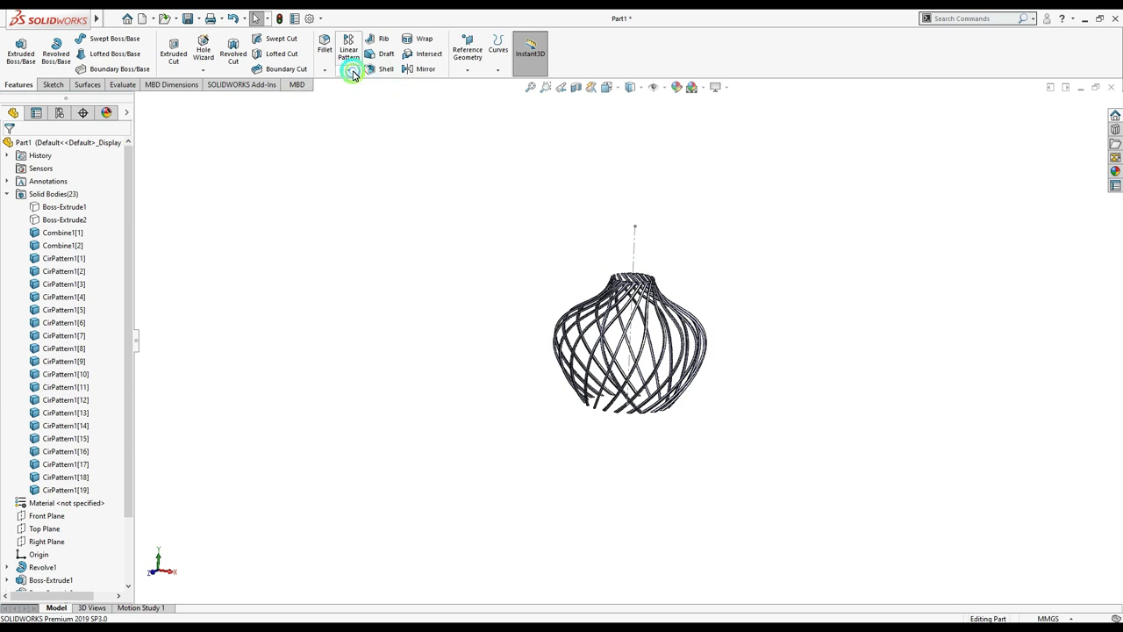
Step: Circular-pattern body Combine1[2] about Line1@Sketch5, 20 instances over 360°
left_click(352, 72)
left_click(359, 98)
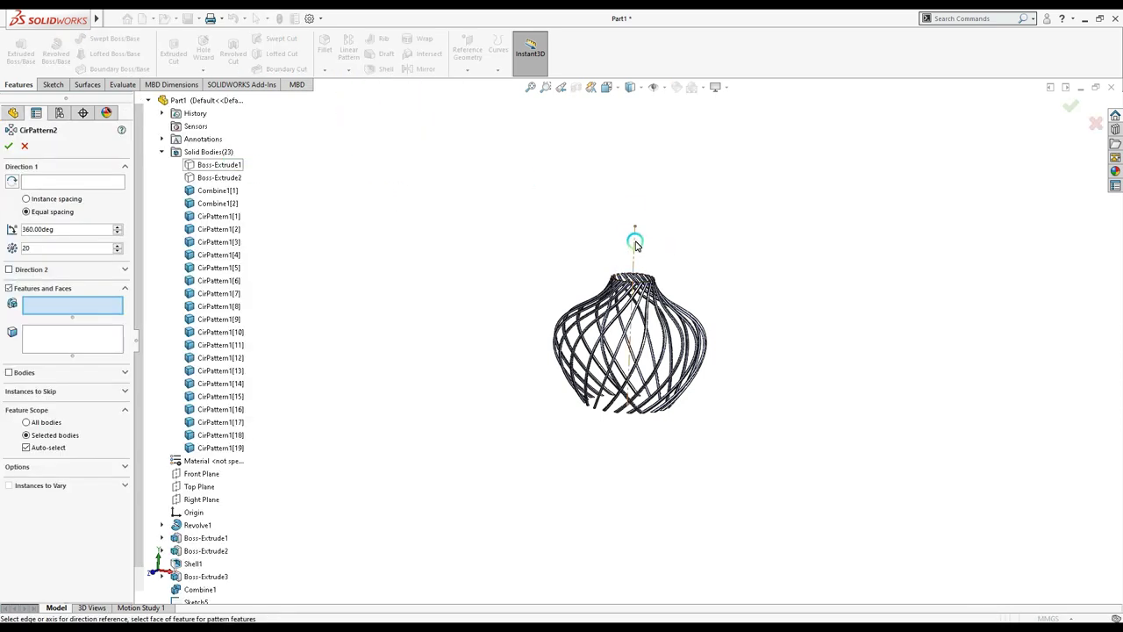
left_click(72, 182)
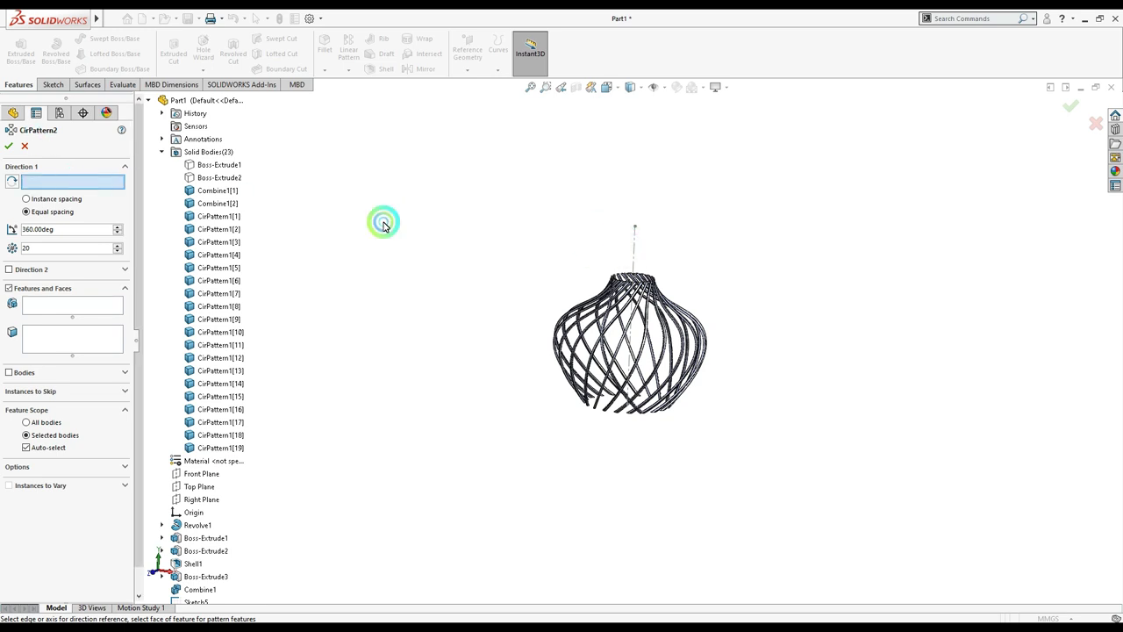
left_click(634, 253)
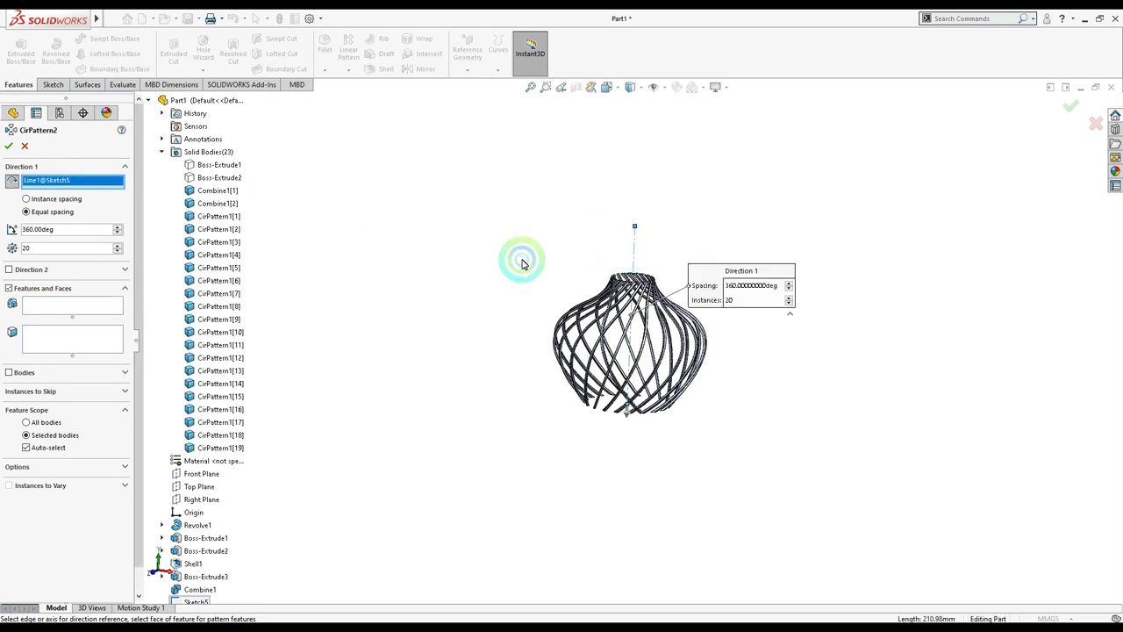
left_click(19, 375)
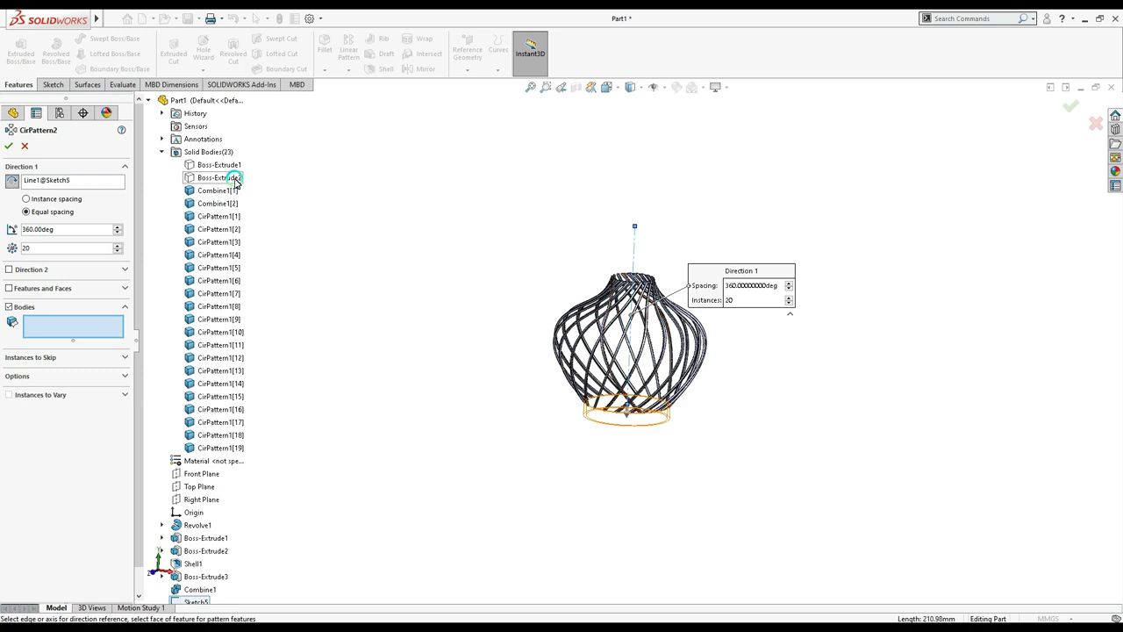
left_click(219, 203)
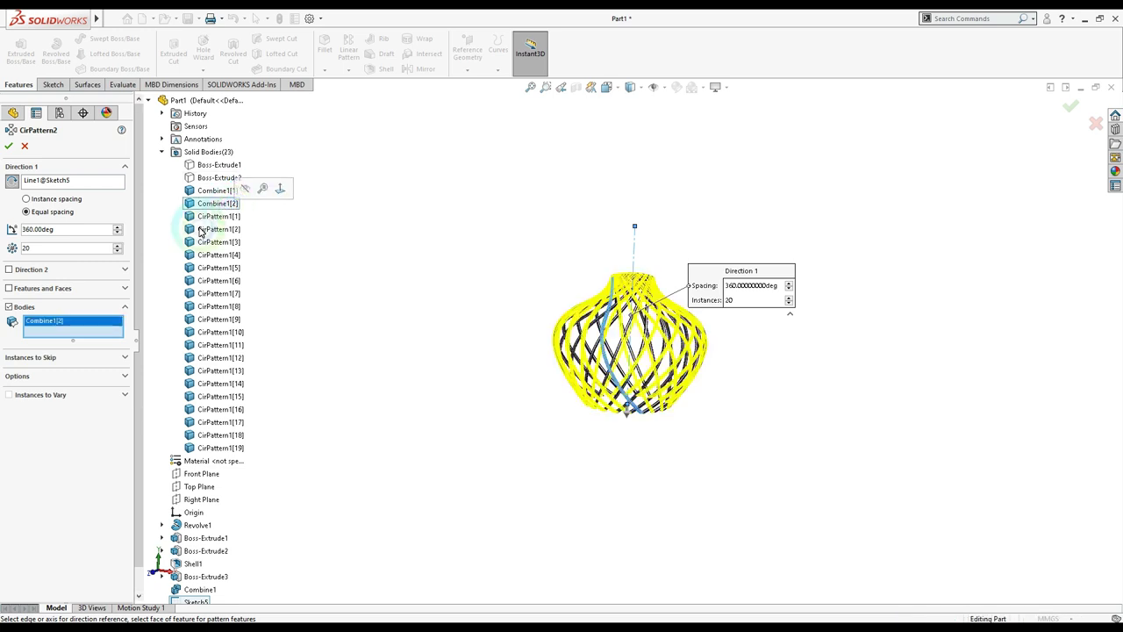
left_click(162, 239)
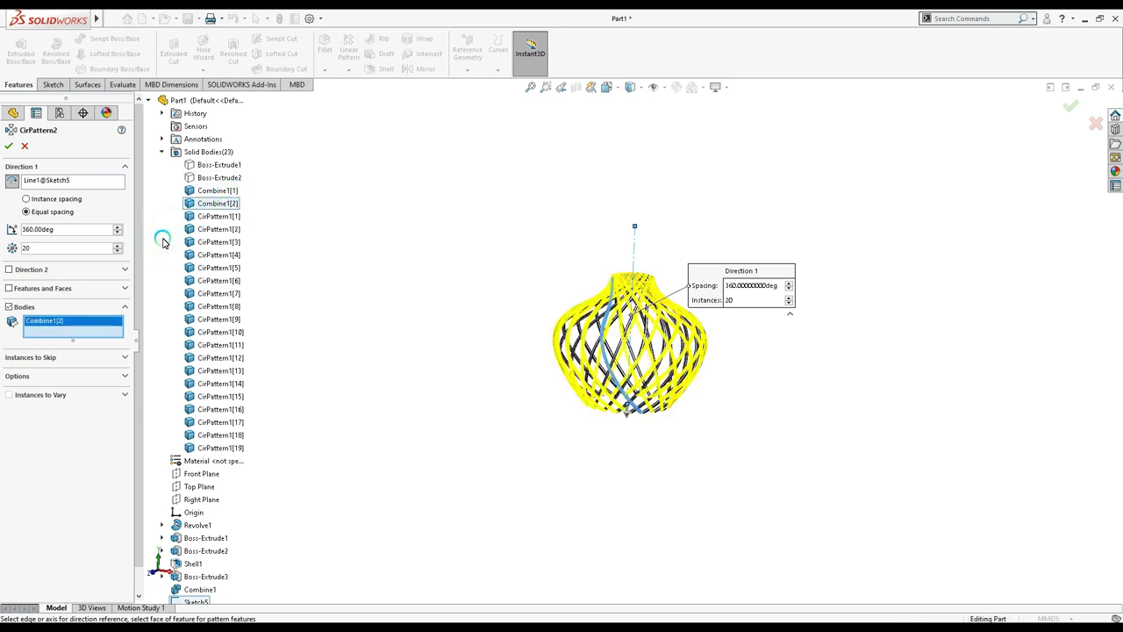
left_click(6, 149)
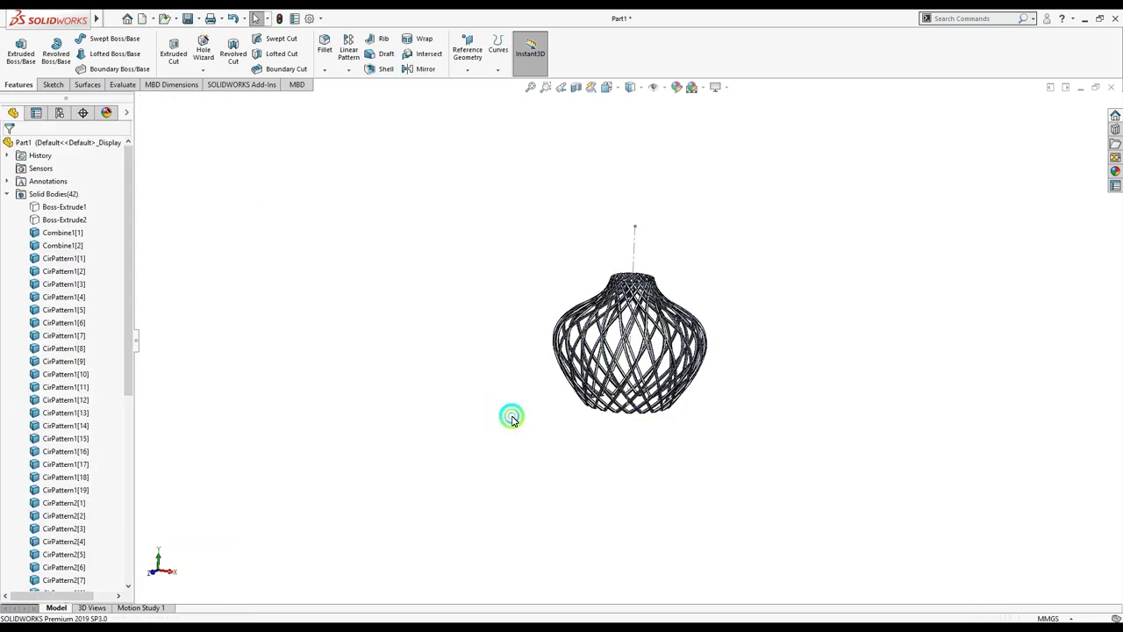
Step: Zoom and orbit to inspect the crisscross lattice from above
scroll(641, 294, "down", 2)
scroll(601, 316, "down", 3)
scroll(584, 351, "down", 3)
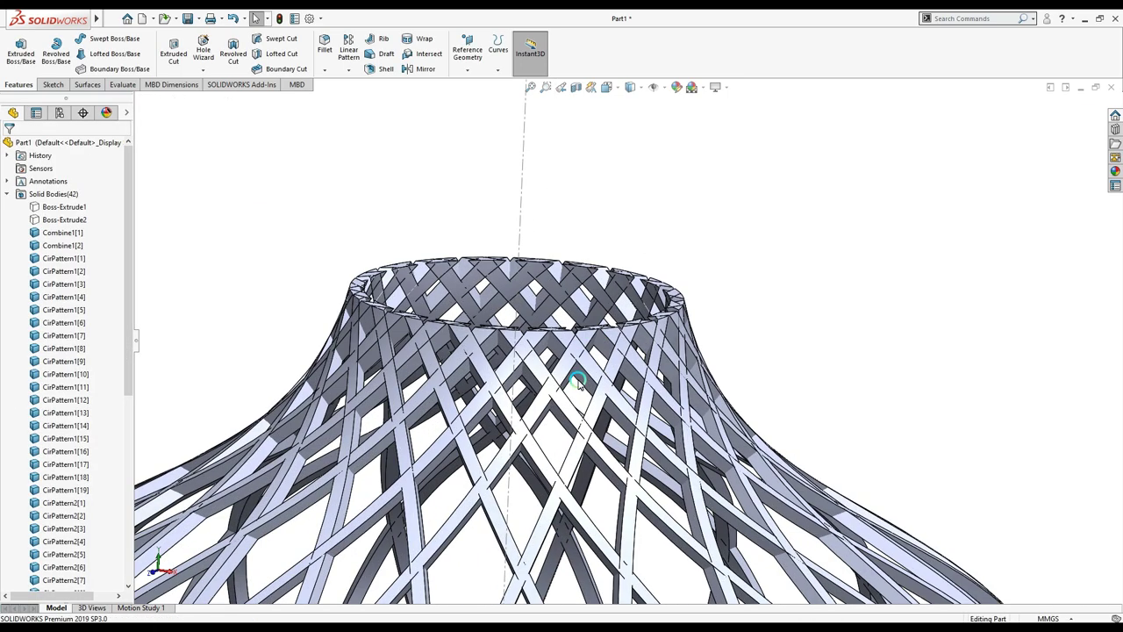
scroll(575, 360, "up", 2)
scroll(562, 351, "up", 2)
scroll(539, 395, "up", 2)
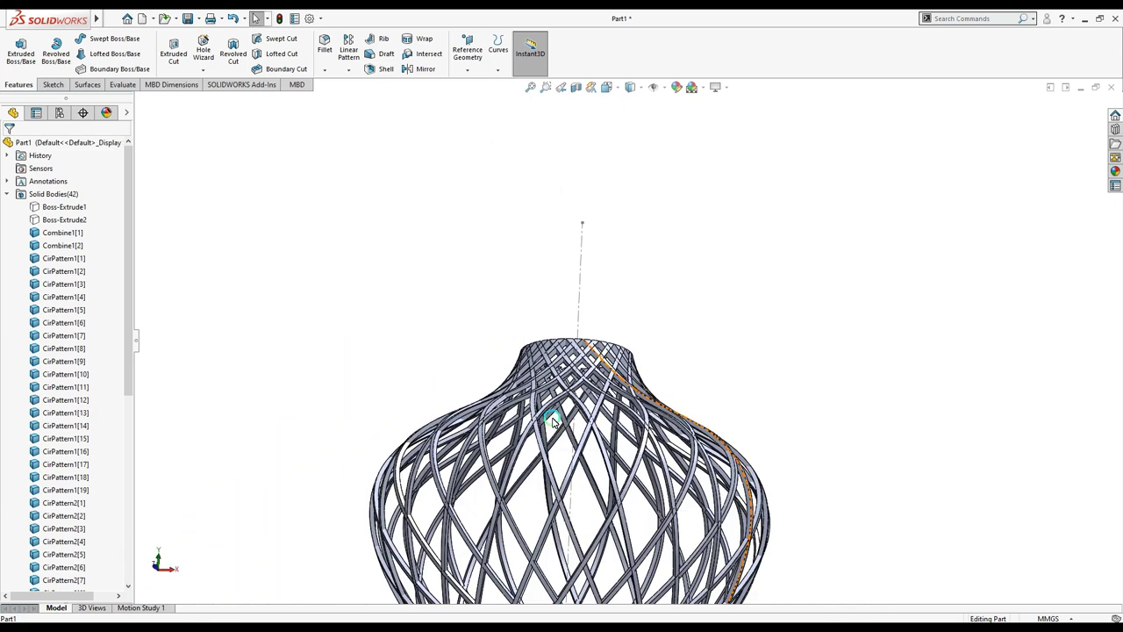
scroll(539, 425, "up", 1)
middle_click_drag(538, 425, 649, 520)
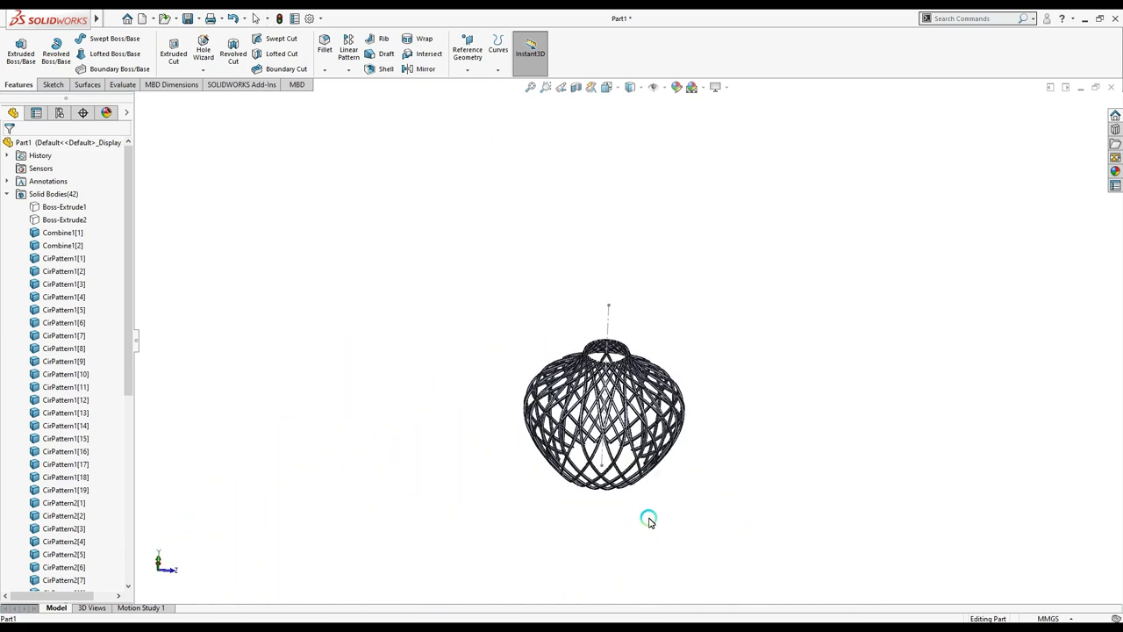
scroll(109, 285, "down", 2)
Step: Select all Combine1 and CirPattern strip bodies in the Solid Bodies folder
scroll(108, 298, "down", 5)
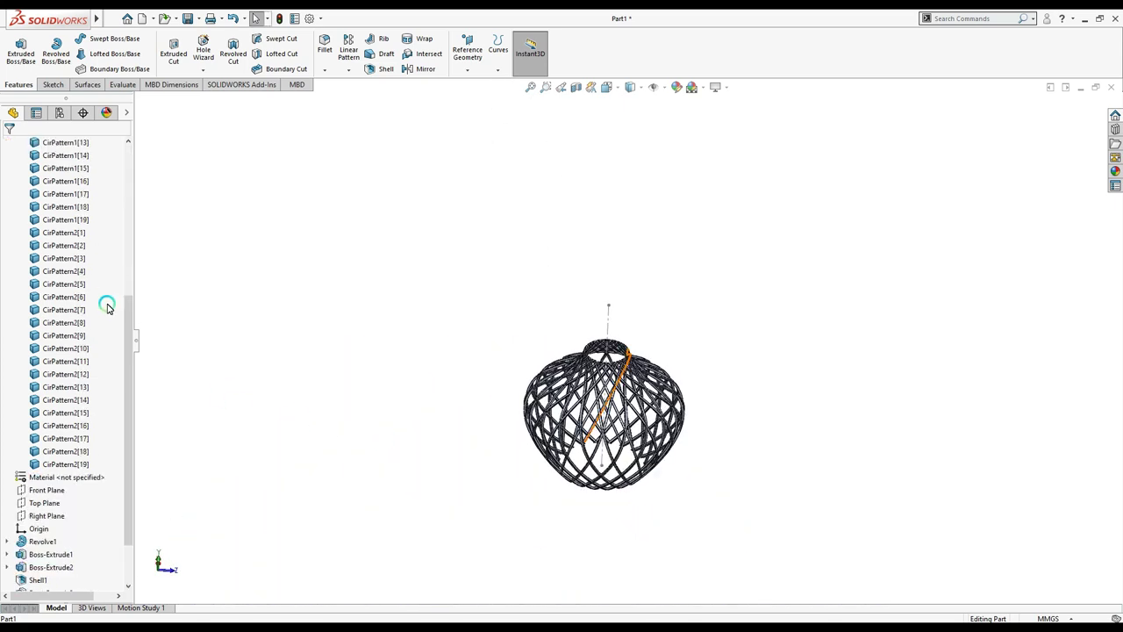
left_click_drag(110, 471, 30, 138)
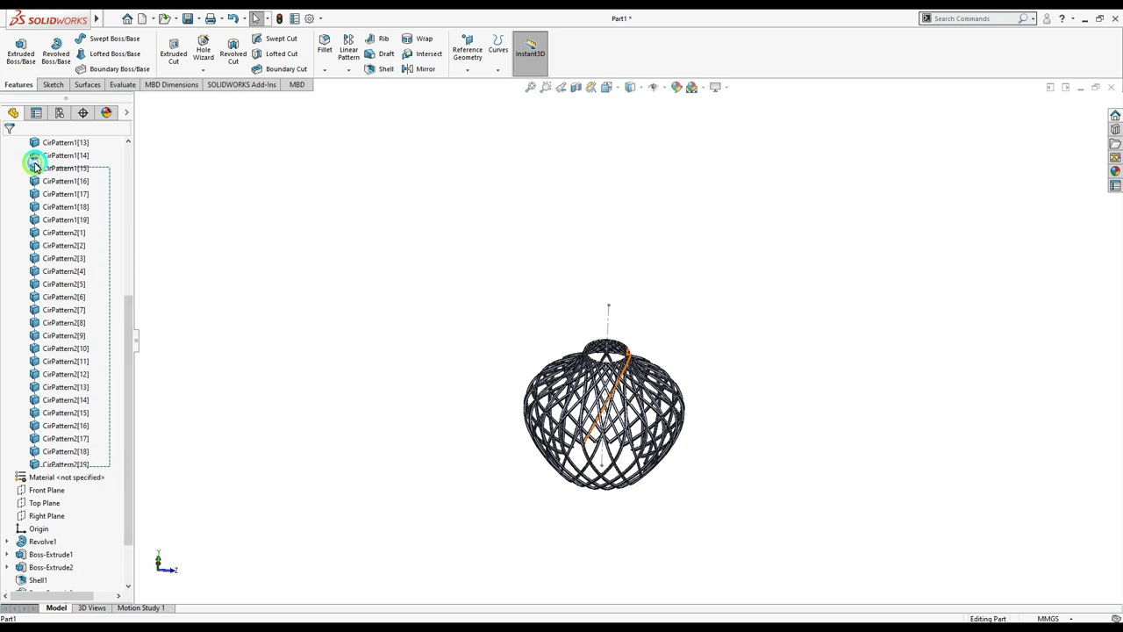
left_click(77, 207)
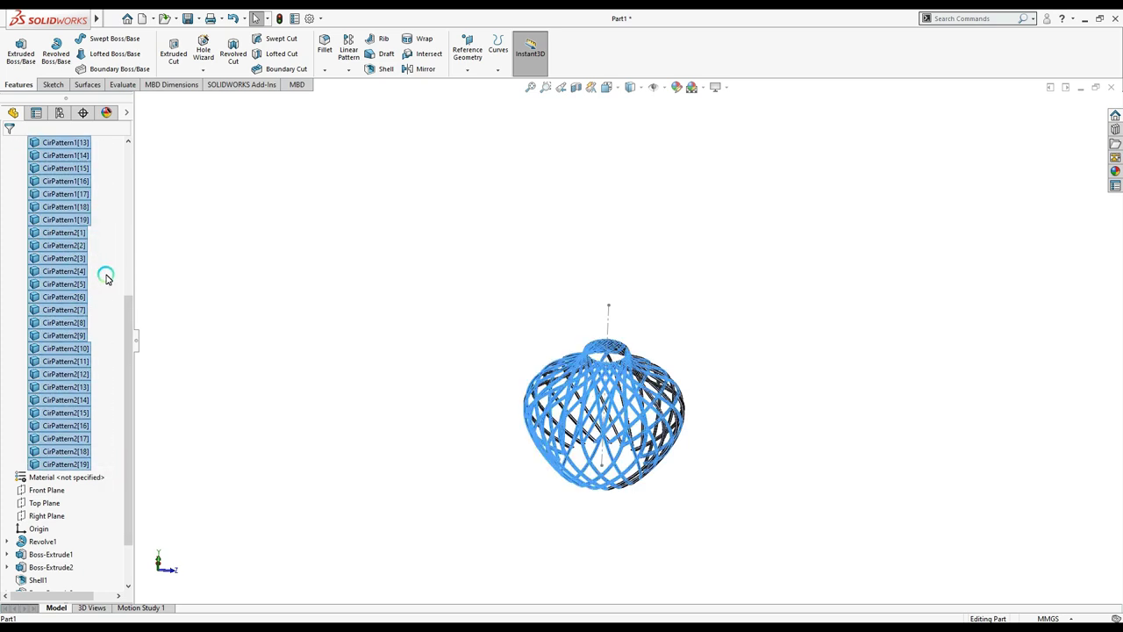
scroll(108, 276, "up", 5)
scroll(106, 277, "up", 2)
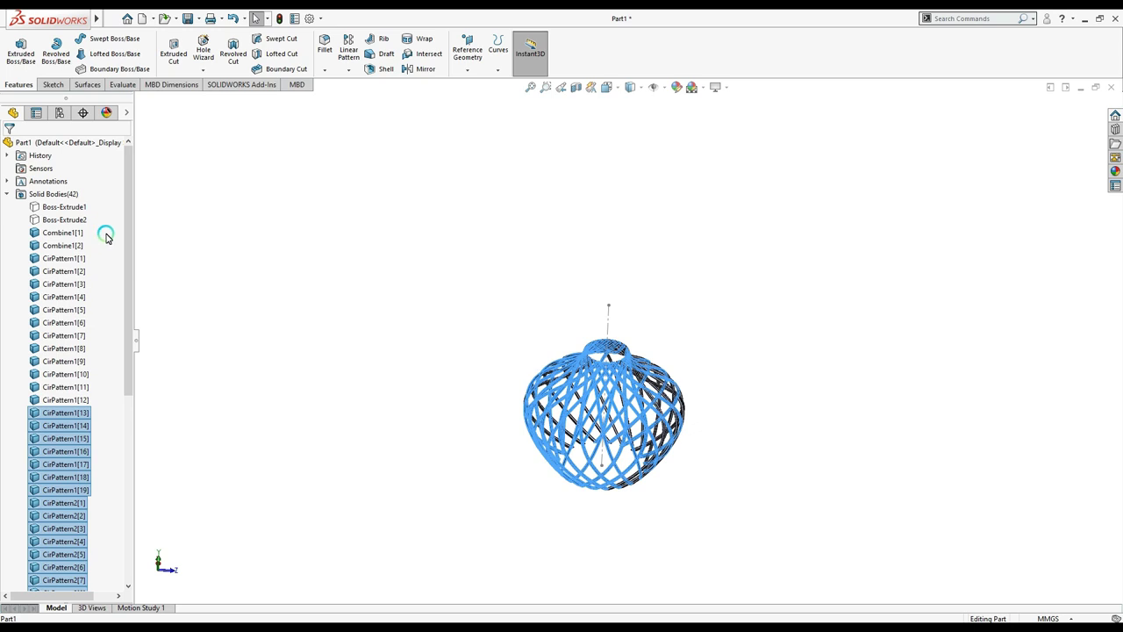
mouse_move(85, 239)
left_mouse_down()
mouse_move(36, 403)
mouse_move(108, 419)
left_mouse_up()
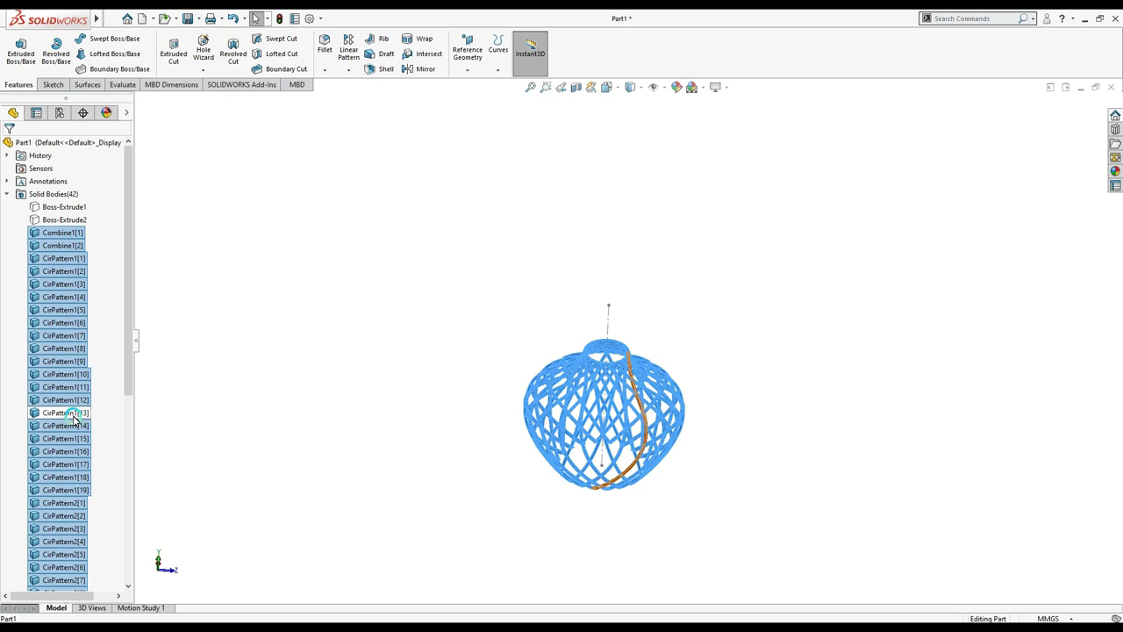
Step: Combine the selected strip bodies with the Add operation into Combine2
right_click(76, 394)
right_click(54, 390)
left_click(98, 466)
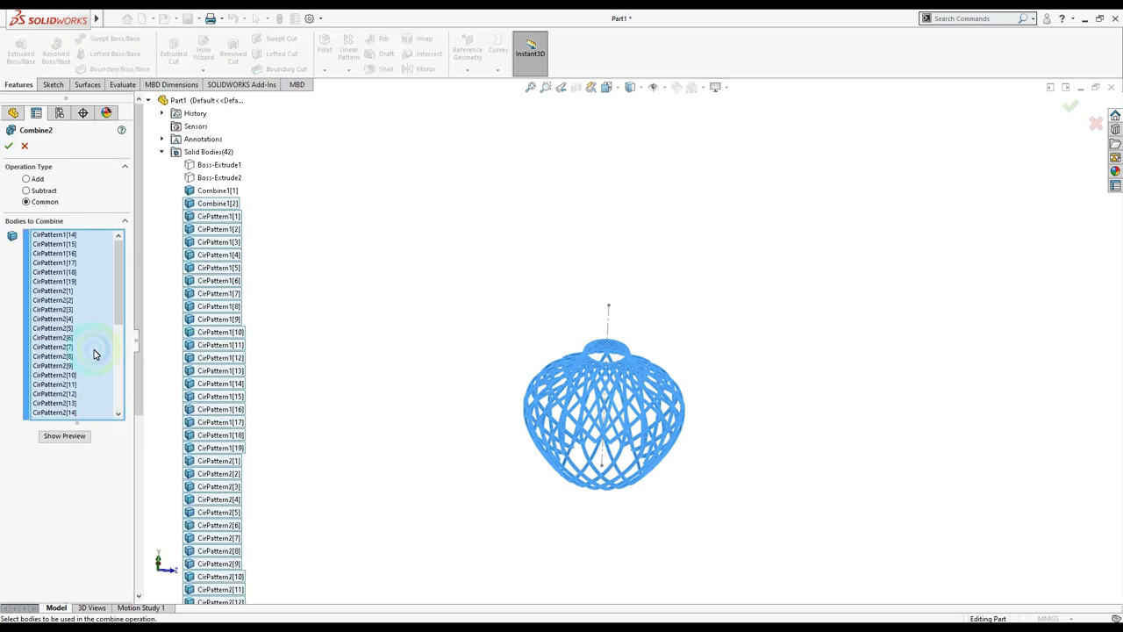
left_click(37, 180)
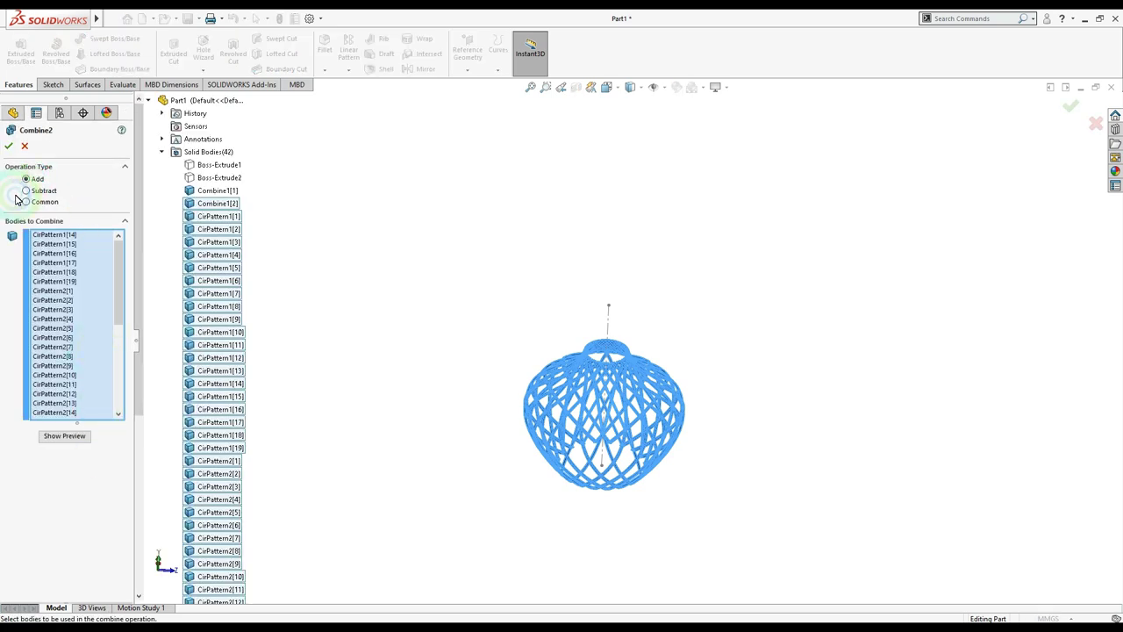
left_click(7, 148)
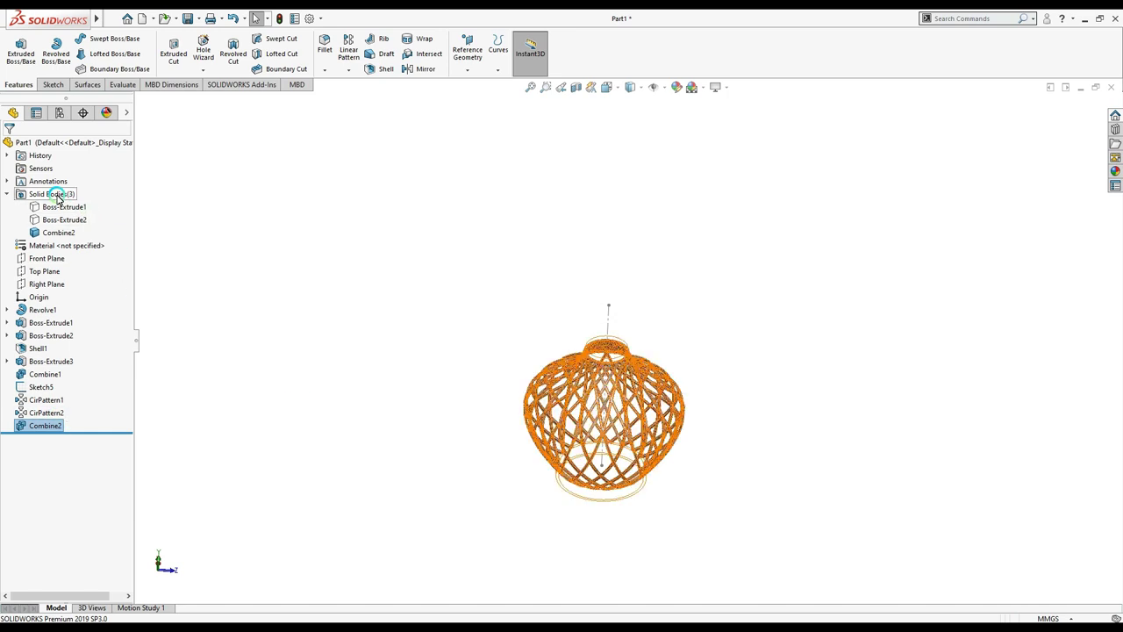
Step: Inspect the solid bodies to identify the ring bodies and the combined lattice
left_click(56, 196)
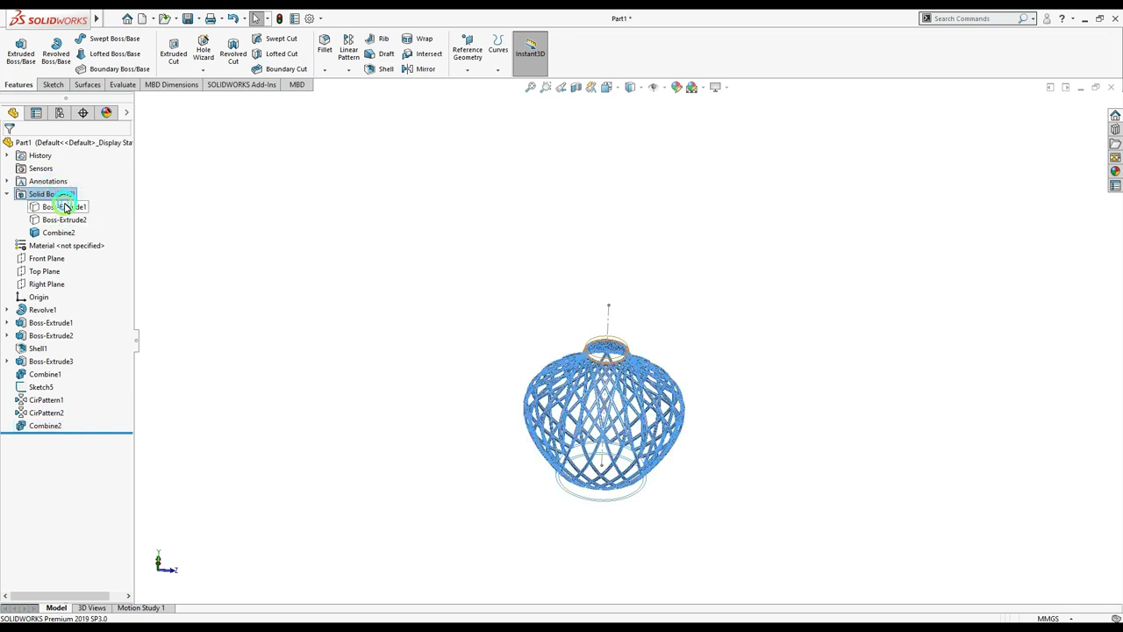
left_click(65, 219)
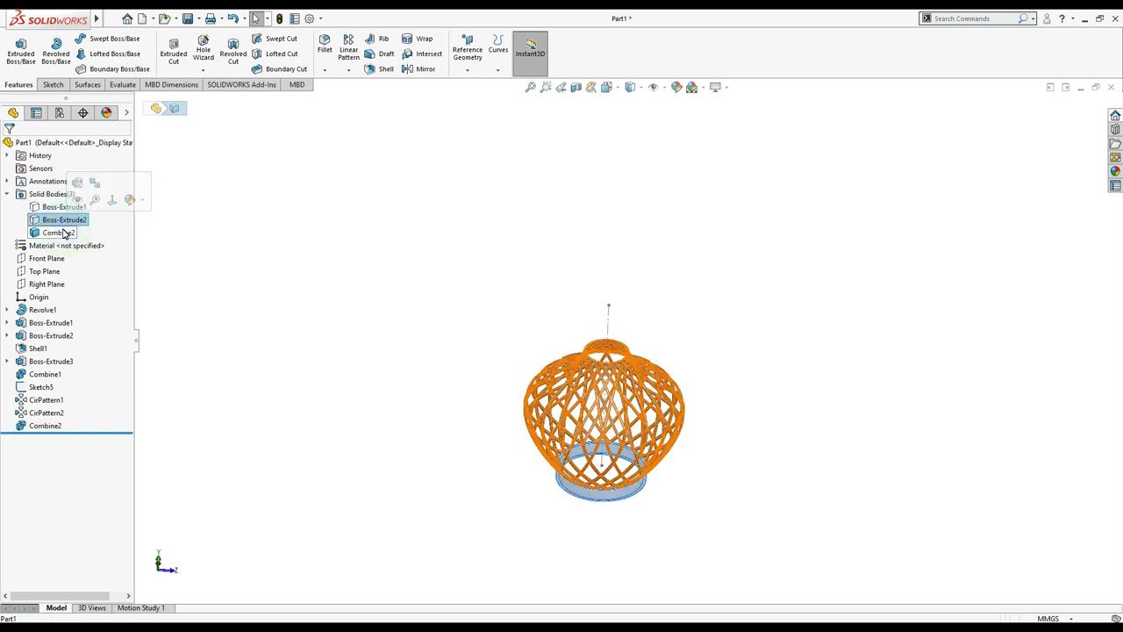
left_click(63, 233)
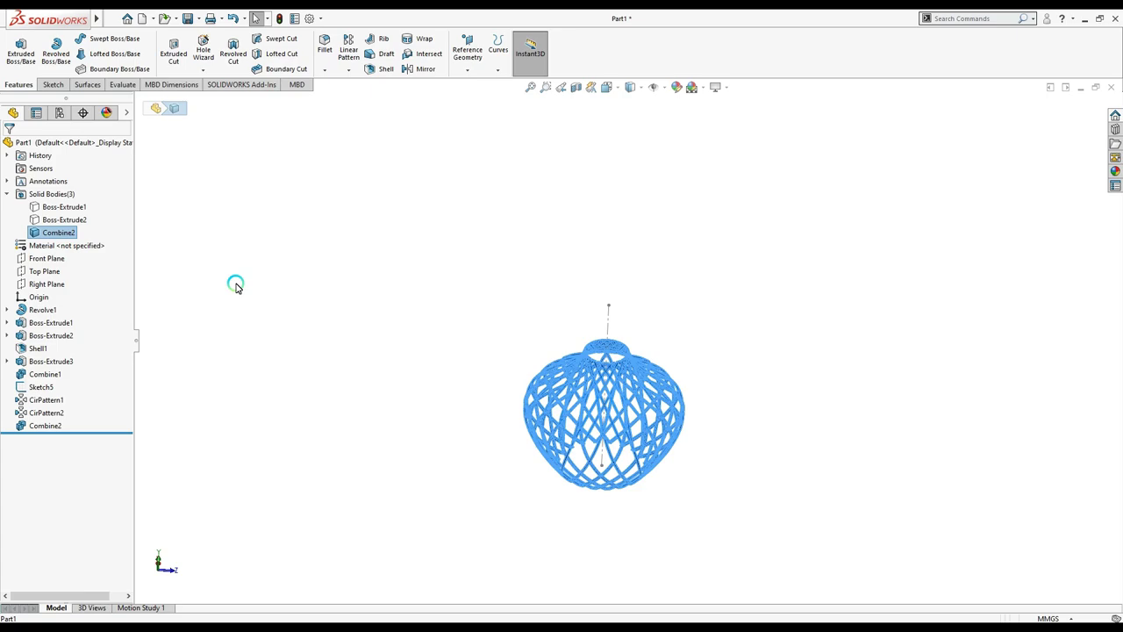
left_click(672, 446)
scroll(667, 421, "down", 2)
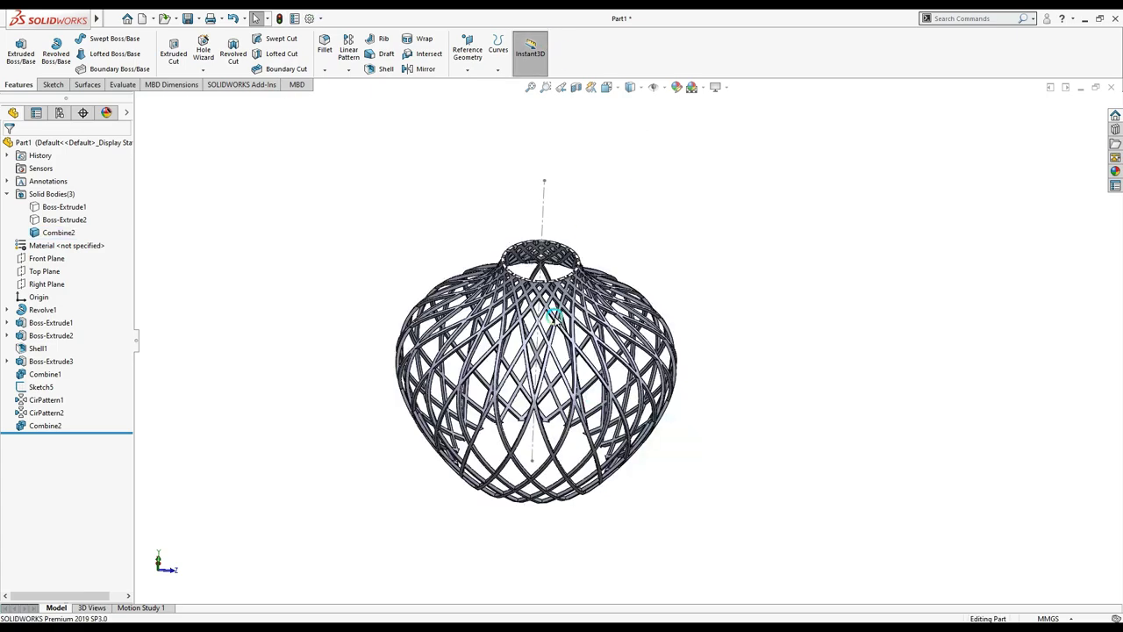
scroll(653, 388, "down", 3)
mouse_move(653, 388)
middle_mouse_down()
mouse_move(646, 321)
mouse_move(647, 376)
middle_mouse_up()
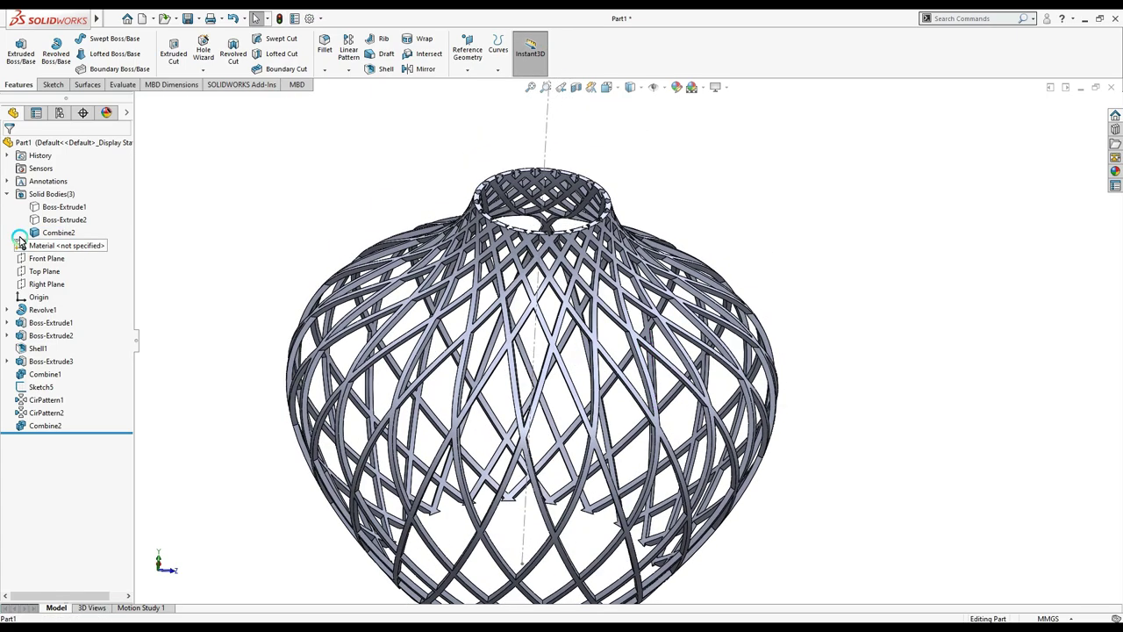
Step: Show the hidden Boss-Extrude1 top ring and Boss-Extrude2 bottom ring bodies
right_click(52, 212)
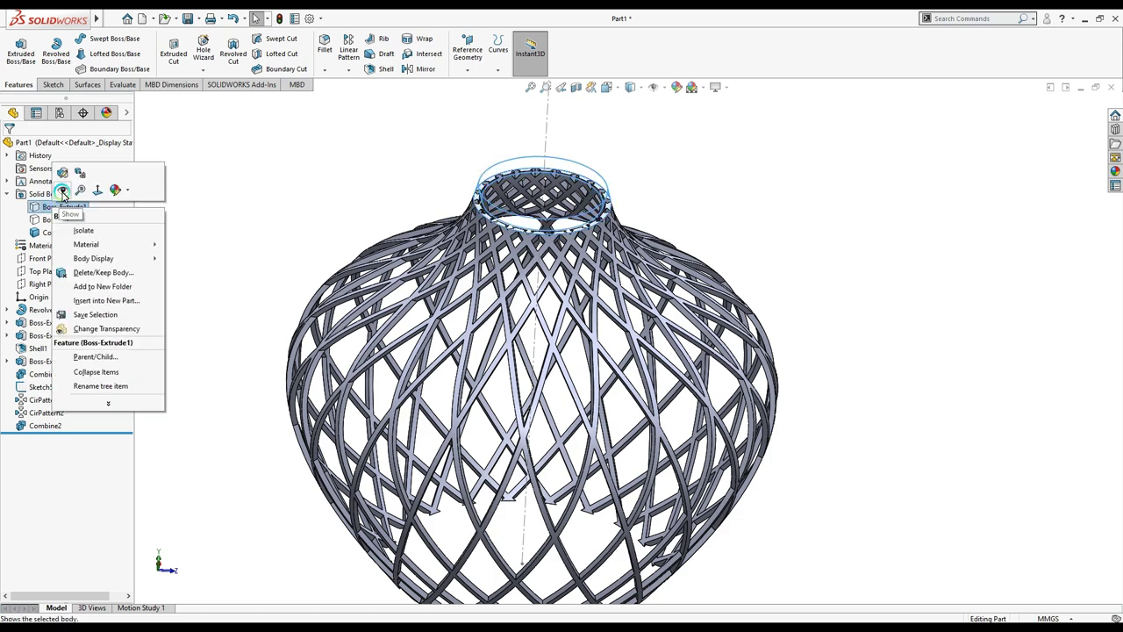
left_click(62, 194)
right_click(69, 219)
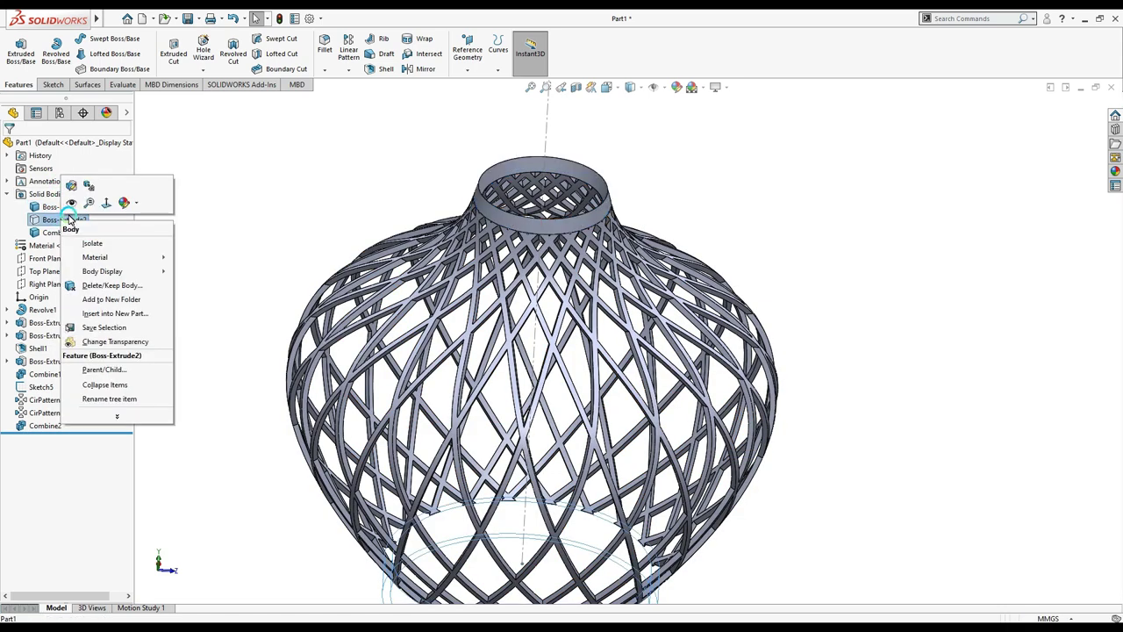
left_click(70, 207)
key("Escape")
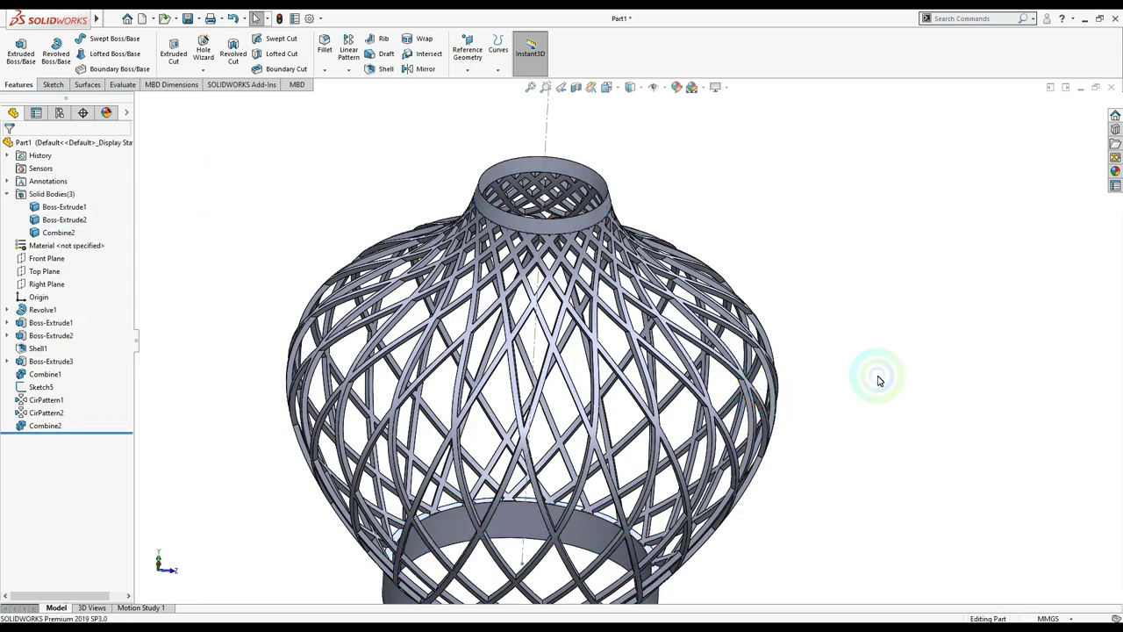
Step: Orbit and zoom around the vase to inspect the restored rings
scroll(600, 463, "down", 5)
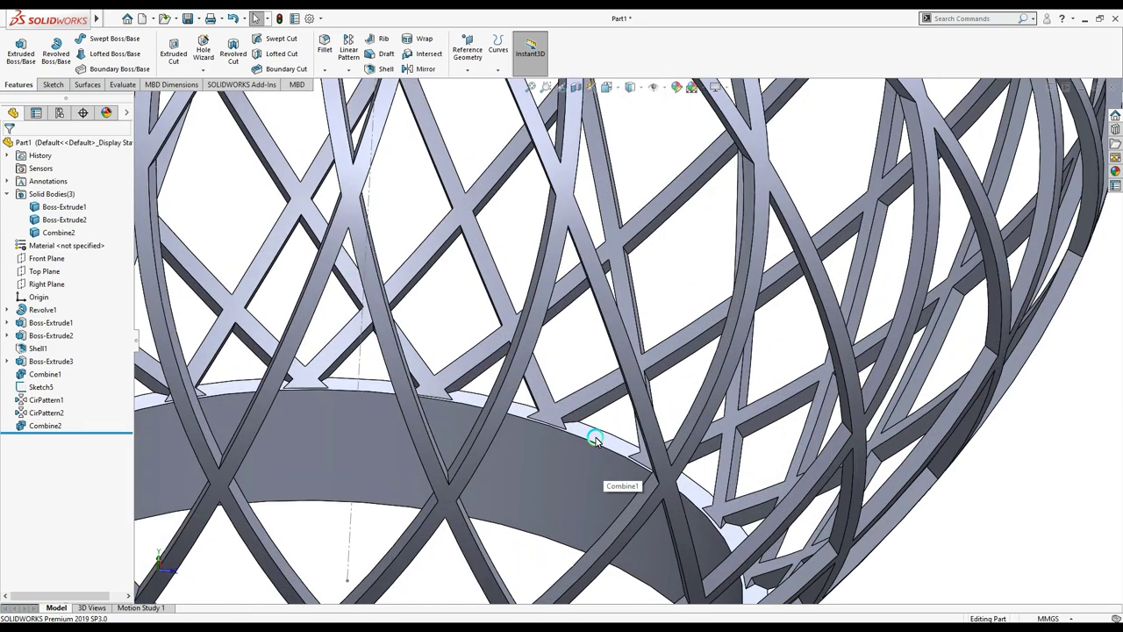
middle_click_drag(595, 440, 588, 465)
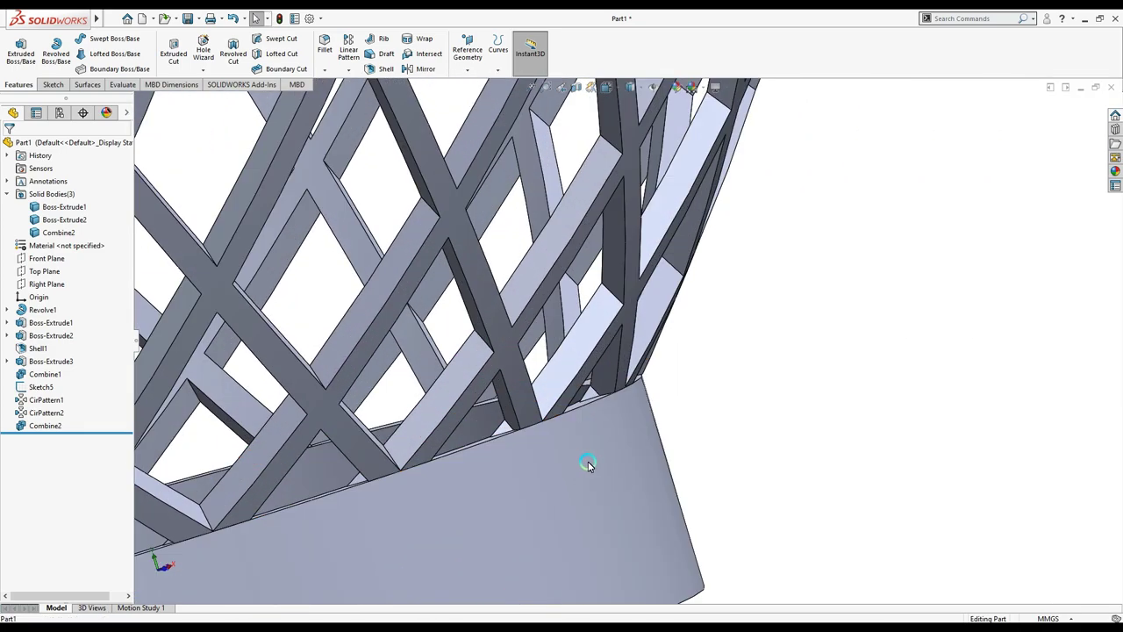
scroll(588, 465, "up", 5)
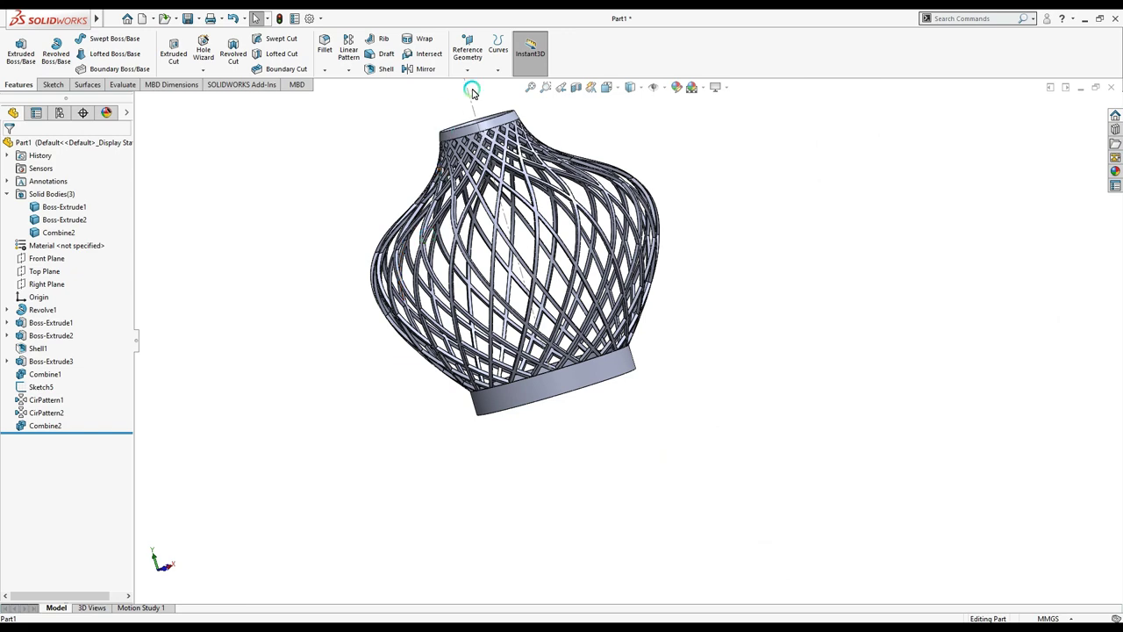
right_click(471, 105)
left_click(679, 308)
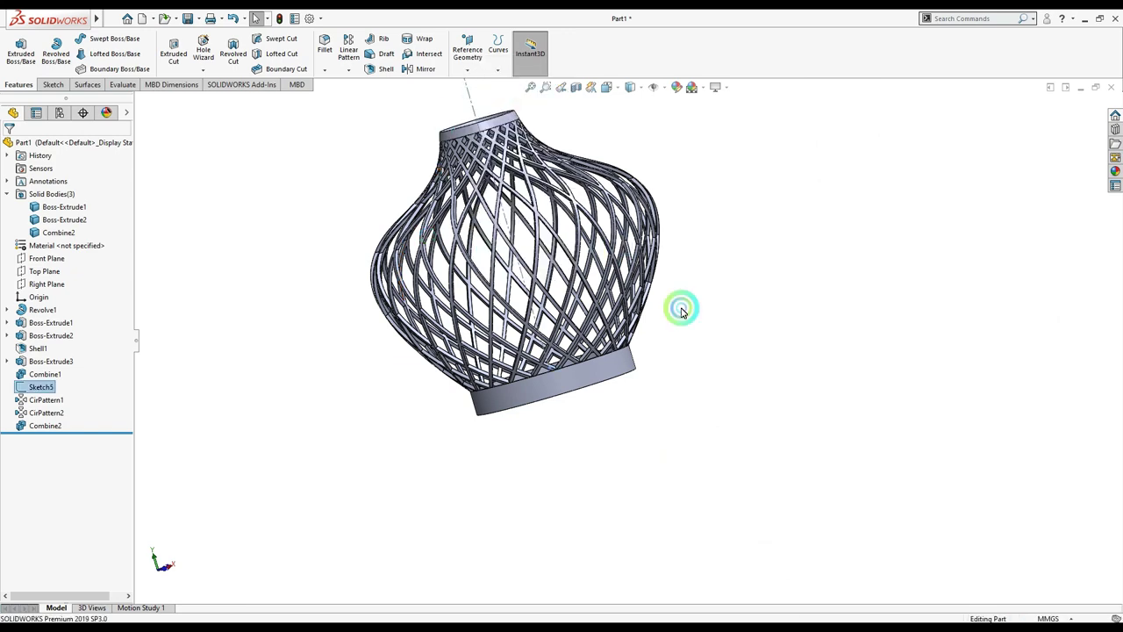
scroll(631, 332, "up", 3)
mouse_move(512, 266)
middle_mouse_down()
mouse_move(622, 251)
mouse_move(606, 261)
middle_mouse_up()
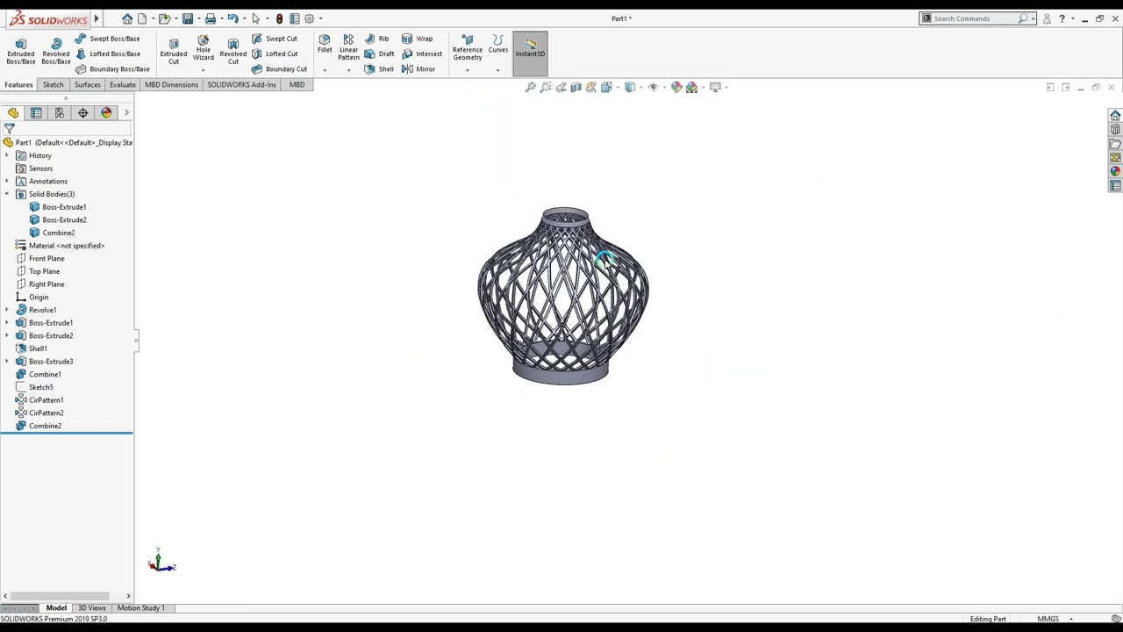
scroll(617, 211, "down", 2)
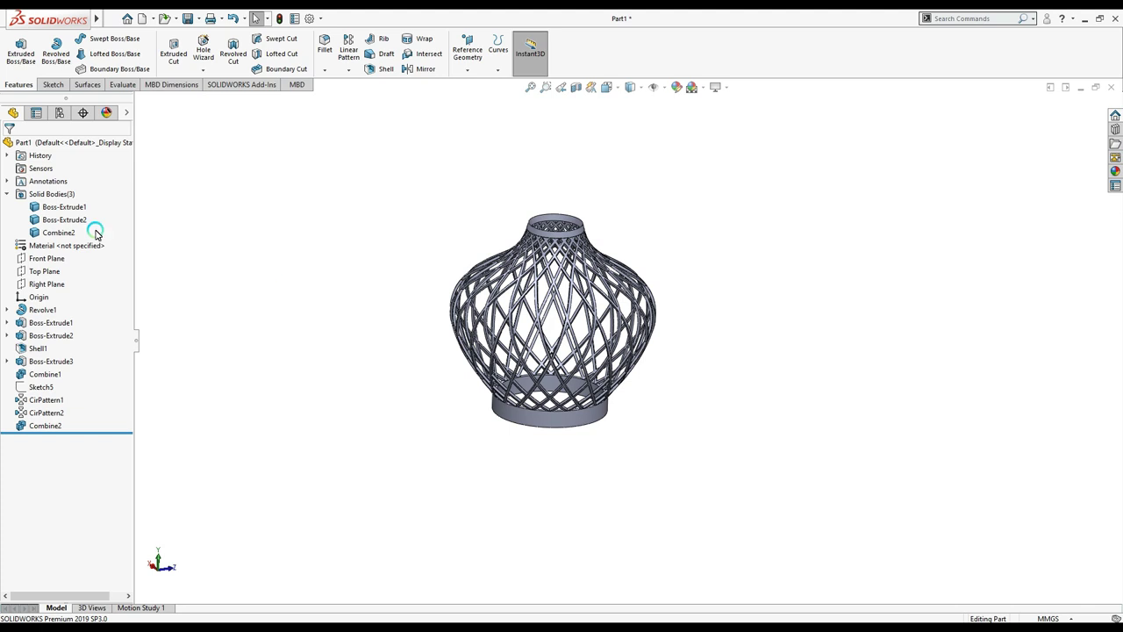
left_click(47, 208)
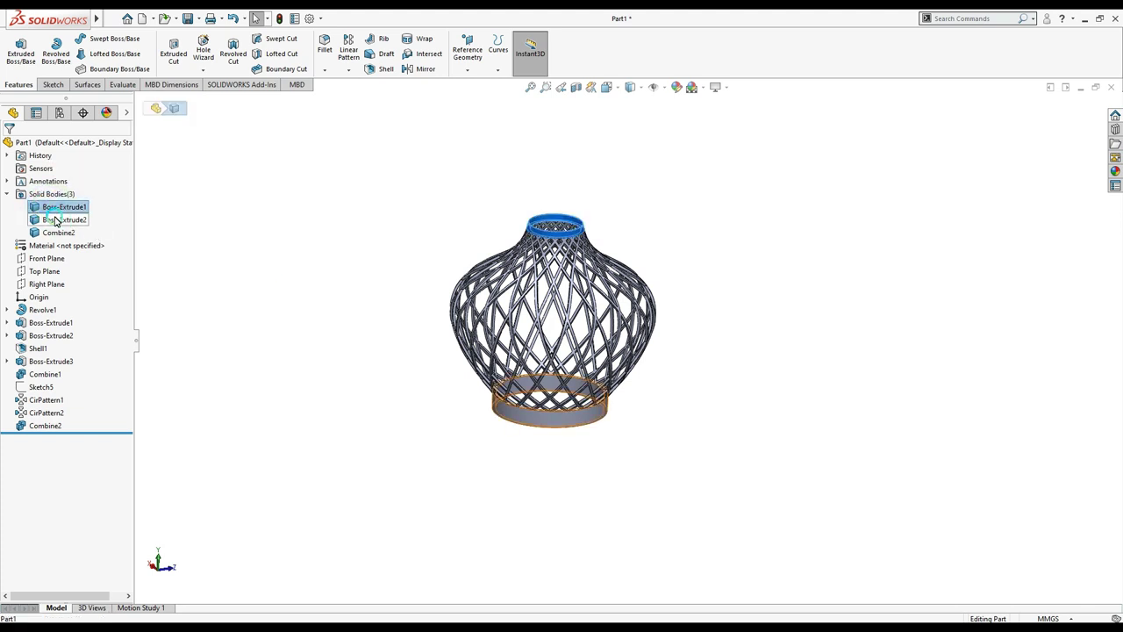
Step: Apply red high gloss plastic to both top and bottom ring bodies
left_click(54, 220, "ctrl")
right_click(55, 221)
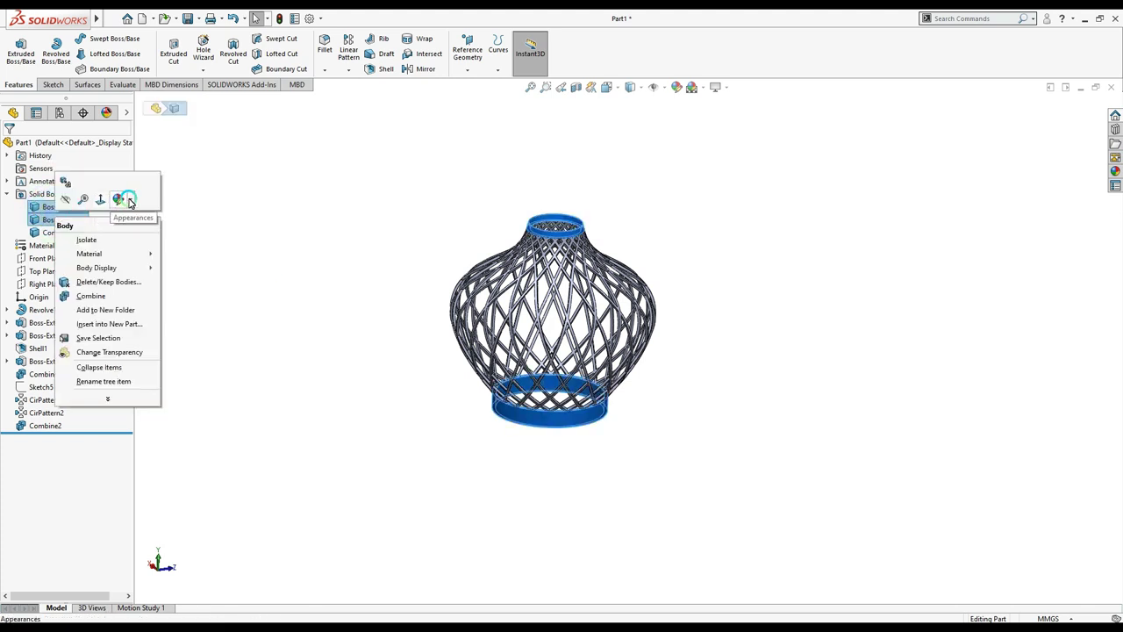
left_click(130, 202)
left_click(136, 232)
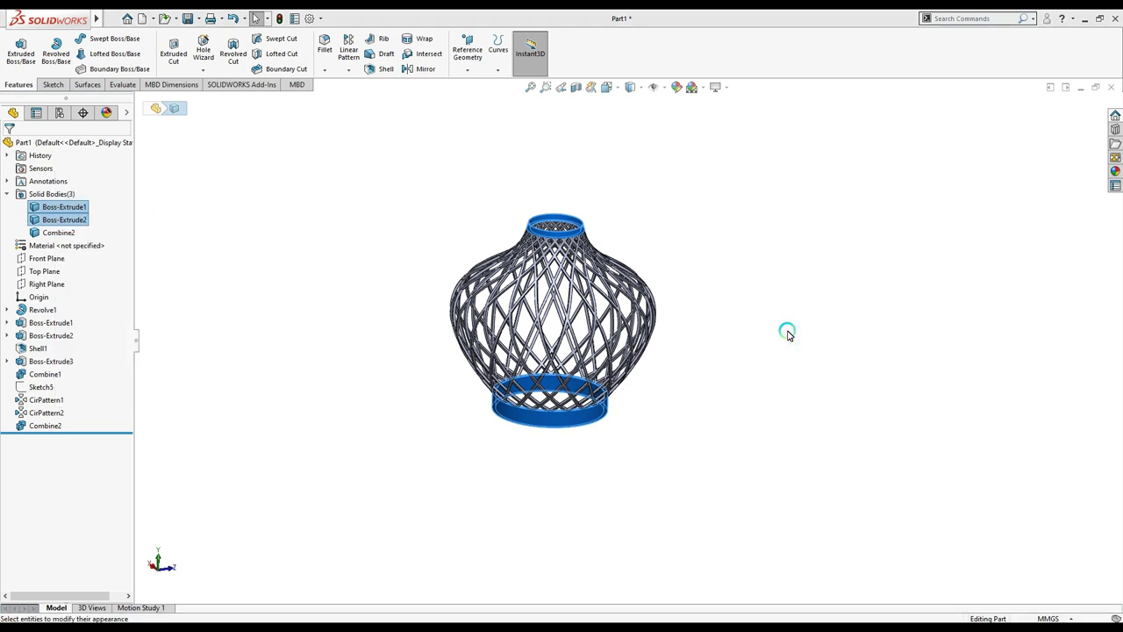
left_click(1025, 133)
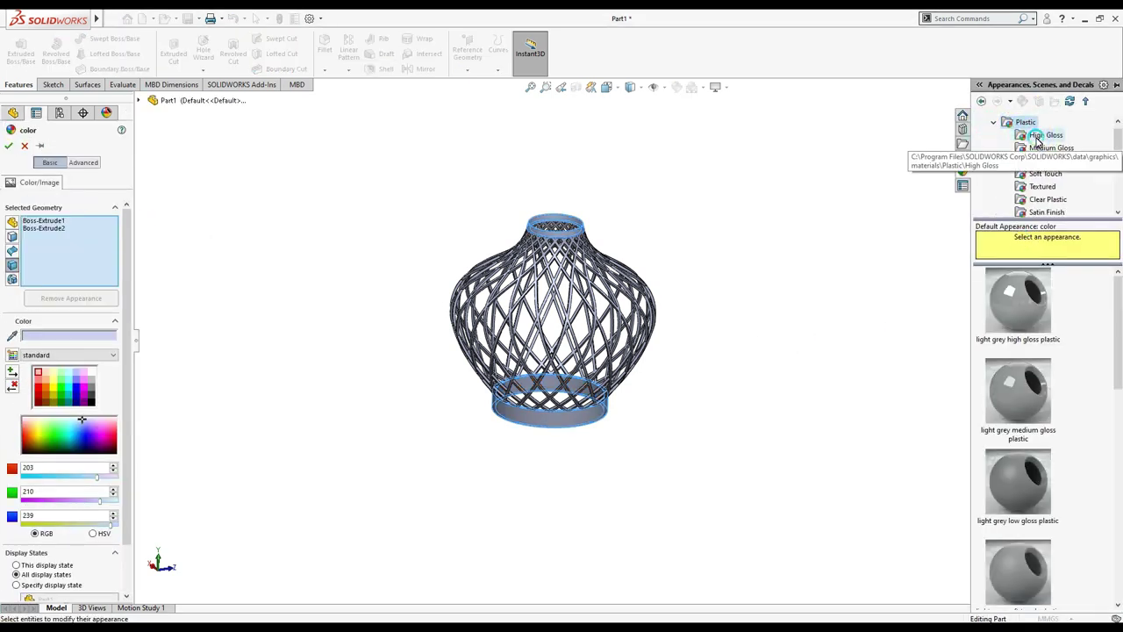
left_click(1037, 136)
scroll(1018, 395, "up", 3)
left_click(1017, 380)
left_click(39, 384)
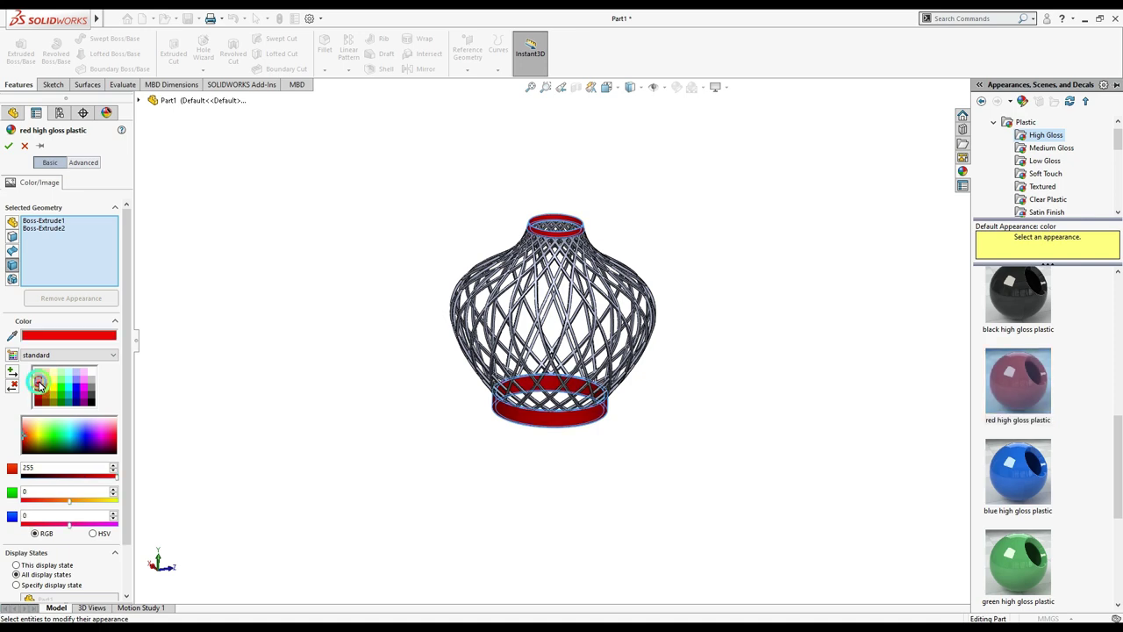
left_click_drag(63, 500, 23, 496)
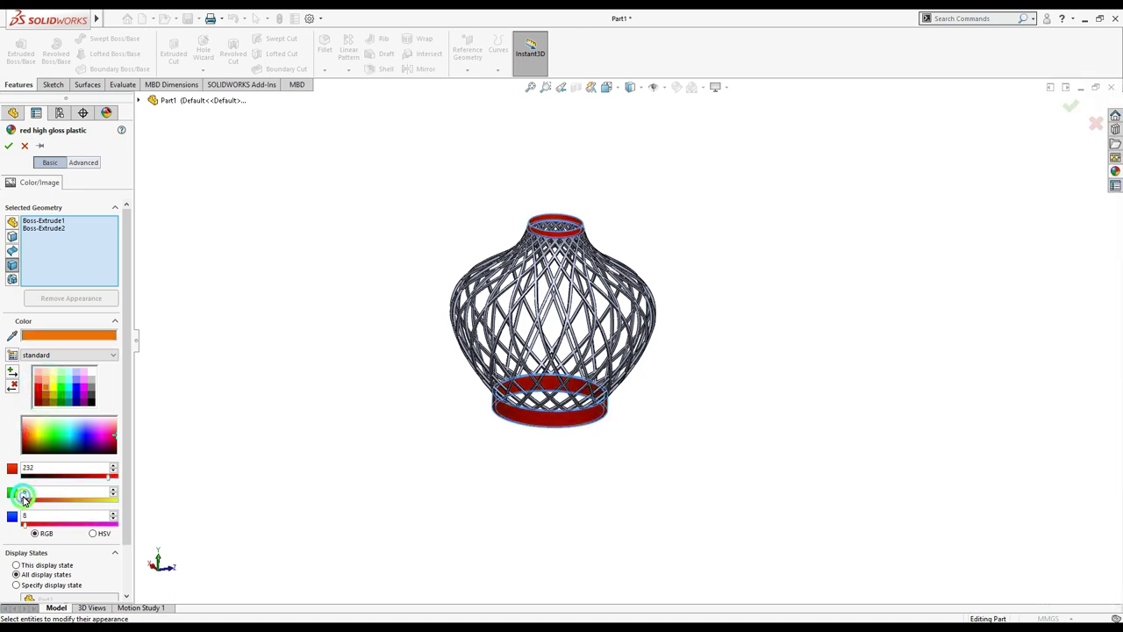
left_click(8, 147)
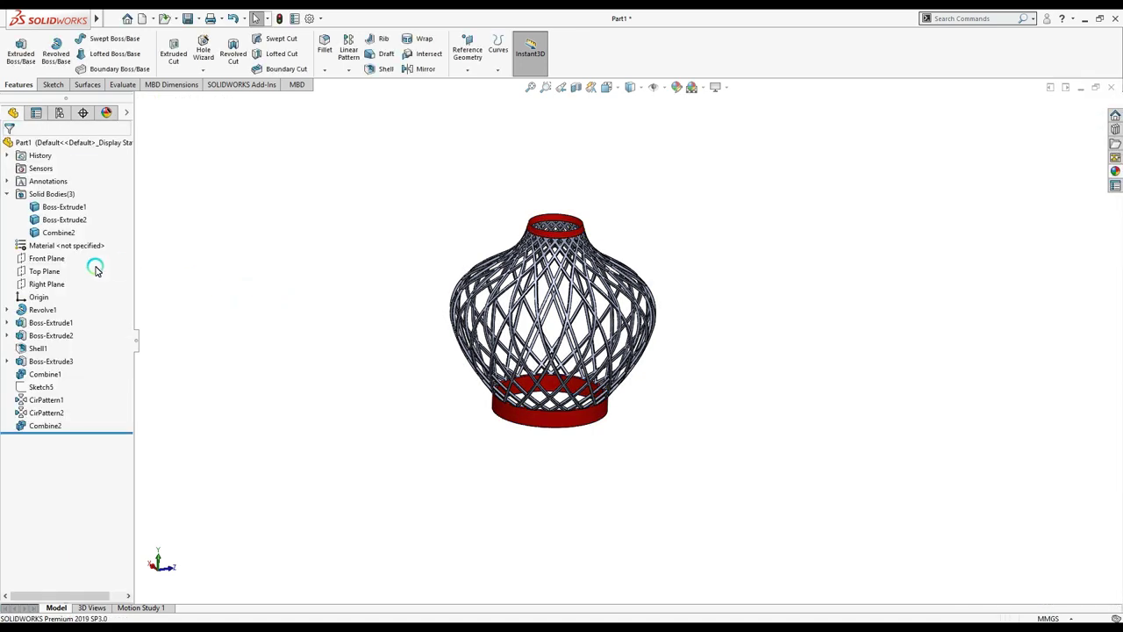
Step: Apply yellow high gloss plastic to the Combine2 lattice body
left_click(57, 232)
left_click(138, 213)
left_click(143, 238)
scroll(1018, 395, "down", 3)
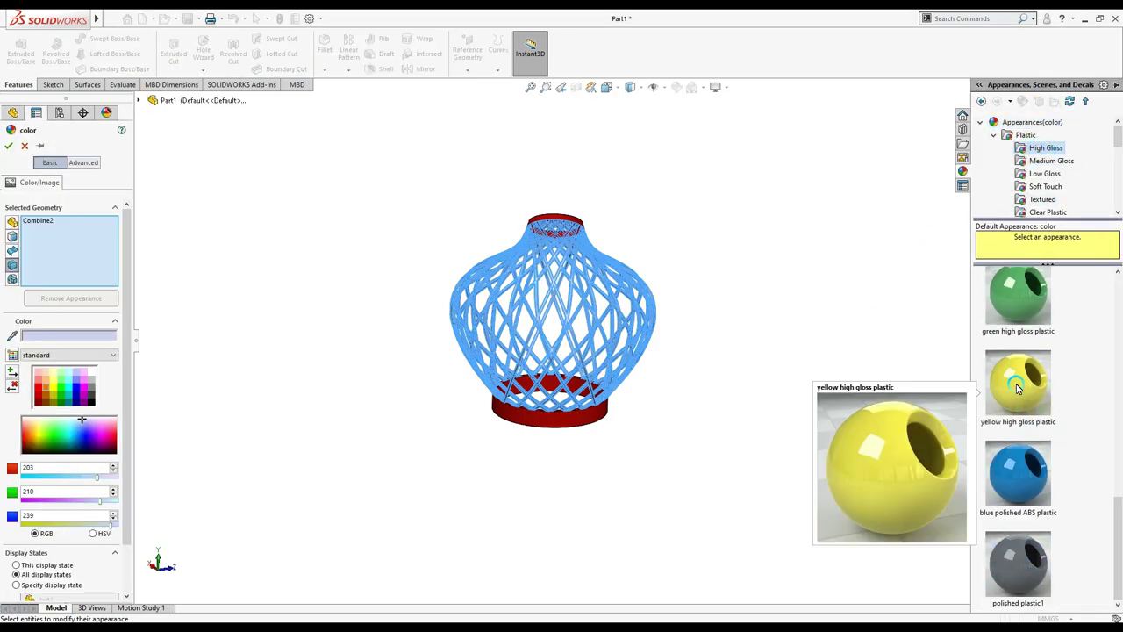
left_click(1015, 379)
left_click(8, 147)
left_click(715, 87)
Step: Turn on shadows, then cycle front and top views before settling on isometric
left_click(727, 118)
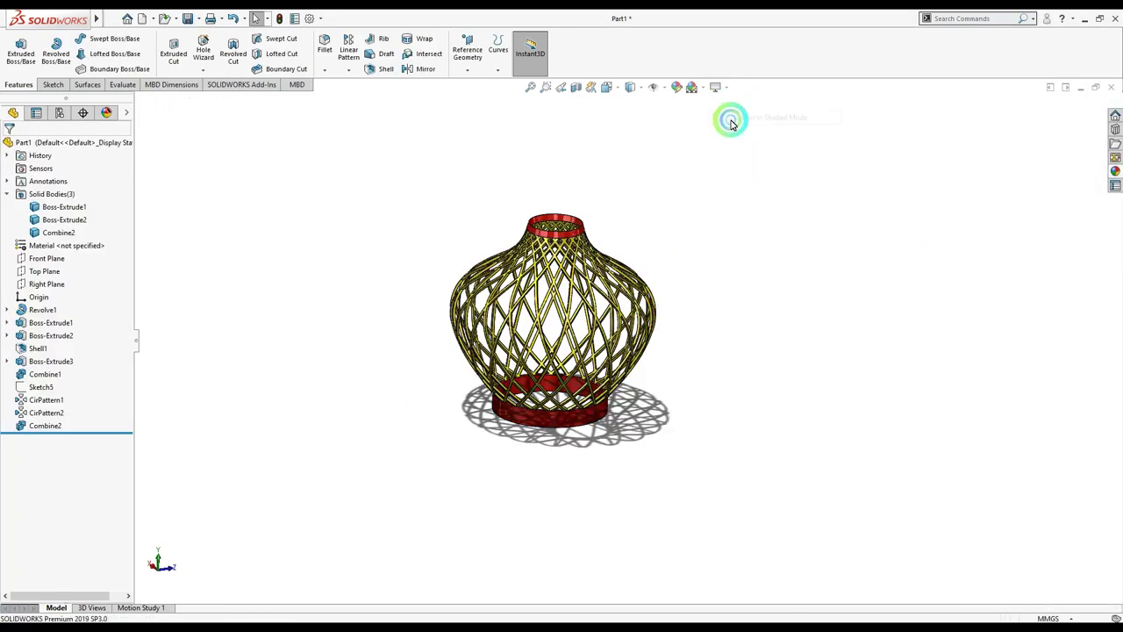
scroll(522, 330, "down", 3)
mouse_move(386, 406)
middle_mouse_down()
mouse_move(667, 471)
mouse_move(615, 401)
mouse_move(617, 202)
middle_mouse_up()
key("ctrl+1")
key("ctrl+6")
key("ctrl+7")
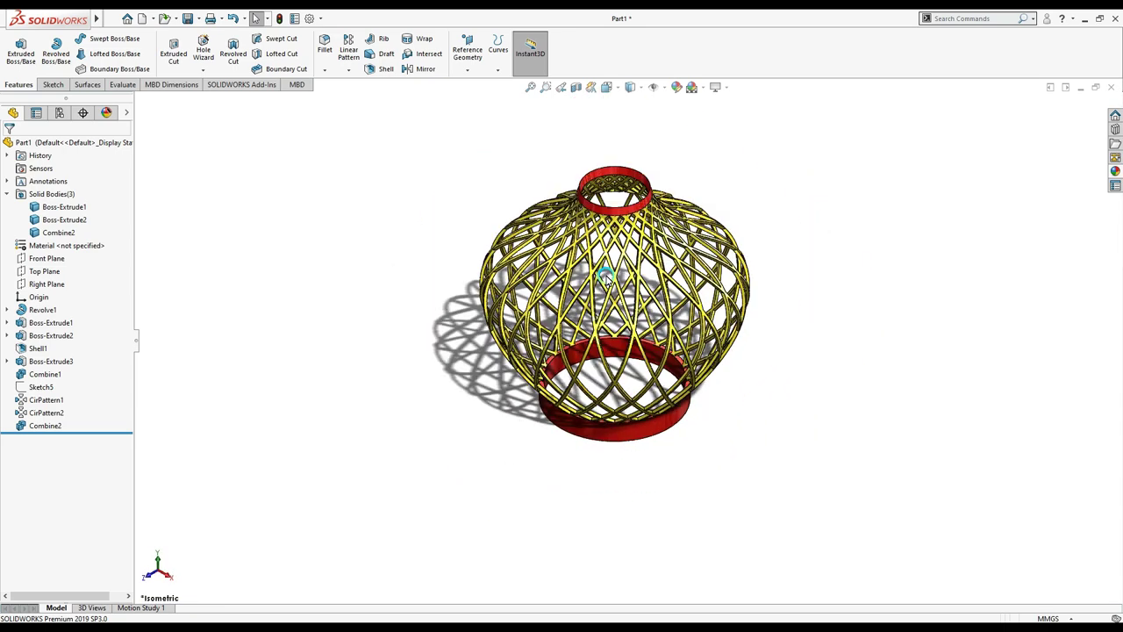